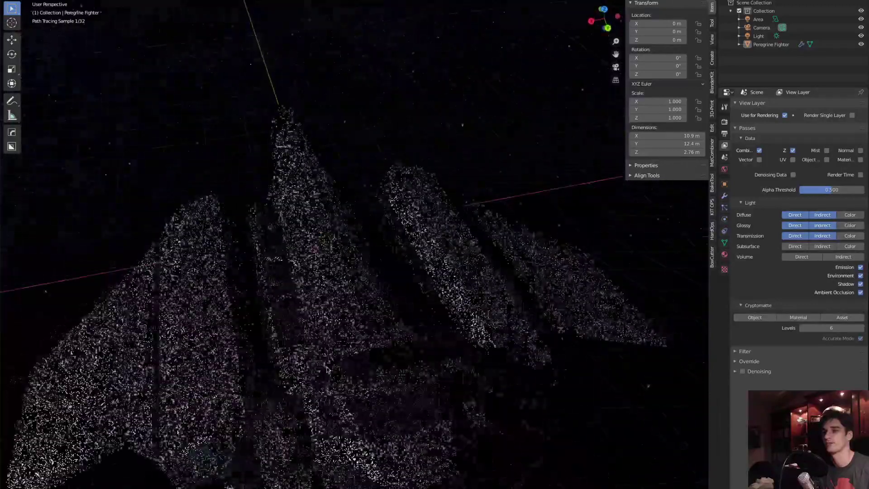
Examine the Peregrine Fighter's hull from several angles and inspect its mesh in Edit Mode around the recessed panel between the twin pods
mouse_move(145, 341)
middle_mouse_down()
mouse_move(228, 277)
mouse_move(232, 299)
mouse_move(281, 305)
mouse_move(270, 303)
middle_mouse_up()
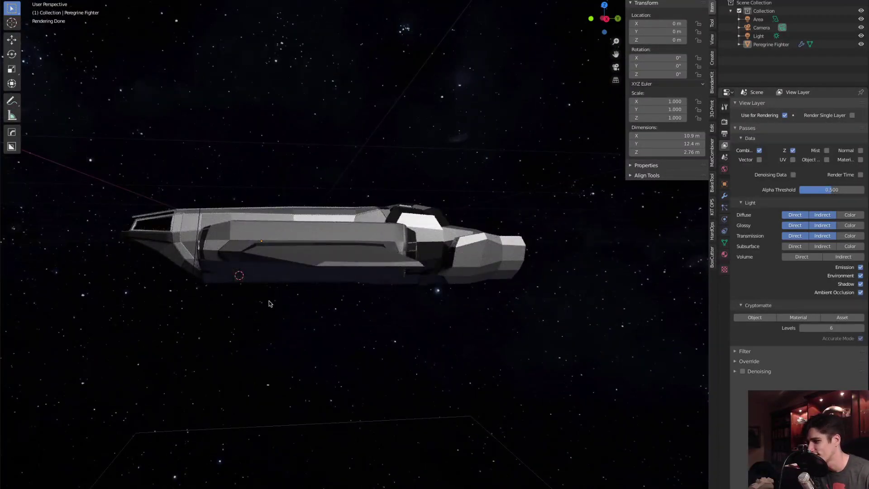
mouse_move(268, 303)
middle_mouse_down()
mouse_move(223, 366)
mouse_move(300, 367)
middle_mouse_up()
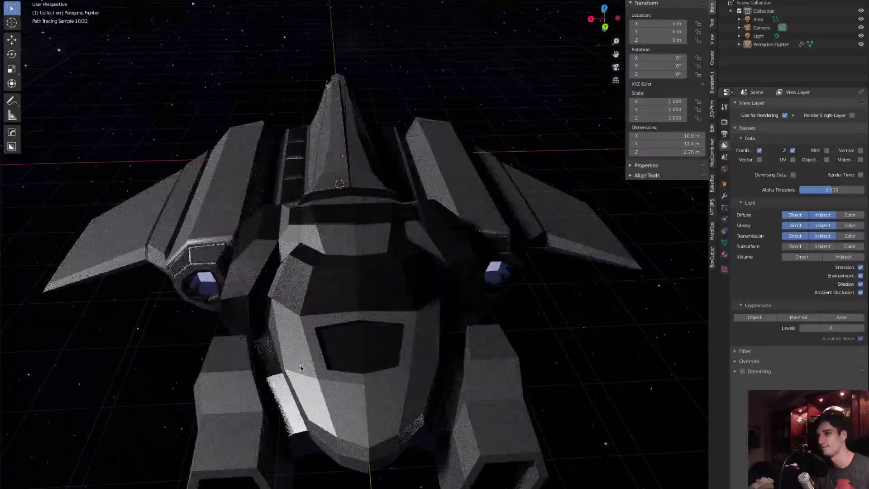
scroll(361, 352, "up", 3)
left_click(362, 352)
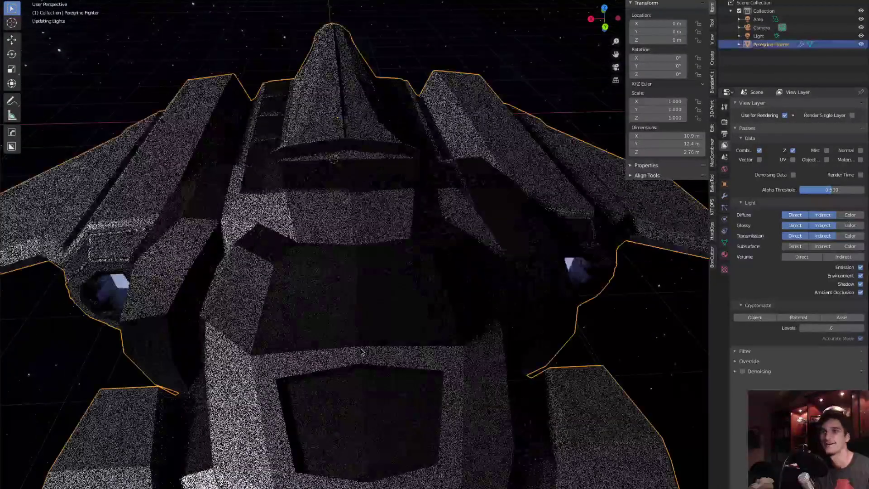
key("Tab")
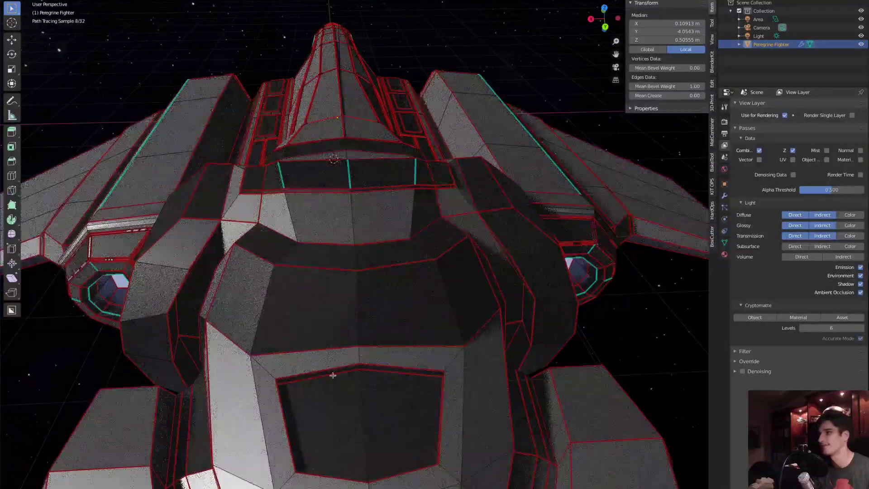
mouse_move(333, 375)
middle_mouse_down()
mouse_move(266, 381)
mouse_move(283, 384)
middle_mouse_up()
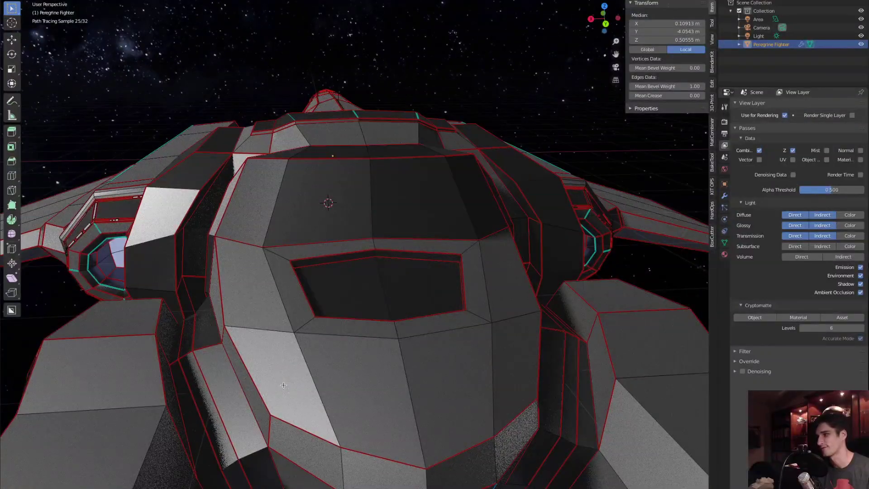
scroll(401, 427, "up", 3)
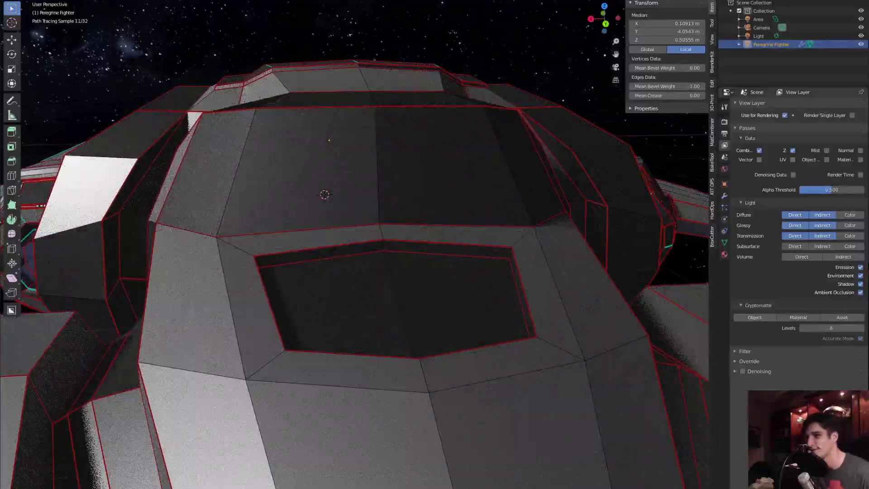
middle_click_drag(480, 428, 363, 306)
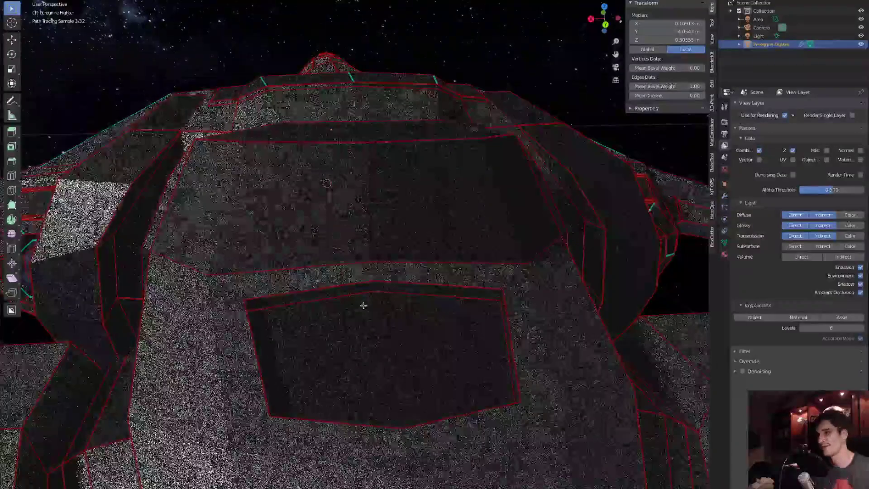
scroll(363, 306, "down", 5)
key("Tab")
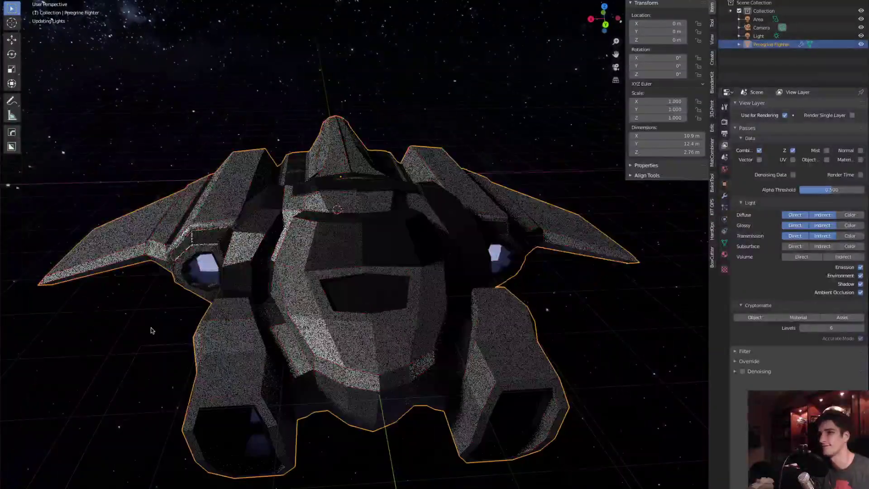
Examine the fighter's silhouette in perspective and in the front, right and back orthographic views
middle_click_drag(152, 330, 234, 383)
scroll(234, 383, "down", 5)
left_click(247, 381)
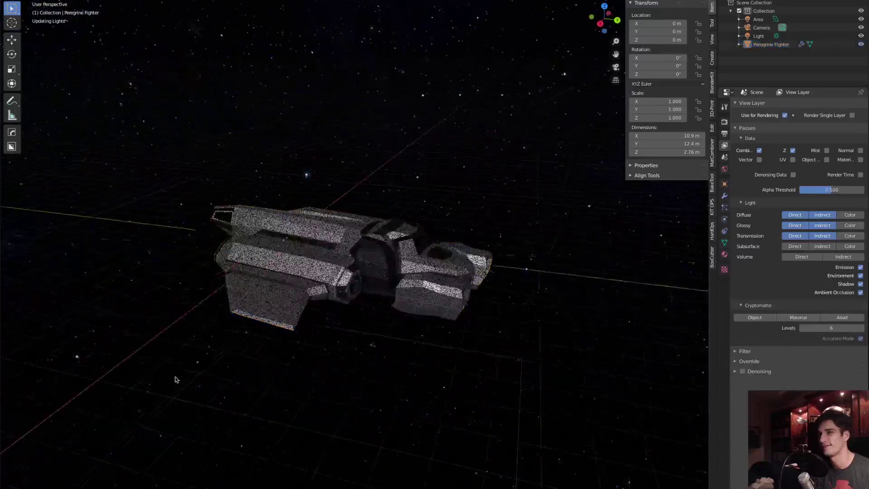
mouse_move(176, 380)
middle_mouse_down()
mouse_move(254, 372)
mouse_move(253, 428)
mouse_move(219, 456)
mouse_move(224, 398)
middle_mouse_up()
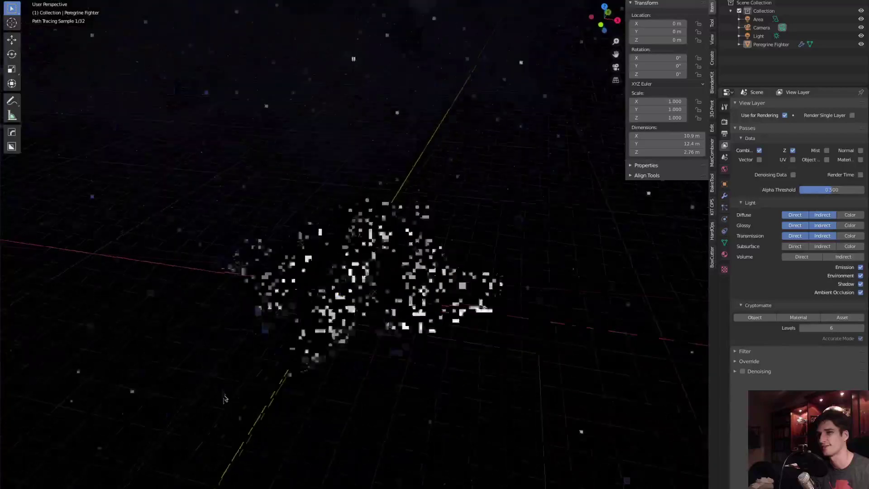
key("KP_1")
scroll(227, 392, "up", 5)
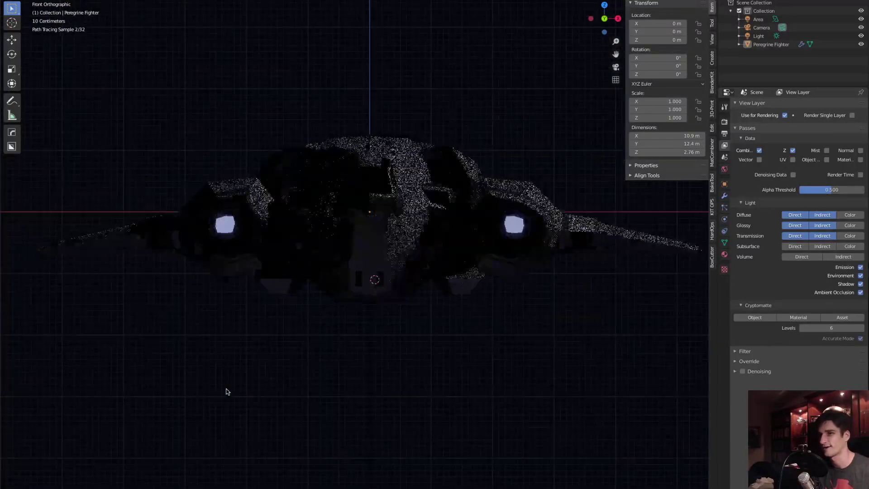
middle_click_drag(271, 346, 244, 392, "shift")
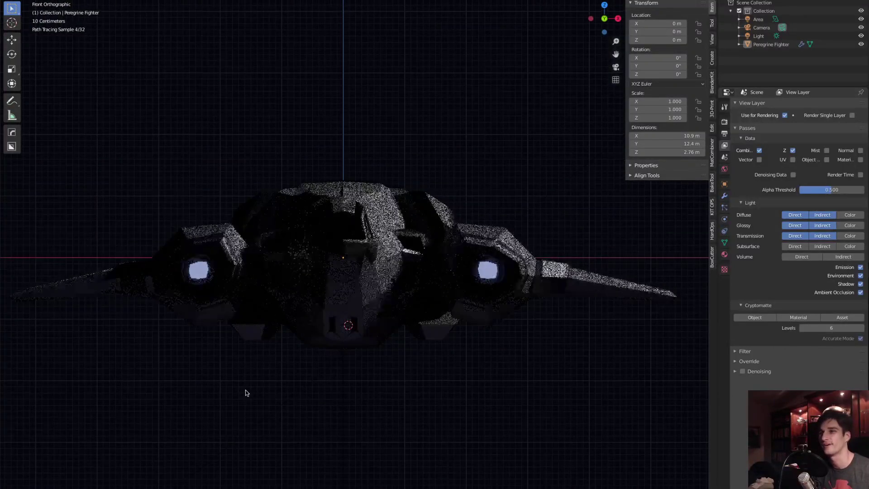
scroll(245, 393, "down", 1)
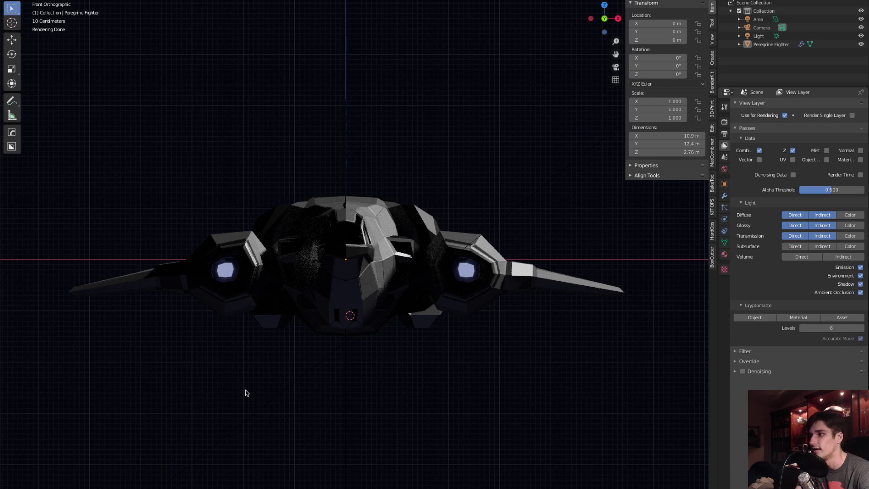
key("KP_3")
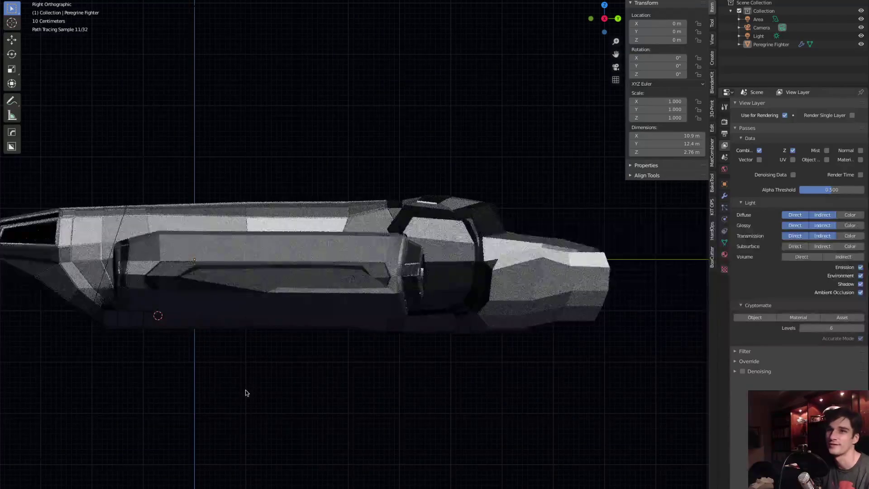
key("KP_Decimal")
scroll(245, 393, "up", 1)
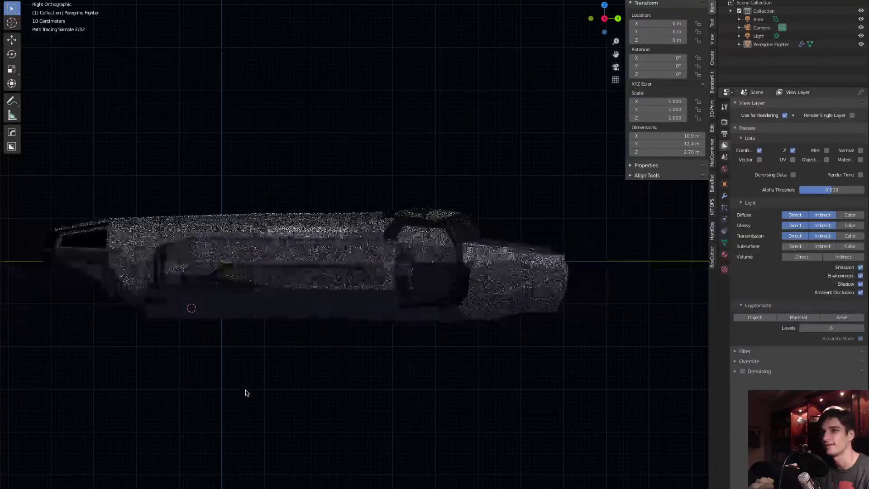
key("KP_1")
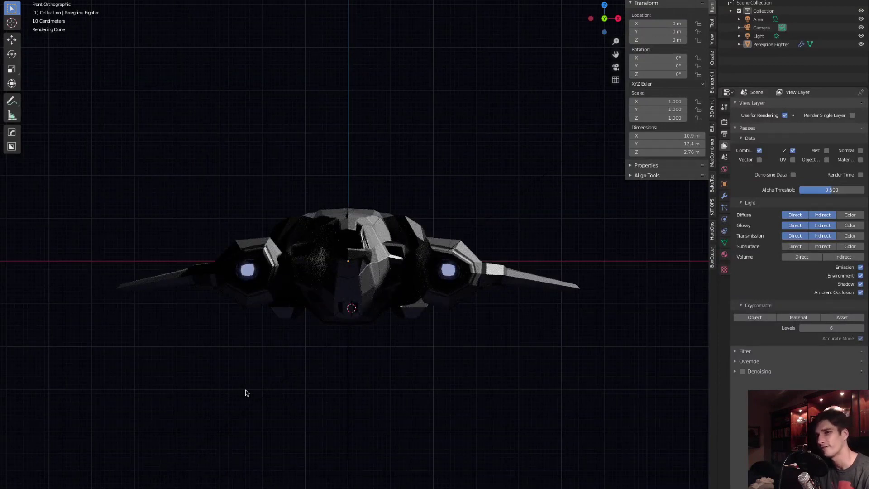
key("ctrl+KP_1")
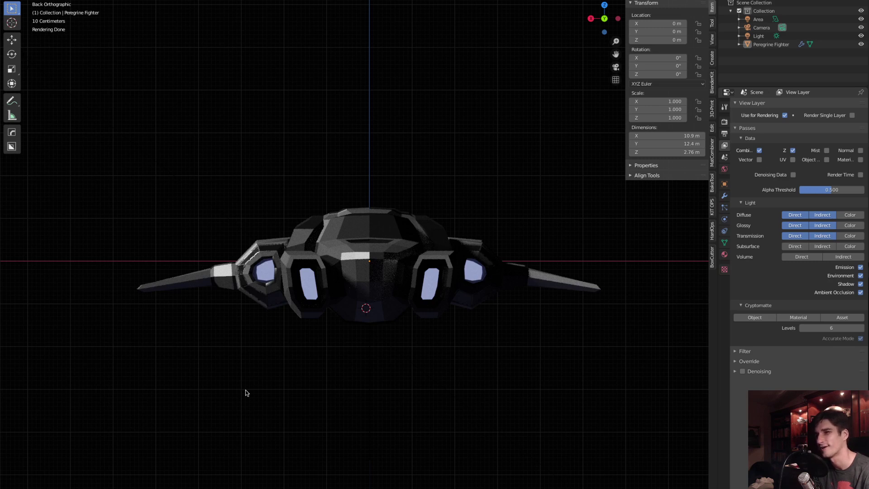
key("KP_3")
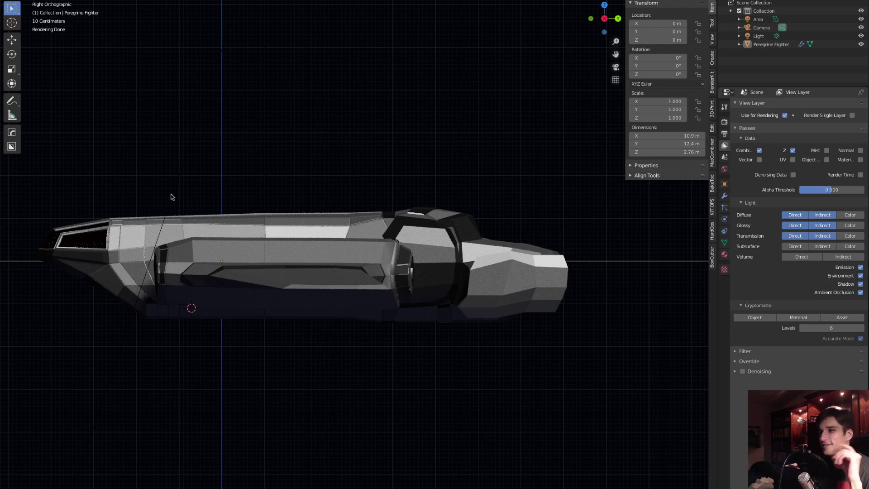
Try freehand annotation strokes around the fighter's tapered end in the right side view and undo them
left_click(11, 101)
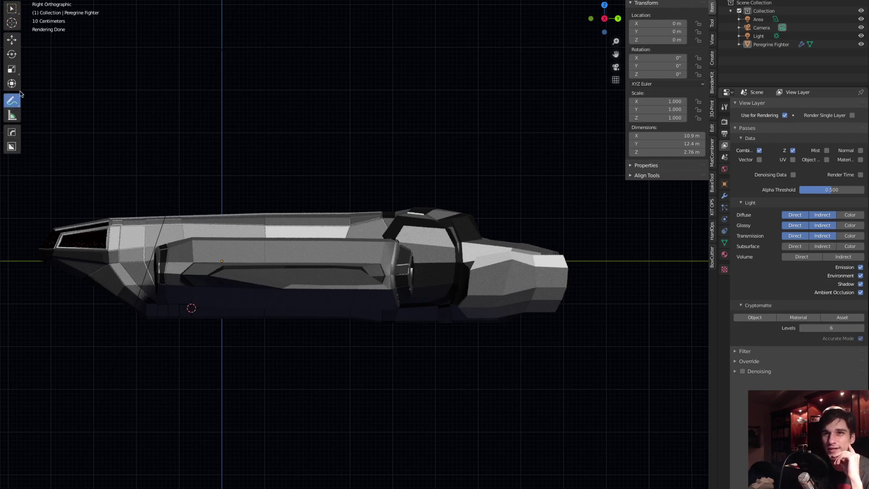
scroll(34, 222, "up", 2)
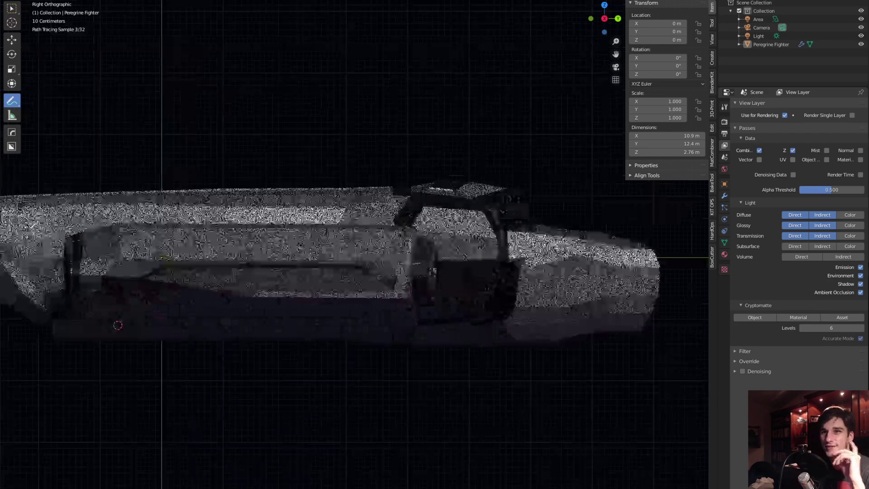
scroll(32, 210, "down", 2)
left_click_drag(176, 220, 94, 338)
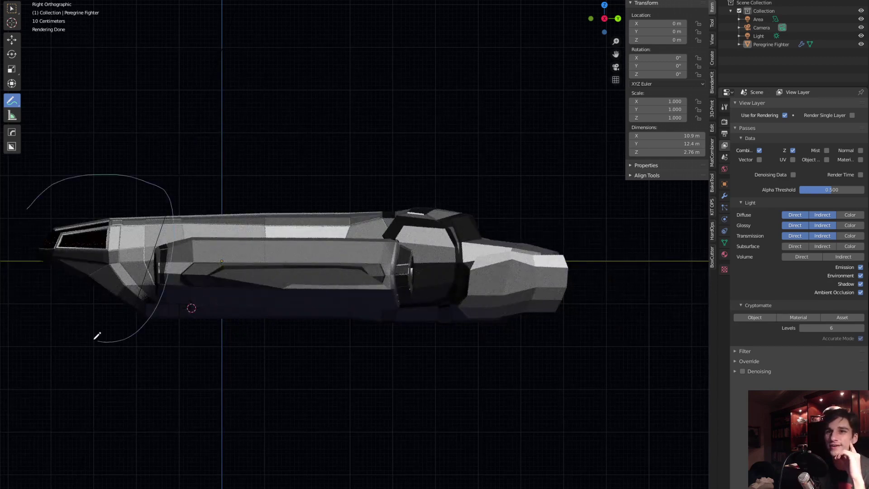
key("ctrl+z")
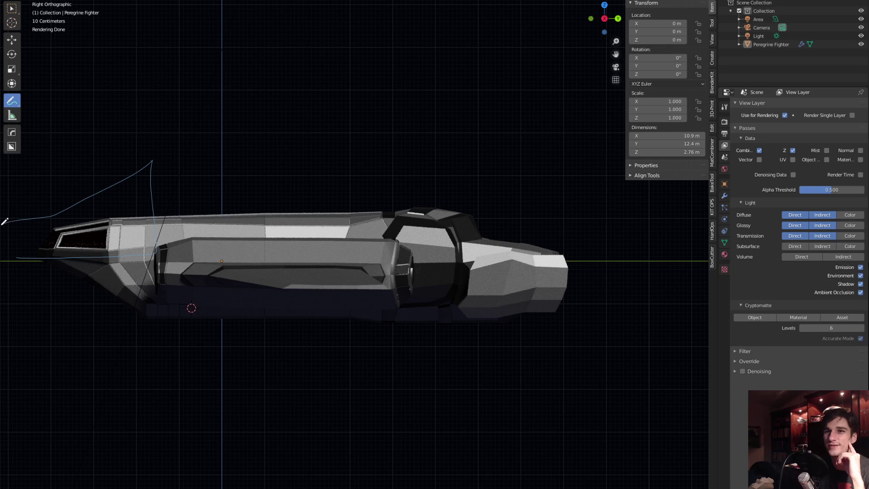
key("ctrl+z")
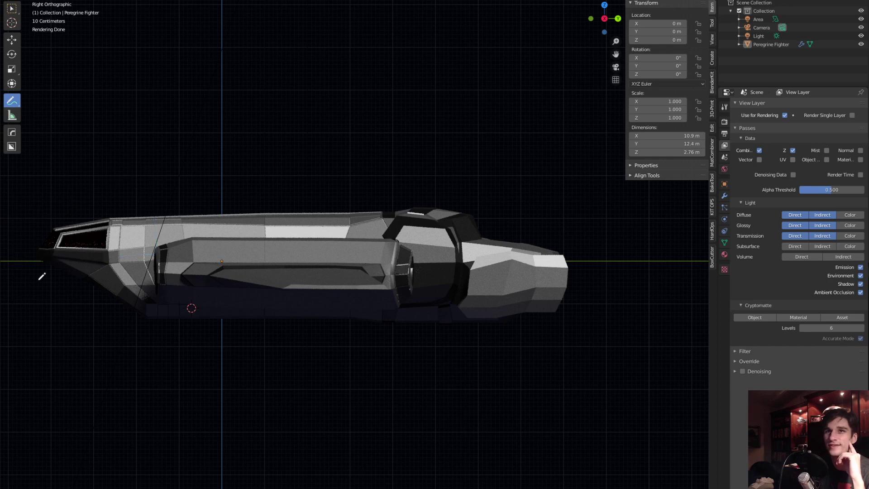
Scribble freehand annotation strokes across and below the fighter's side profile and undo them all
left_click_drag(7, 294, 214, 116)
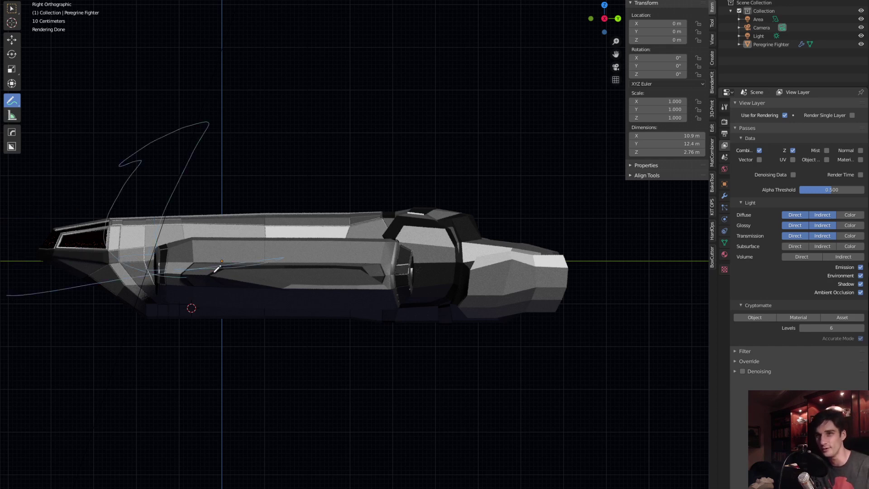
mouse_move(214, 271)
left_mouse_down()
mouse_move(361, 110)
mouse_move(239, 360)
mouse_move(369, 388)
mouse_move(566, 345)
left_mouse_up()
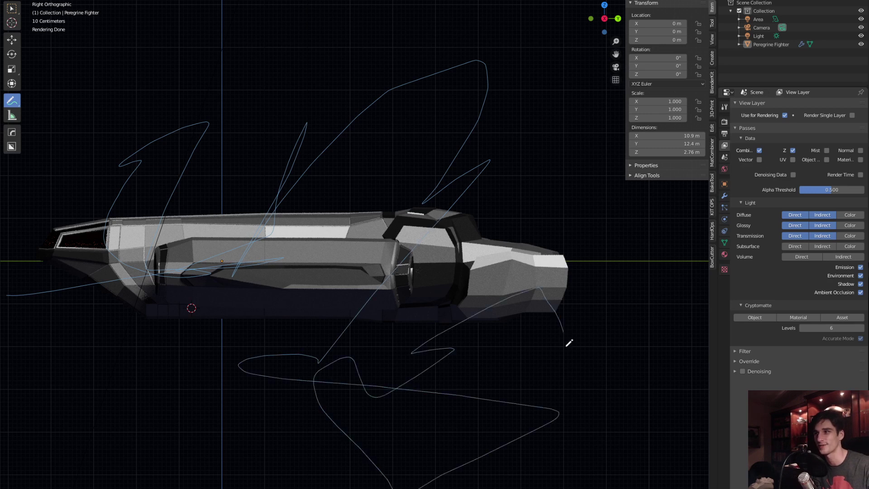
key("ctrl+z")
key("ctrl+z")
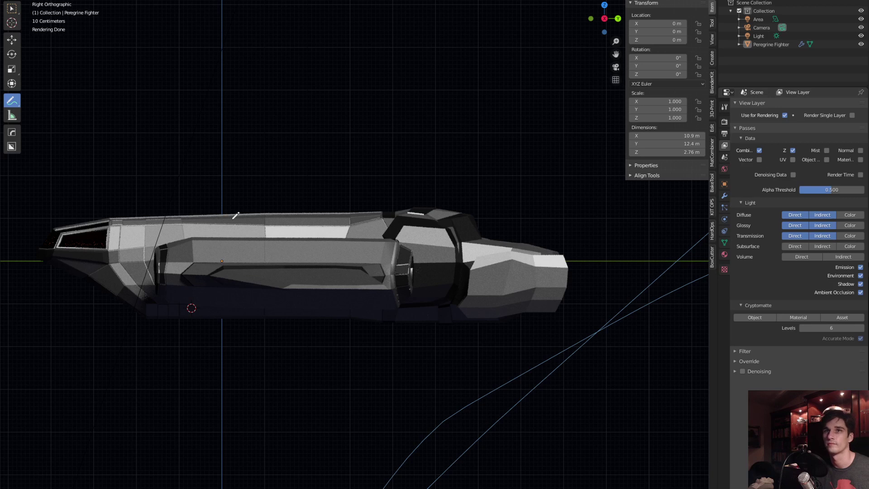
left_click(15, 103)
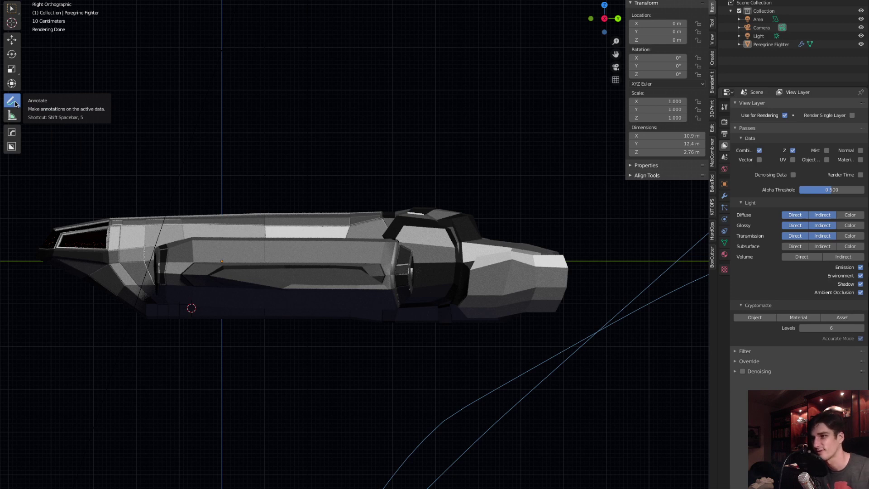
key("ctrl+z")
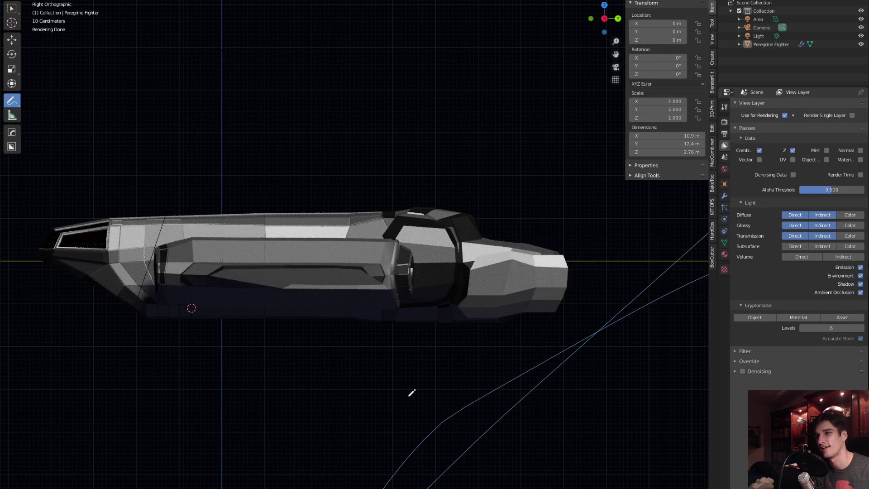
key("ctrl+z")
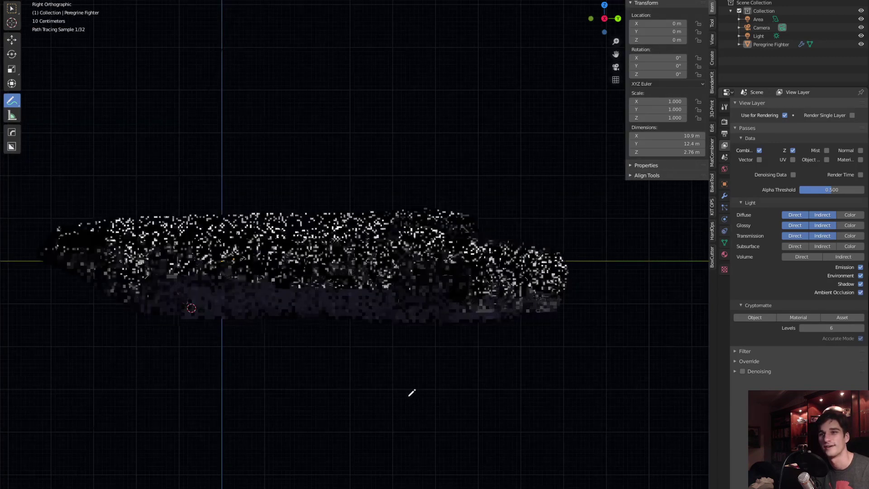
Check the fighter in top view, select it and enter Edit Mode to inspect the hull mesh up close
middle_click_drag(332, 387, 389, 411, "shift")
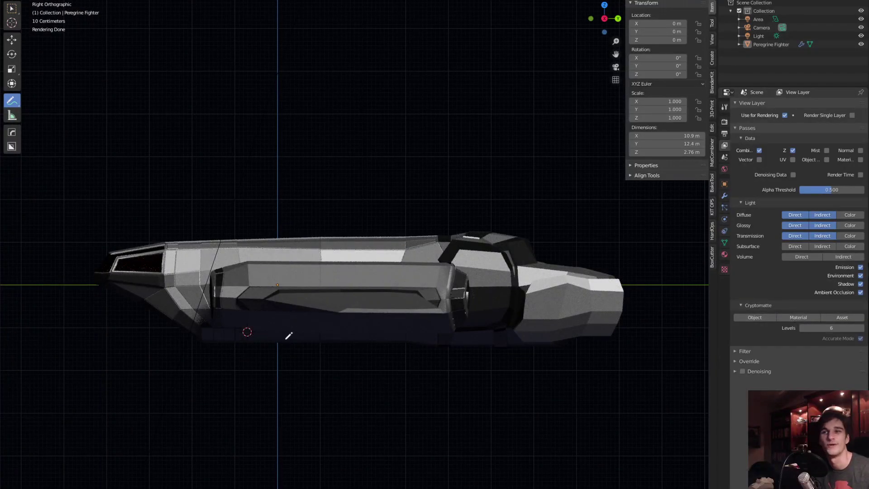
key("KP_7")
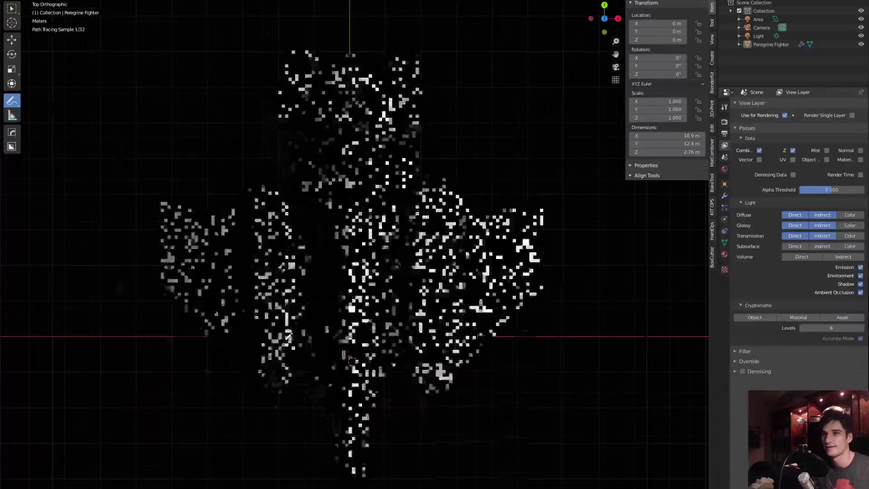
middle_click_drag(289, 337, 288, 347, "shift")
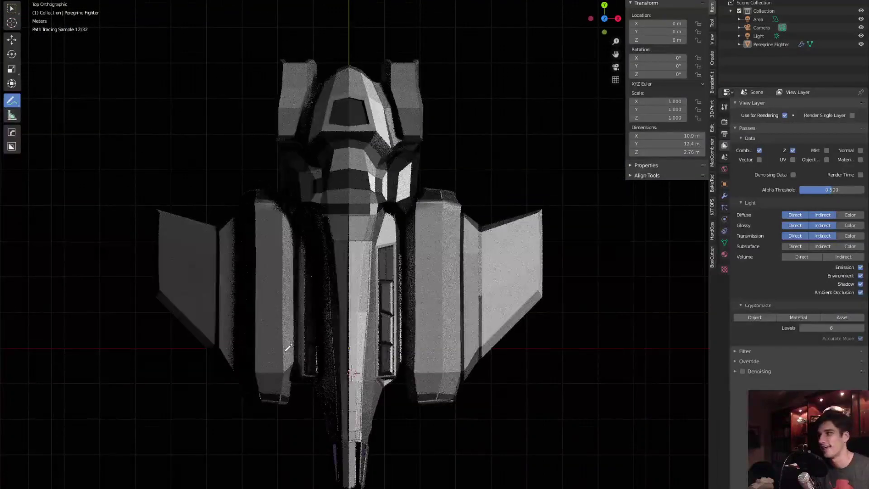
left_click(11, 39)
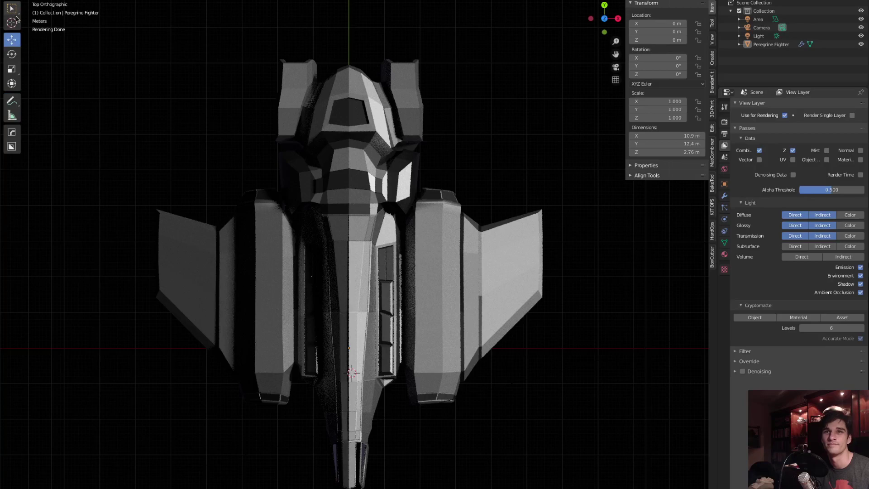
left_click(273, 318)
scroll(420, 377, "up", 1)
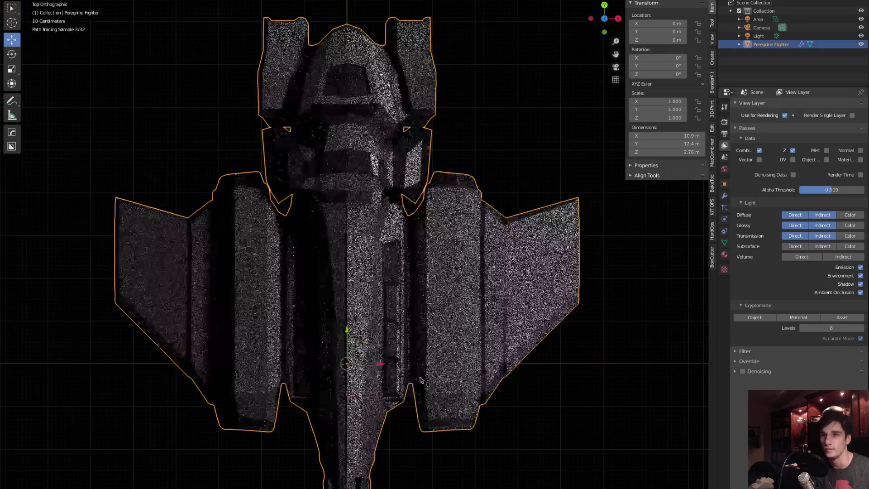
key("Tab")
middle_click_drag(393, 404, 270, 297)
scroll(271, 296, "up", 5)
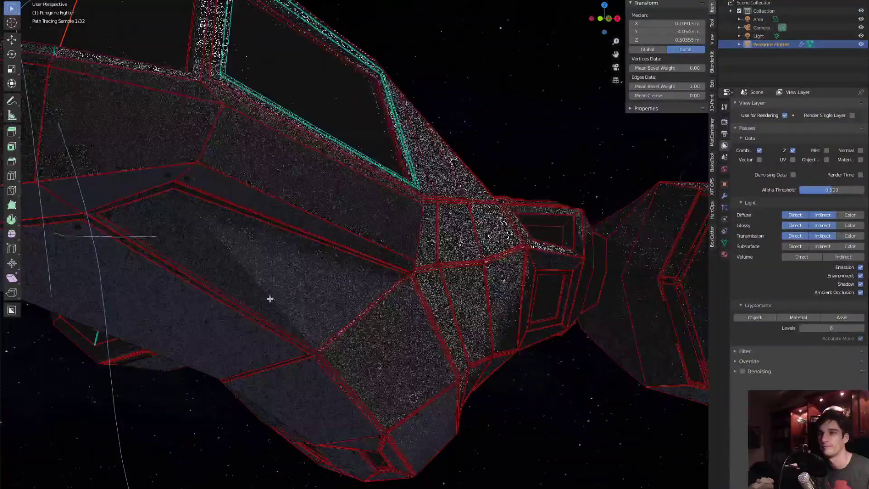
Leave Edit Mode and inspect the fighter's hull panels, side profile, underside and rivets up close
key("Tab")
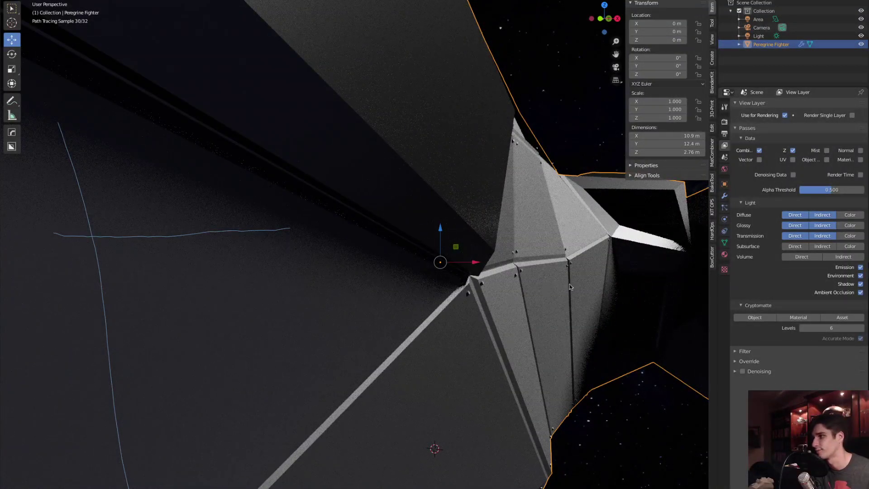
mouse_move(556, 264)
middle_mouse_down()
mouse_move(368, 320)
mouse_move(354, 310)
mouse_move(399, 313)
middle_mouse_up()
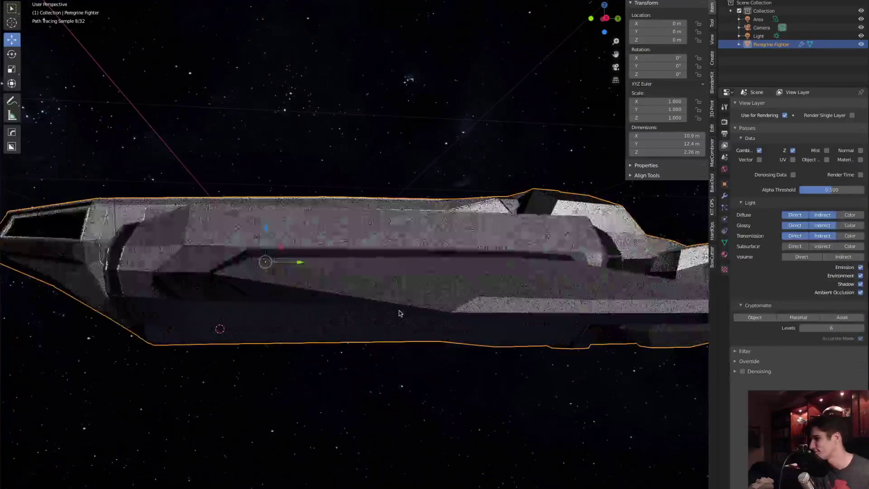
mouse_move(302, 323)
middle_mouse_down()
mouse_move(270, 252)
mouse_move(271, 270)
middle_mouse_up()
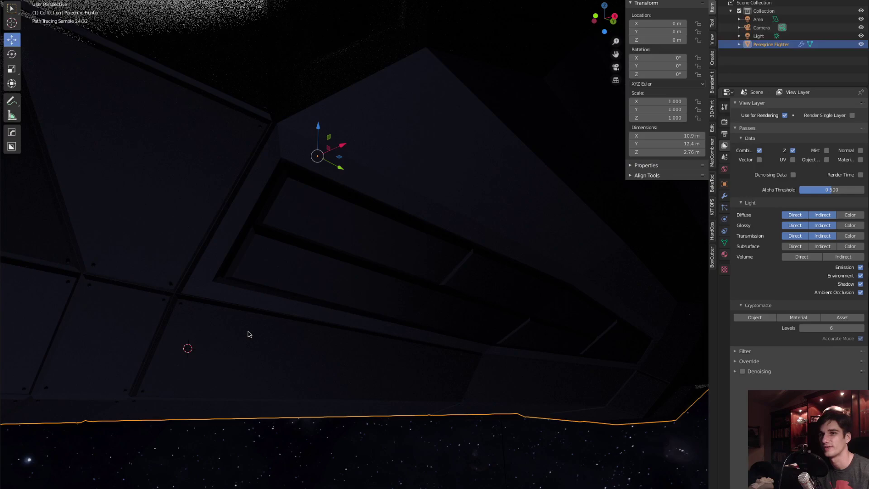
mouse_move(214, 334)
middle_mouse_down()
mouse_move(229, 313)
mouse_move(196, 234)
middle_mouse_up()
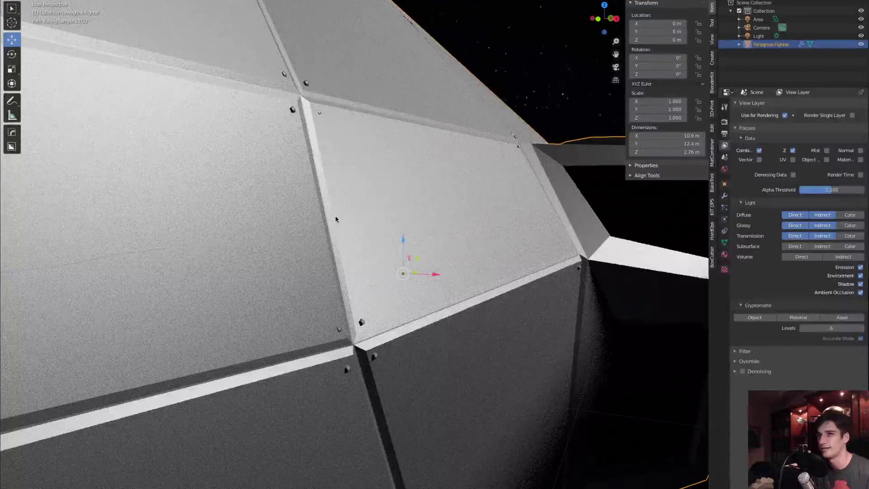
Add a Decimate modifier to the fighter and set its collapse ratio to 0.7
left_click(725, 195)
left_click(776, 107)
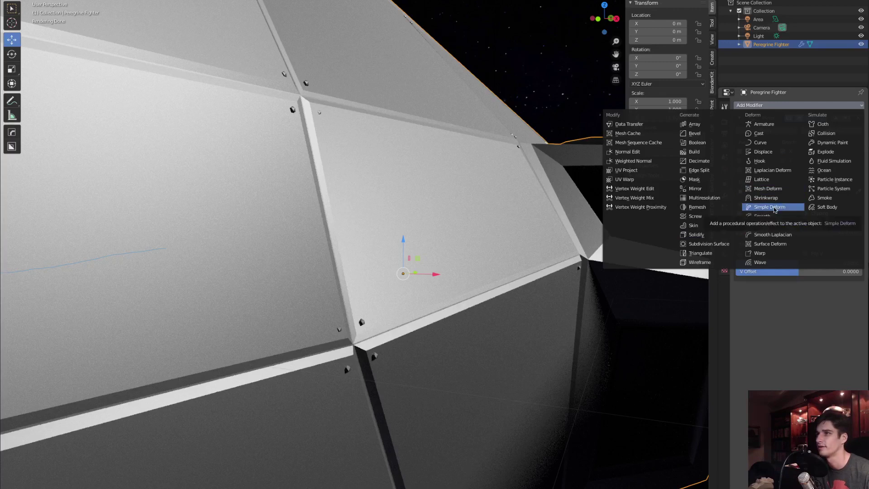
left_click(696, 161)
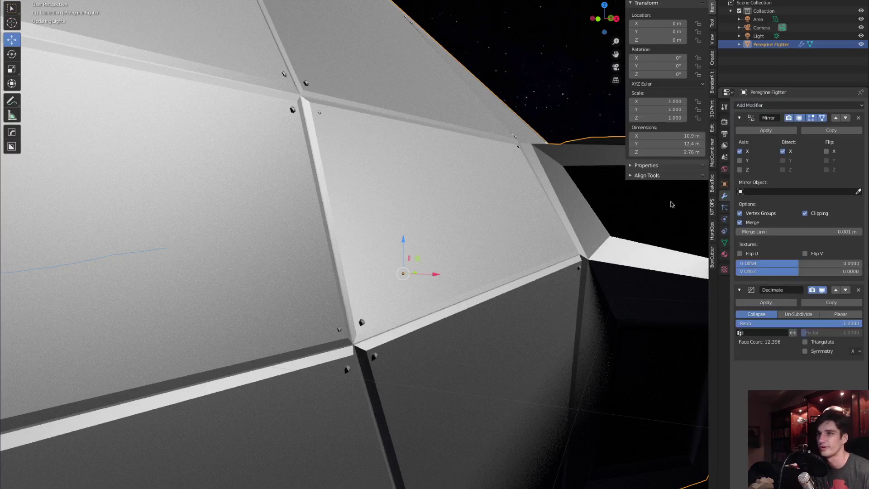
scroll(421, 331, "down", 6)
scroll(421, 330, "up", 3)
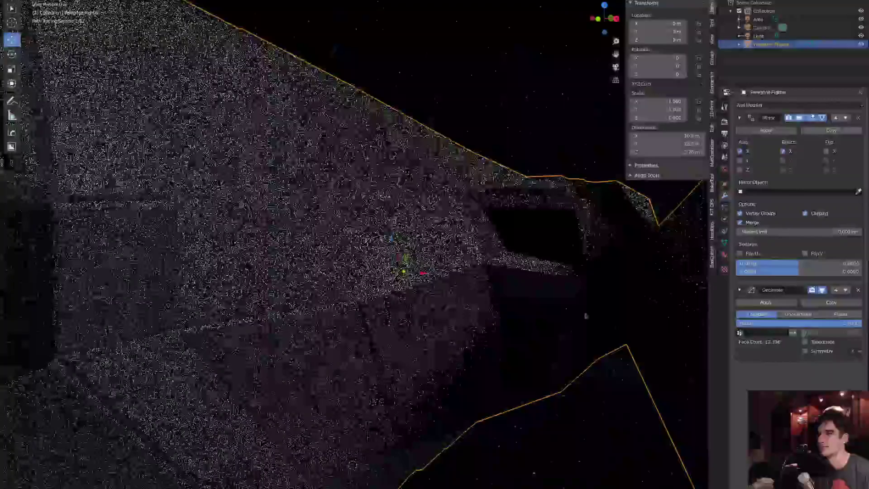
left_click_drag(844, 324, 837, 323)
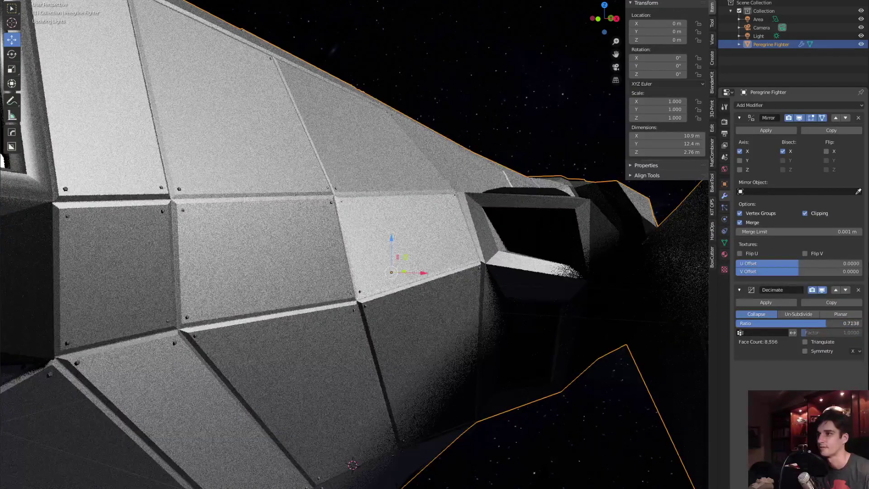
left_click(825, 324)
type("0.7")
key("Return")
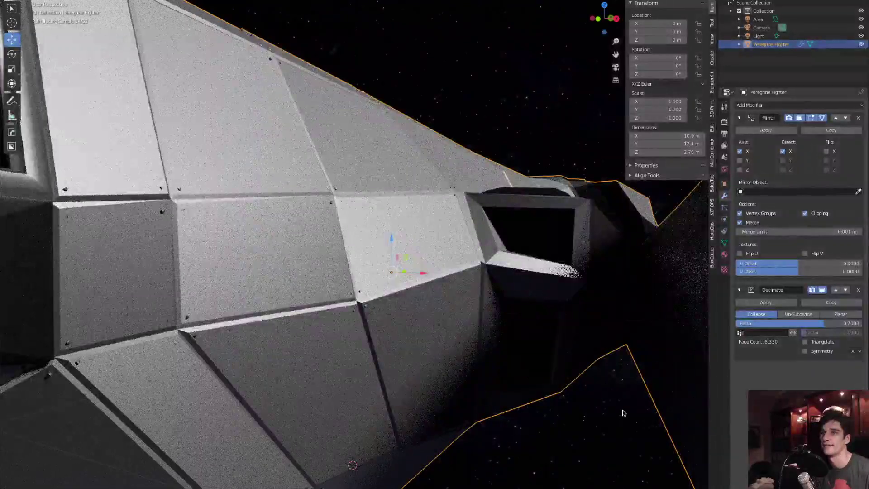
Toggle the Decimate modifier's viewport display to compare the whole fighter with and without the mesh reduction
scroll(445, 417, "down", 7)
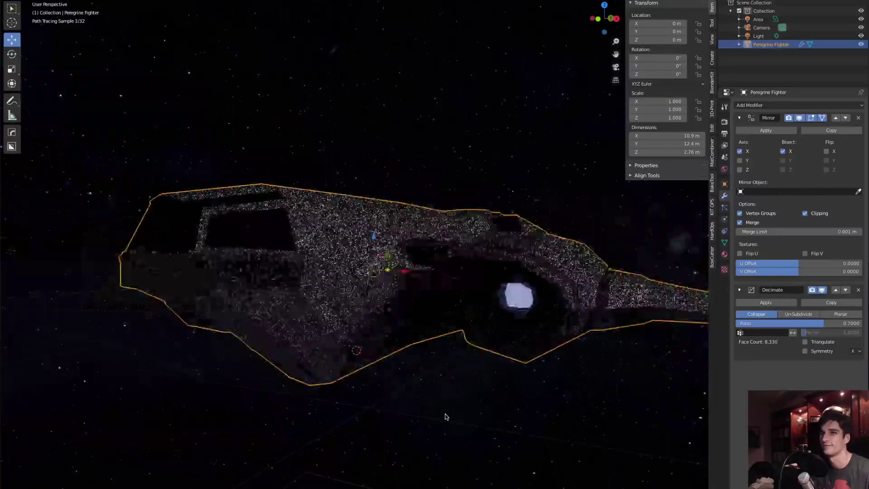
scroll(445, 416, "up", 3)
scroll(445, 416, "down", 5)
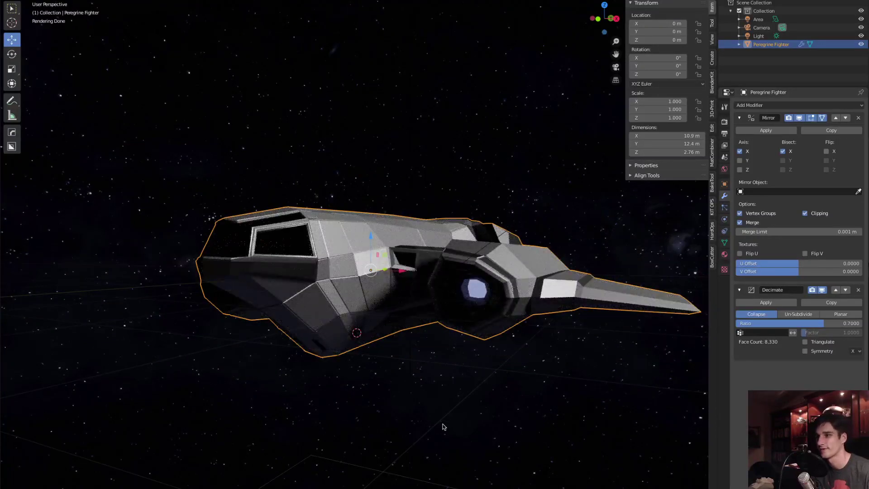
left_click(822, 290)
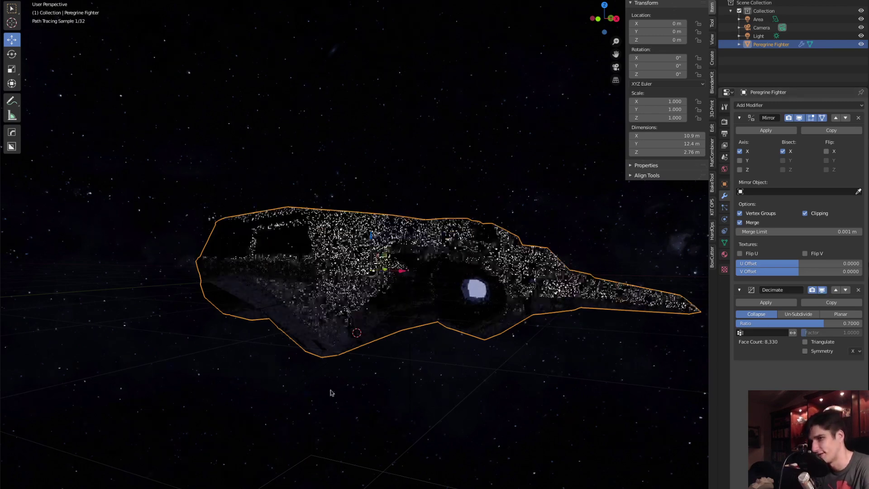
middle_click_drag(169, 441, 186, 453)
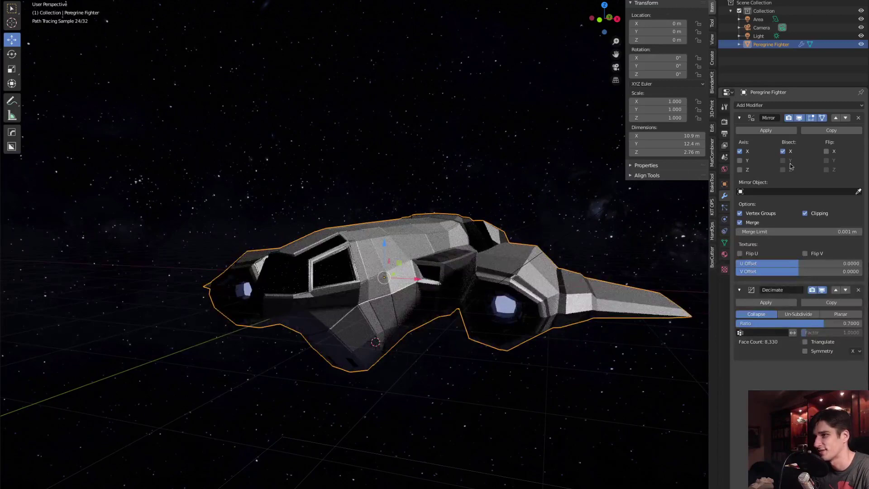
Select the area light beneath the fighter and hide the viewport overlays
scroll(425, 300, "down", 6)
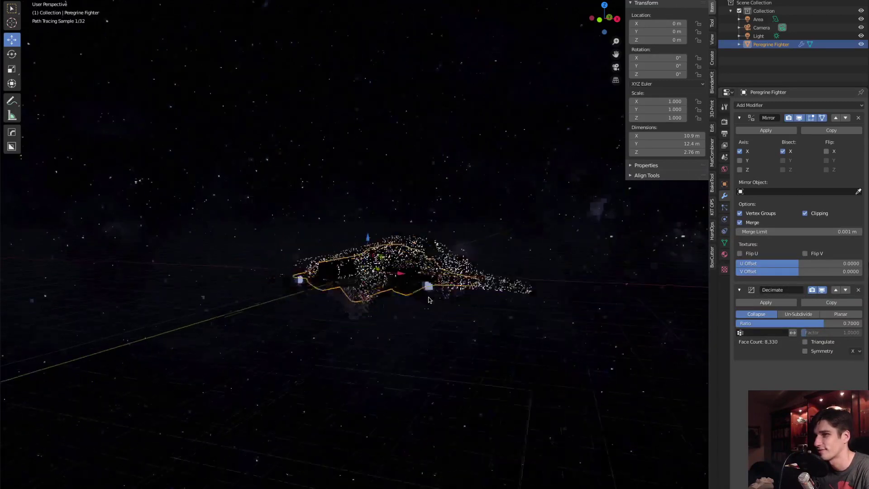
middle_click_drag(429, 301, 203, 269)
left_click(275, 345)
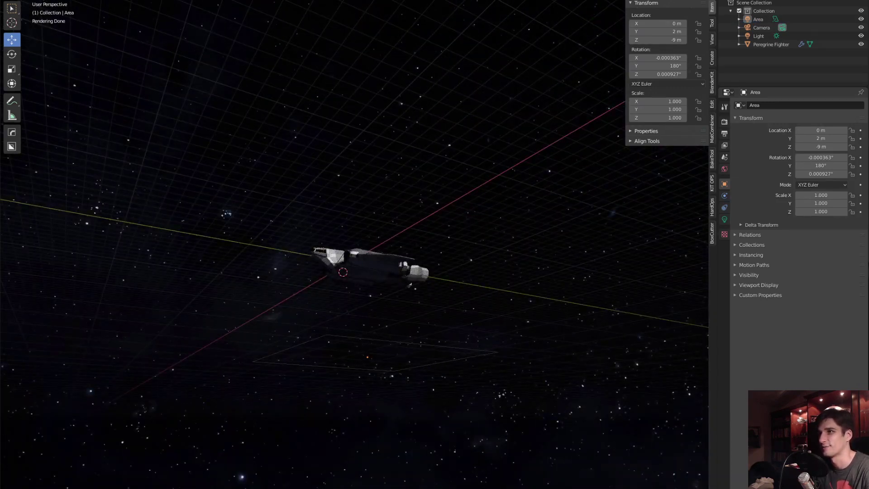
key("shift+alt+z")
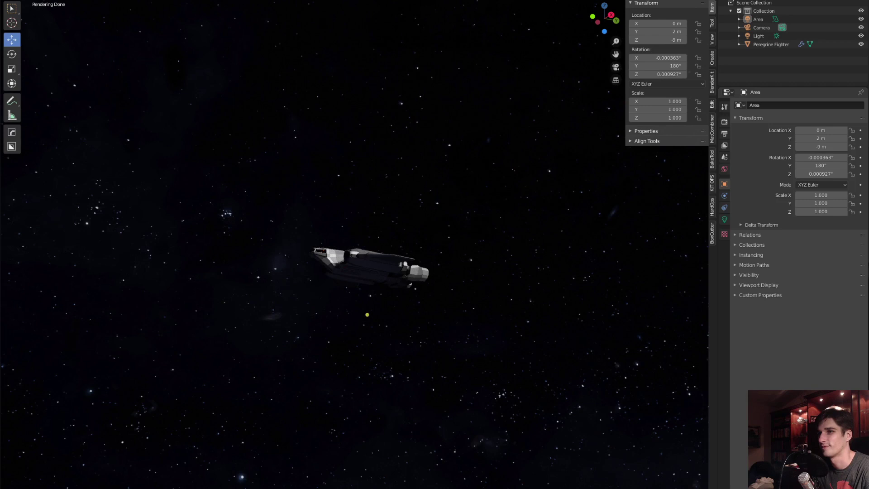
Select the fighter and remove its Decimate modifier, keeping only the Mirror modifier
middle_click_drag(240, 451, 320, 462)
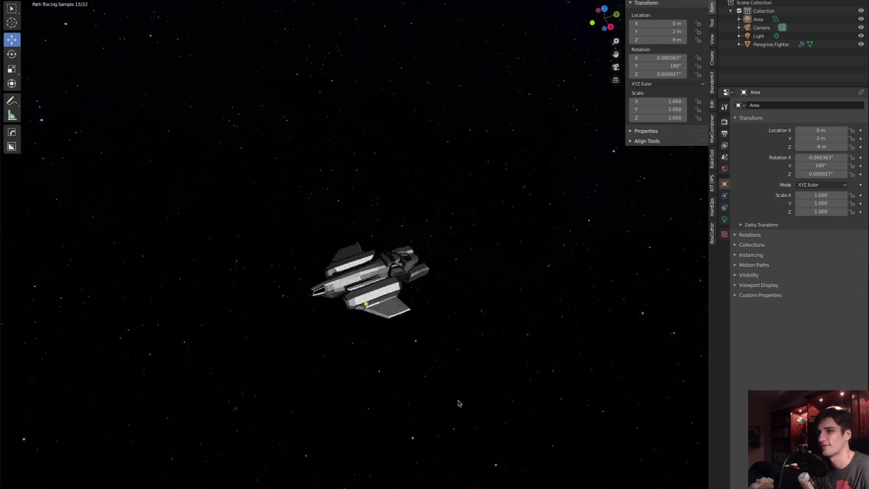
middle_click_drag(562, 393, 404, 413)
scroll(310, 421, "up", 8)
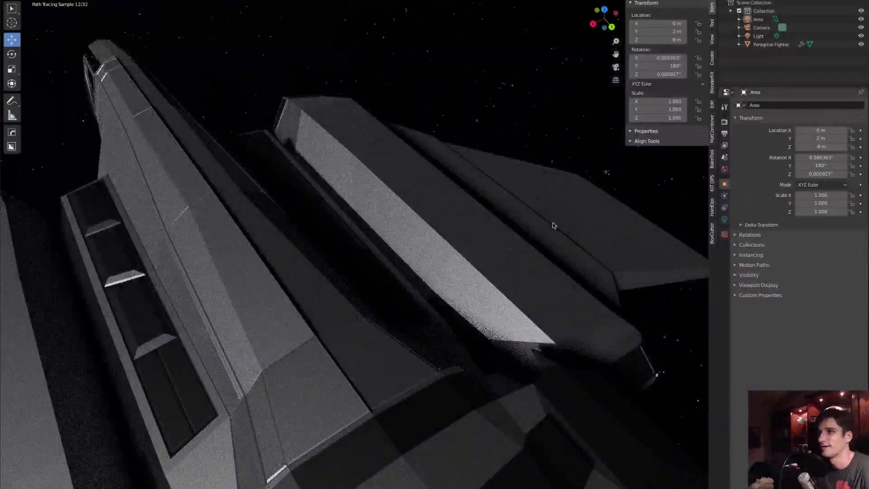
left_click(344, 324)
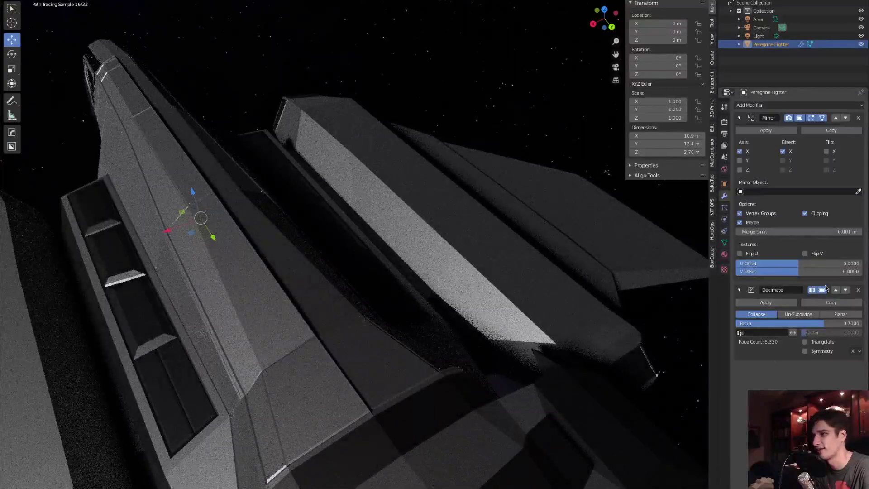
left_click(858, 290)
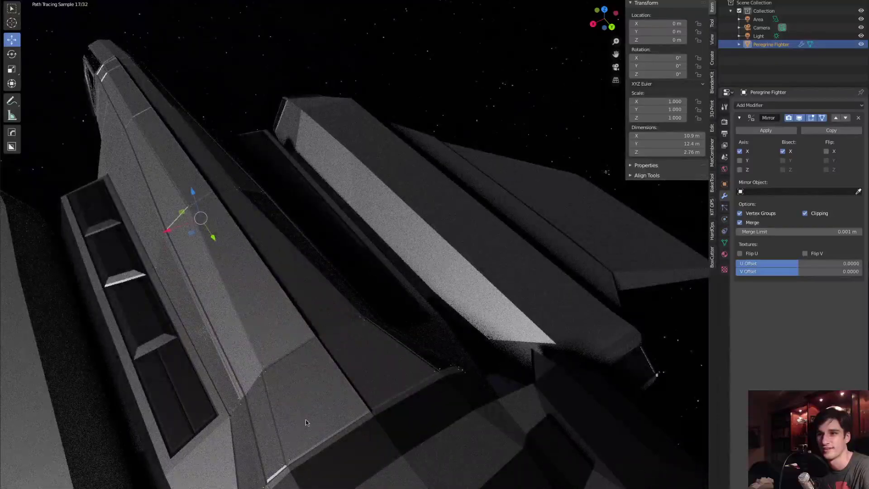
Examine the upper hull panels and recessed vents up close, and check the whole fighter in top and bottom views
scroll(246, 415, "up", 2)
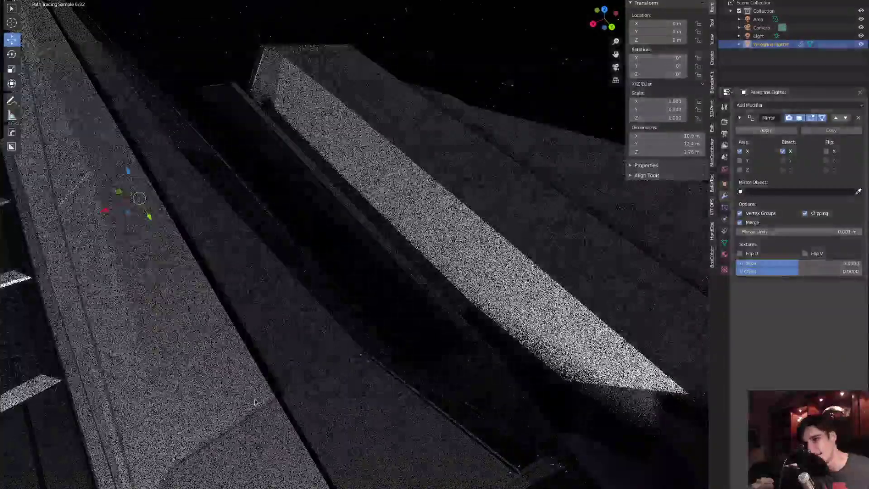
middle_click_drag(241, 418, 340, 356)
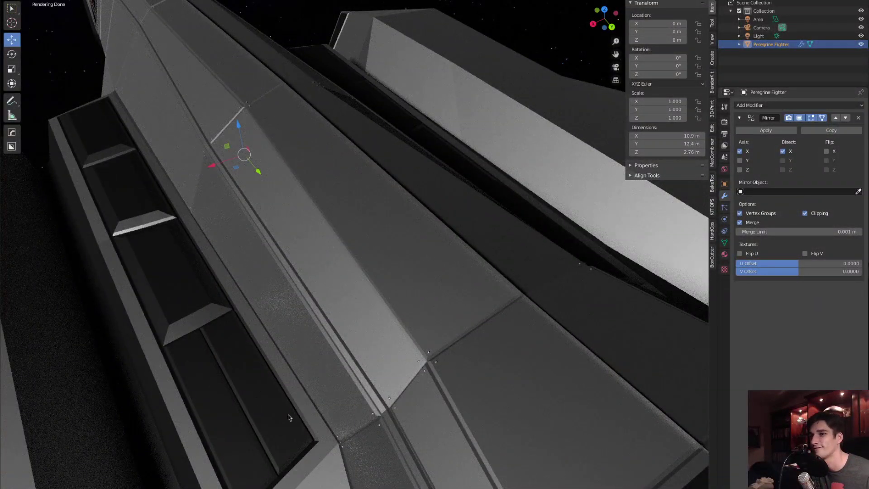
scroll(288, 417, "down", 3)
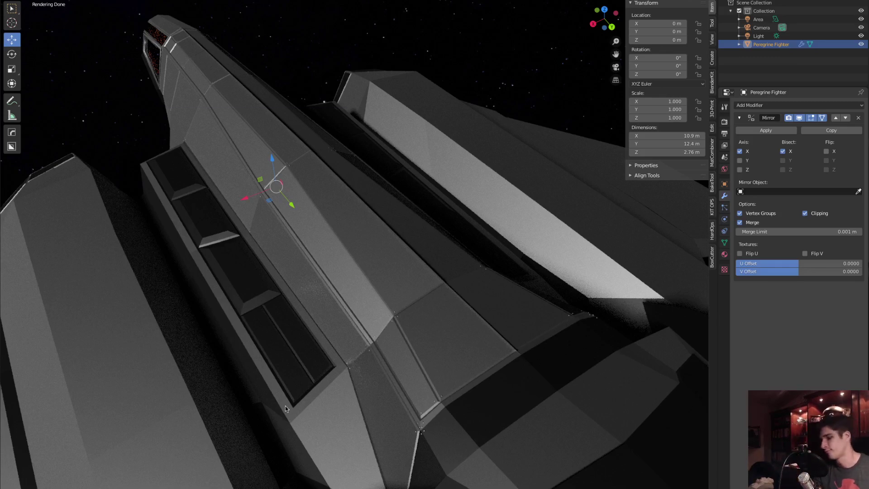
key("KP_7")
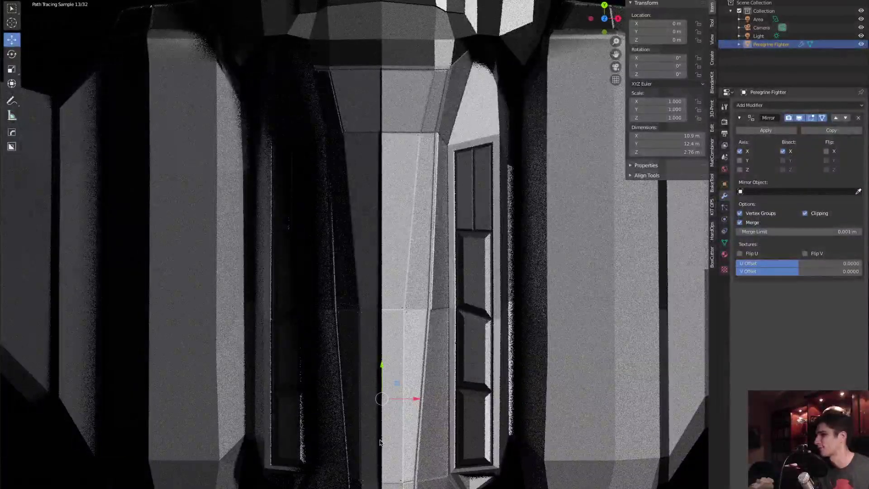
scroll(382, 442, "down", 6)
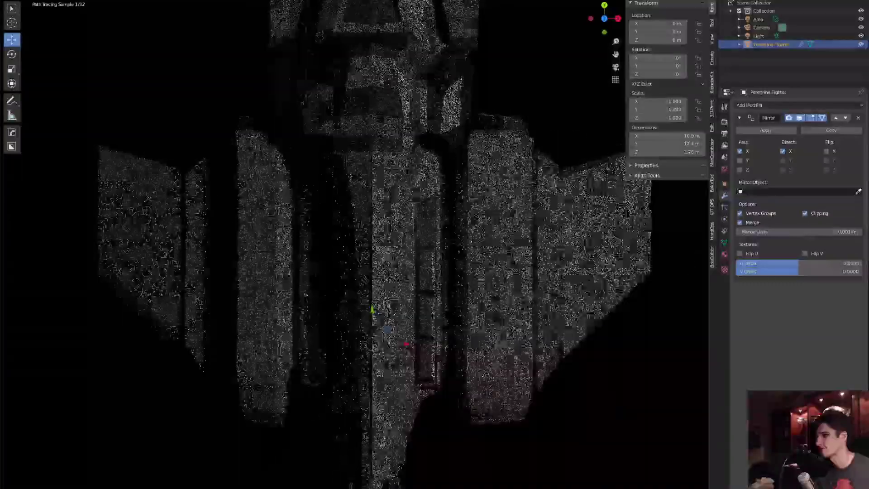
scroll(378, 479, "down", 1)
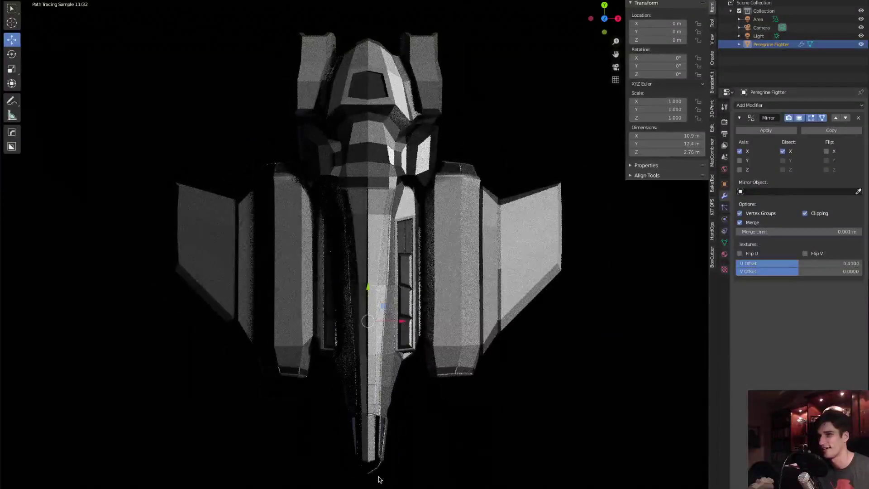
key("ctrl+KP_7")
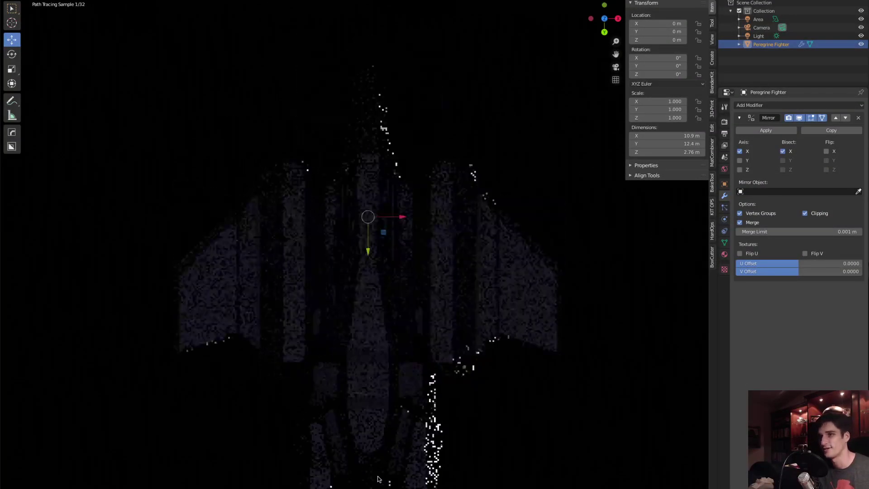
Compare the fighter's silhouette and lighting in the right, left, front and back orthographic views
key("KP_3")
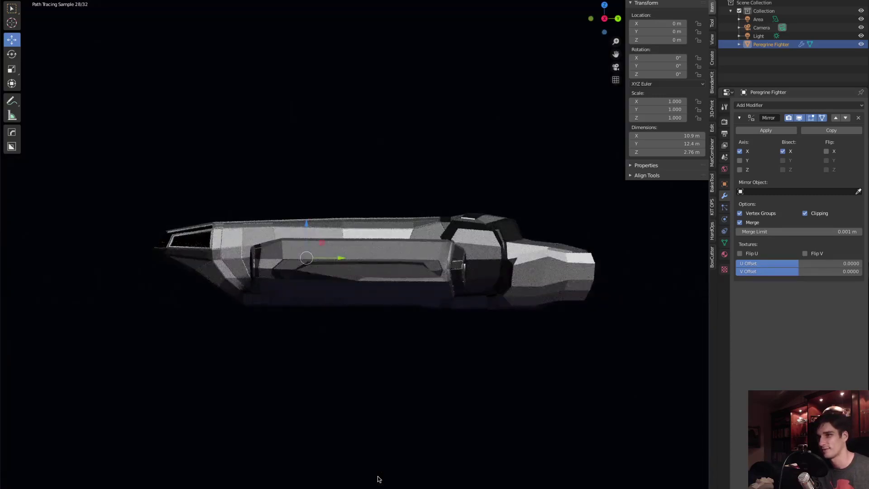
key("ctrl+KP_3")
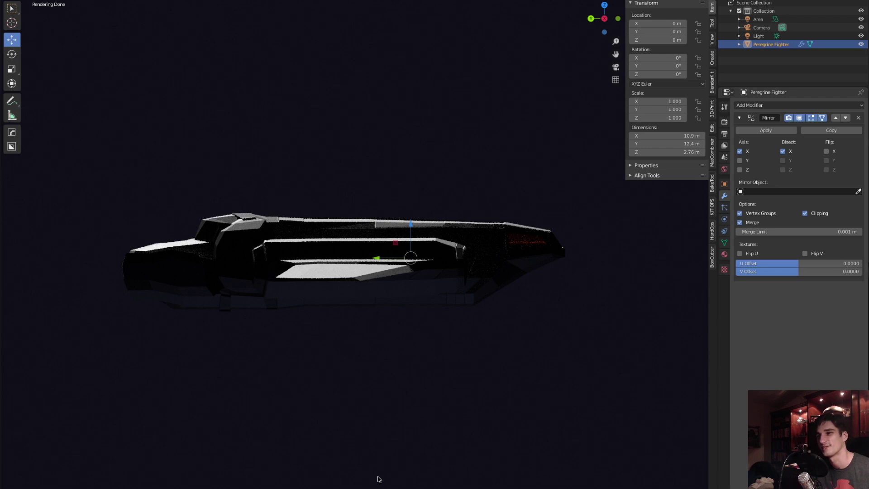
key("KP_3")
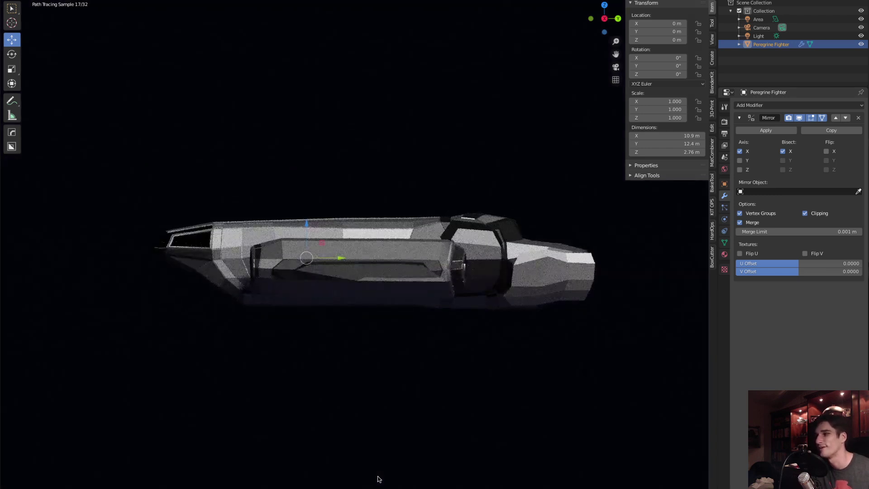
key("ctrl+KP_3")
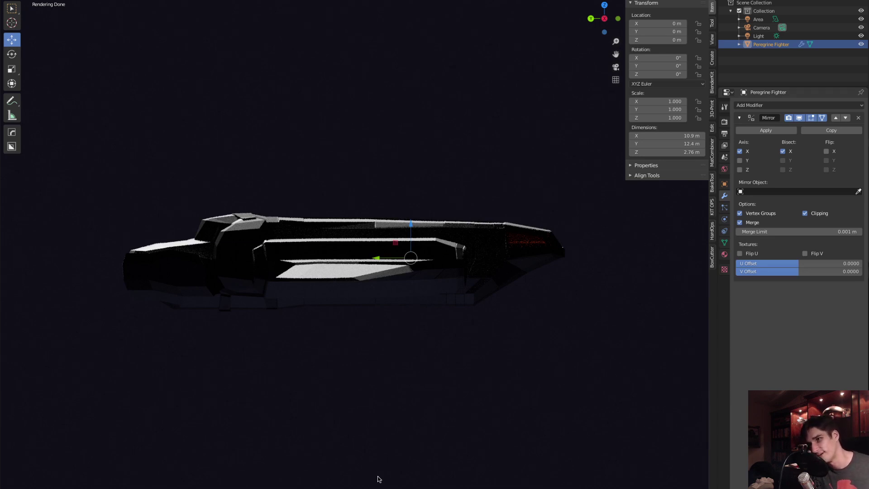
scroll(376, 479, "up", 1)
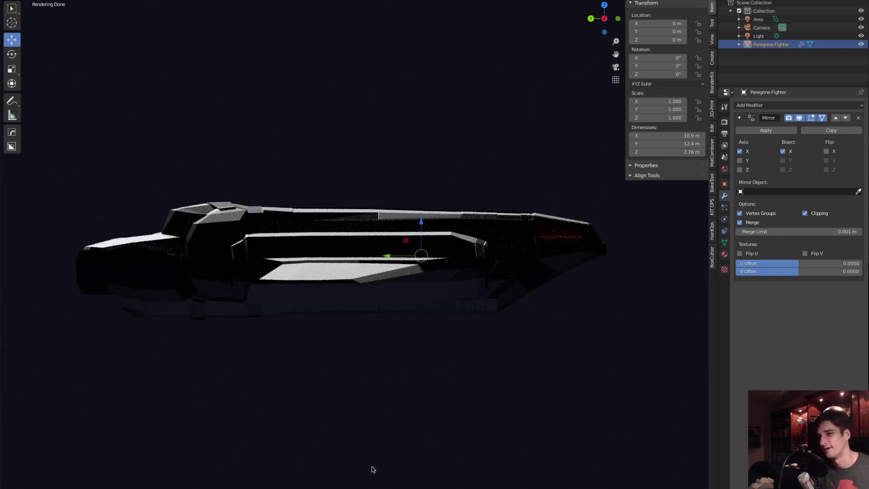
key("KP_3")
key("KP_1")
key("ctrl+KP_1")
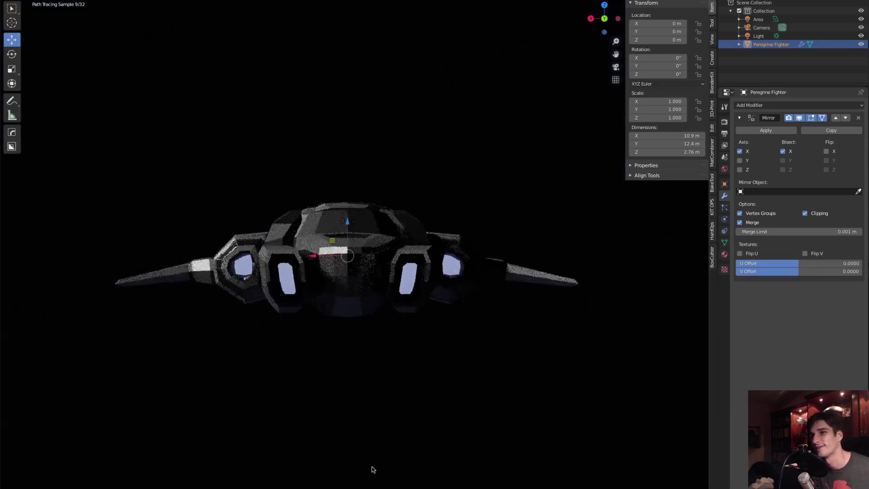
key("KP_1")
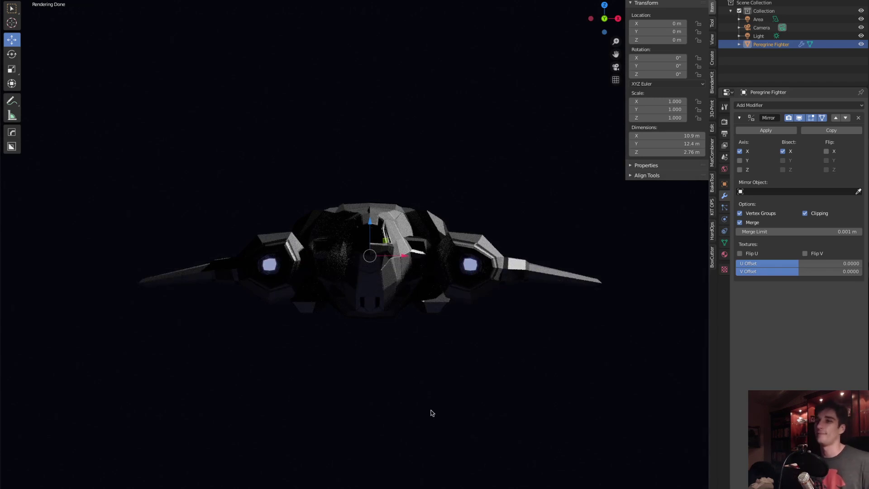
mouse_move(430, 411)
middle_mouse_down()
mouse_move(406, 443)
mouse_move(499, 446)
mouse_move(500, 397)
middle_mouse_up()
key("KP_1")
key("KP_3")
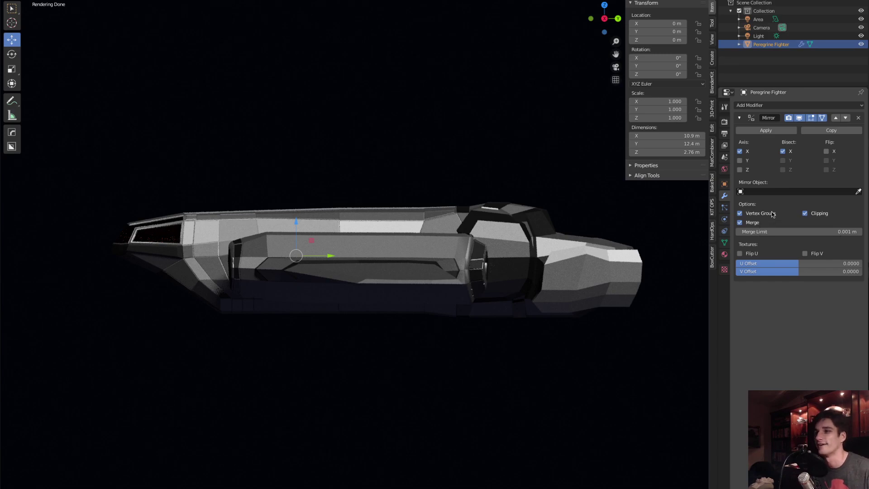
Examine the fighter's rounded fuselage end and its recessed slot up close, from the side and end-on
scroll(565, 240, "up", 2)
middle_click_drag(564, 240, 280, 285, "shift")
scroll(280, 285, "up", 2)
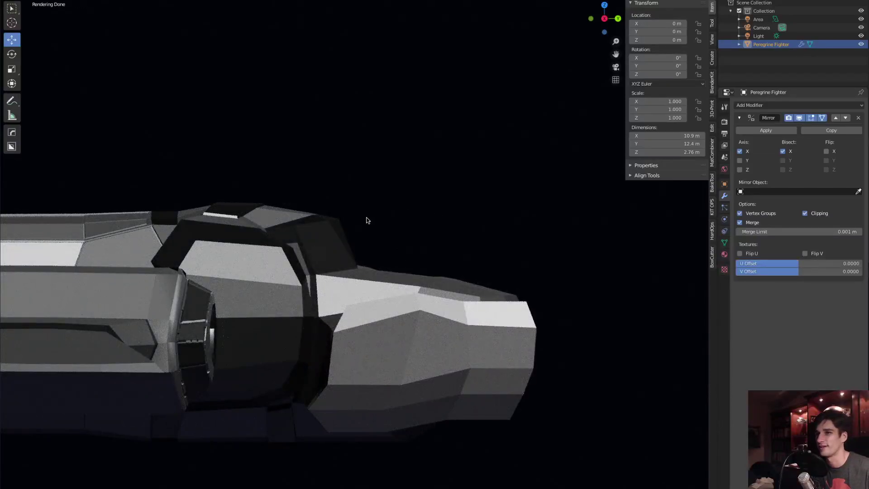
middle_click_drag(414, 294, 411, 332)
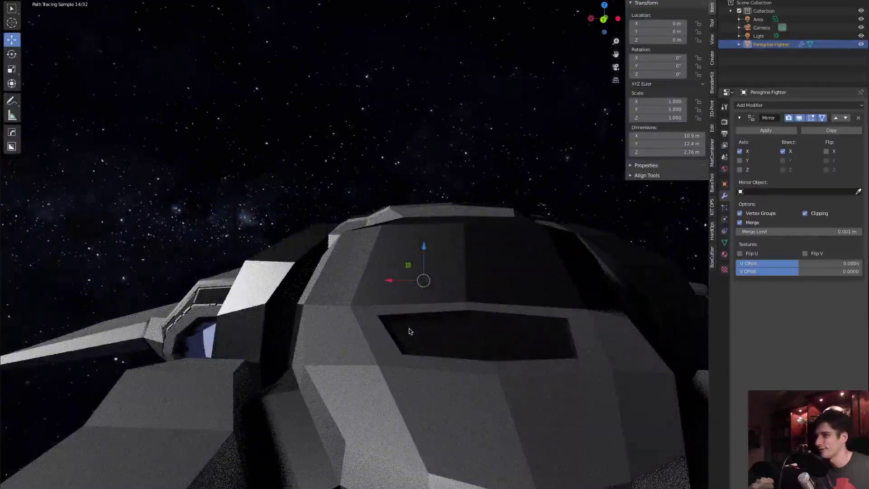
Switch to Google Chrome and search Google Images for "raytheon laser turret"
key("super+Tab")
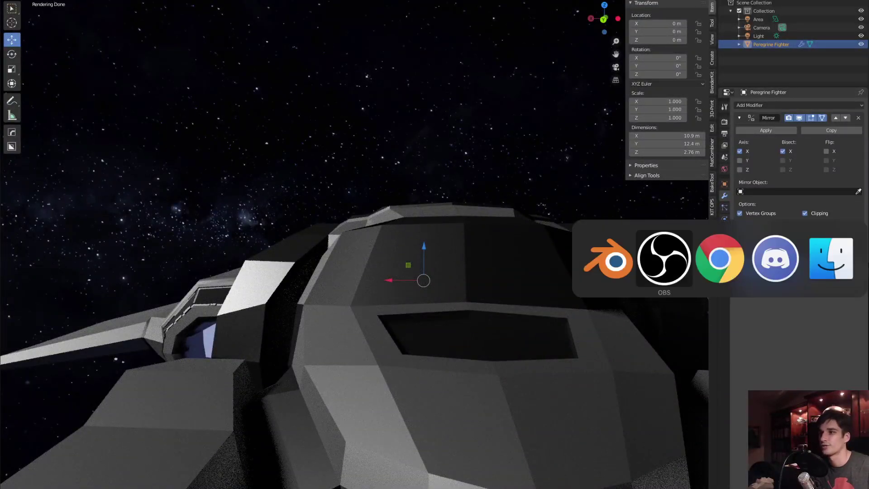
key("super+Tab")
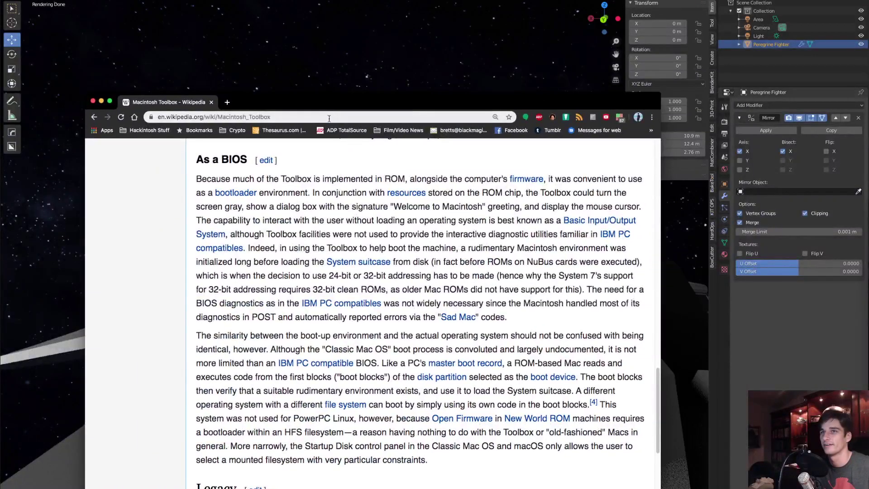
left_click(329, 118)
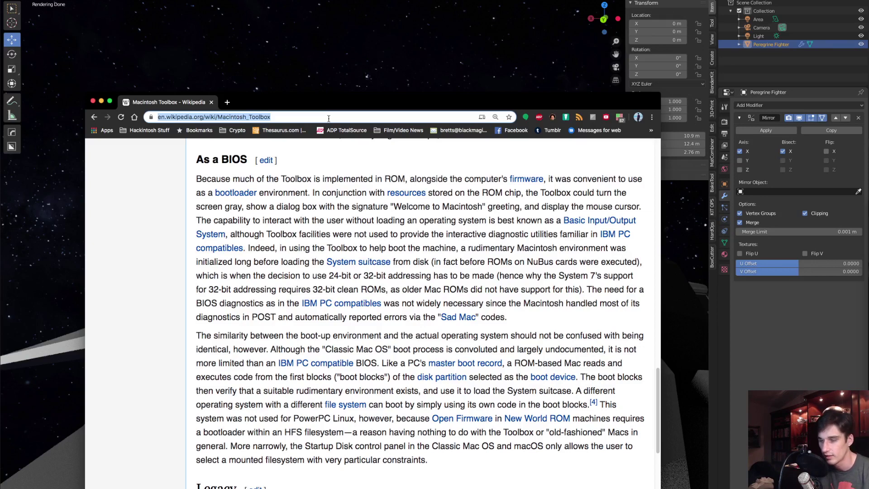
type("raytheo")
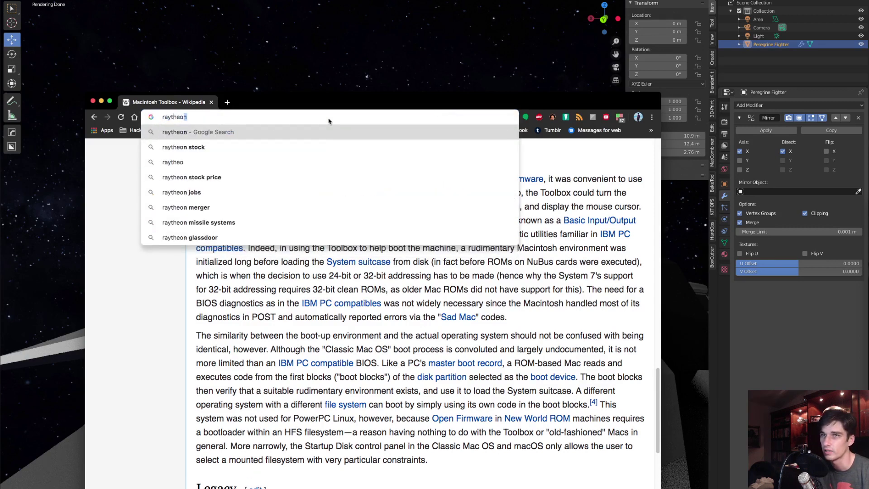
type("n laser")
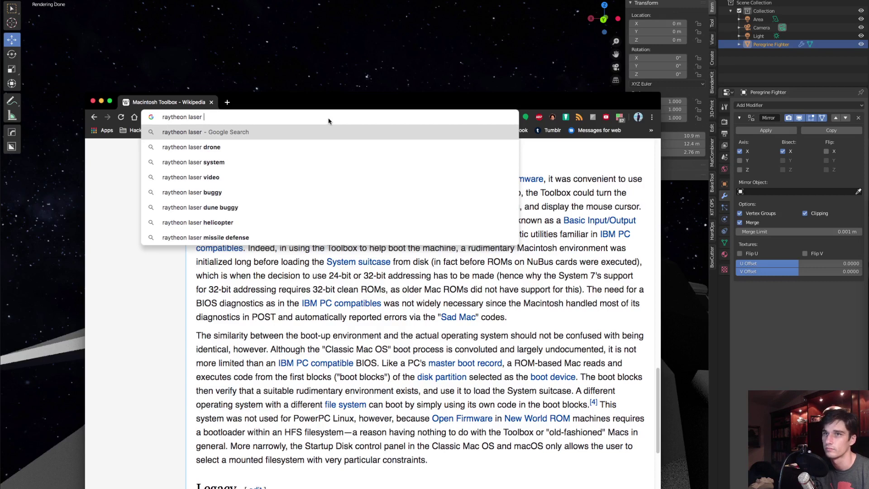
type(" turret")
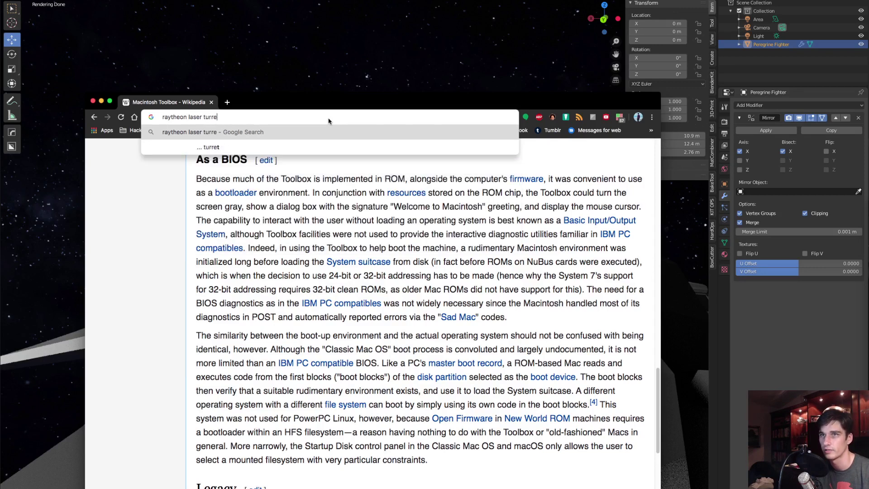
key("Return")
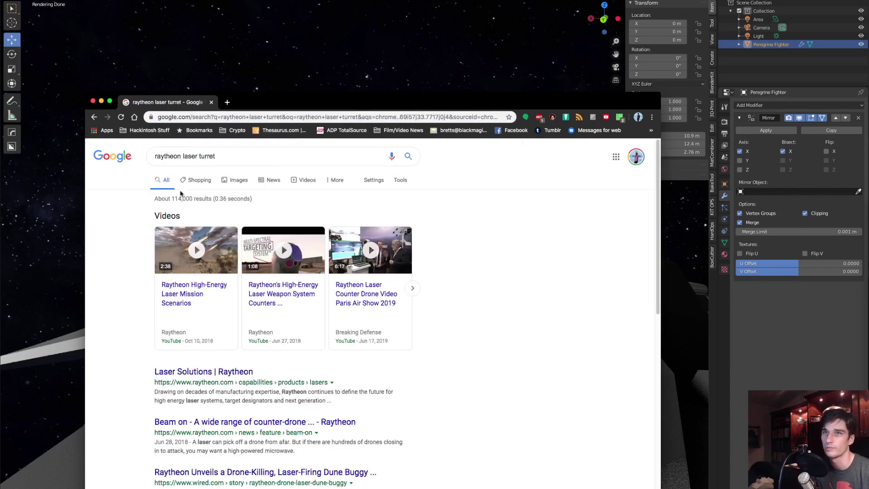
left_click(243, 182)
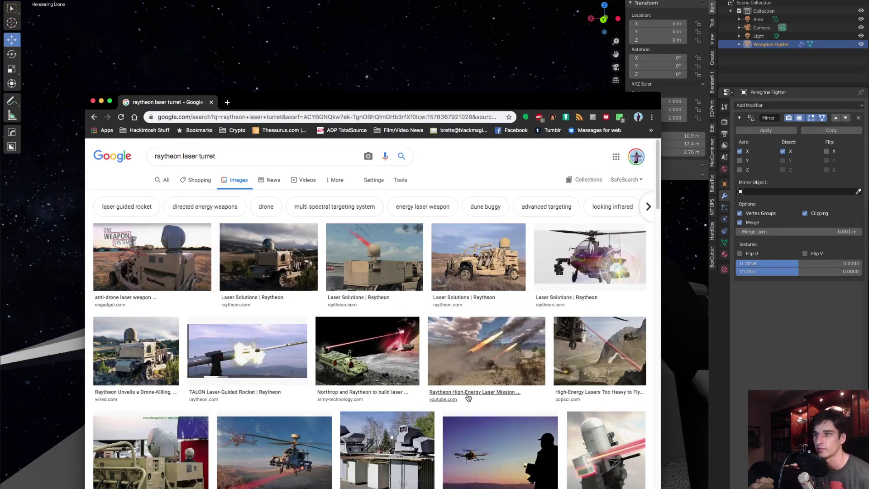
Preview the Multi-Spectral Targeting System picture among the image results and check its Raytheon source page
scroll(453, 389, "down", 4)
scroll(466, 399, "down", 4)
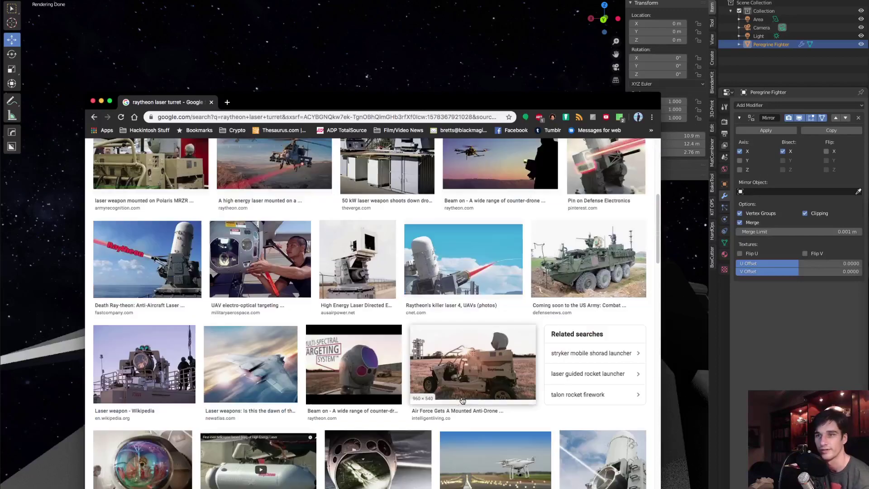
left_click(337, 359)
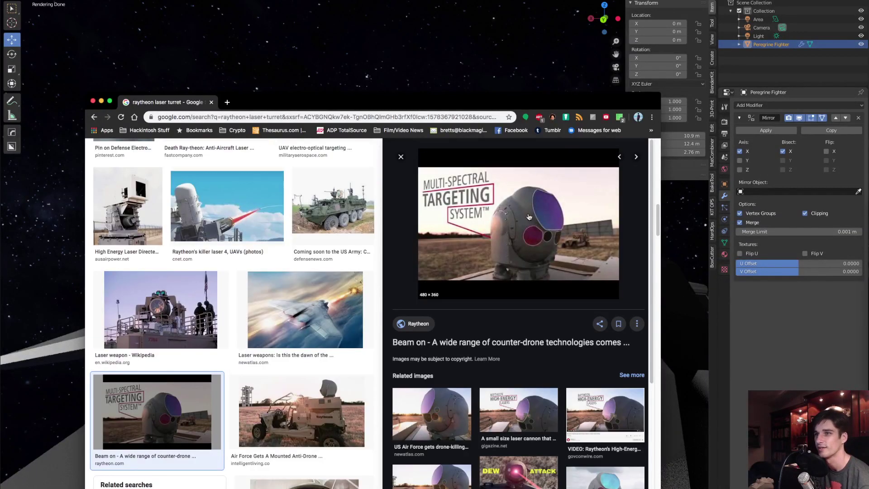
left_click(526, 214)
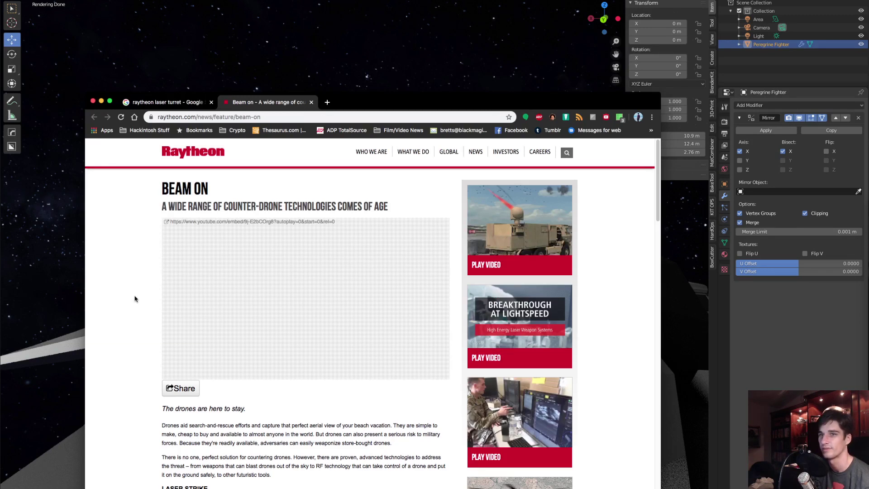
middle_click(231, 104)
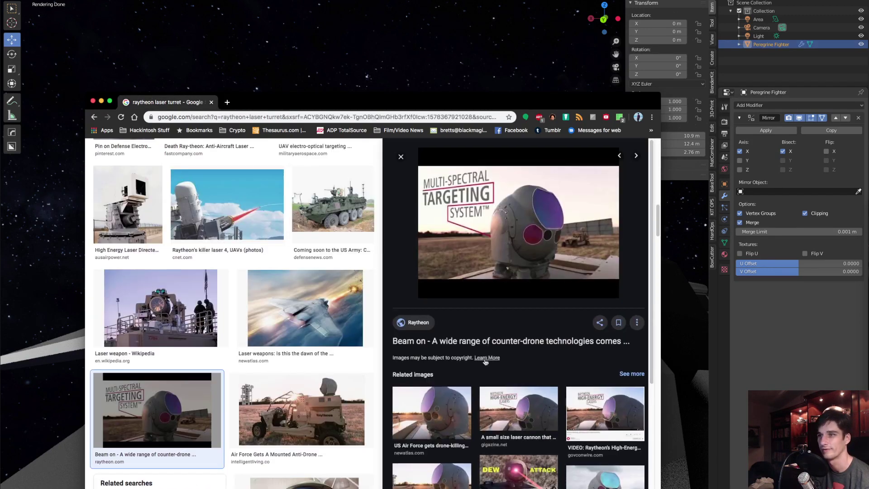
Look through the related pictures of the US Air Force drone-killing laser and the Quantum Imaging multispectral targeting turret
left_click(437, 410)
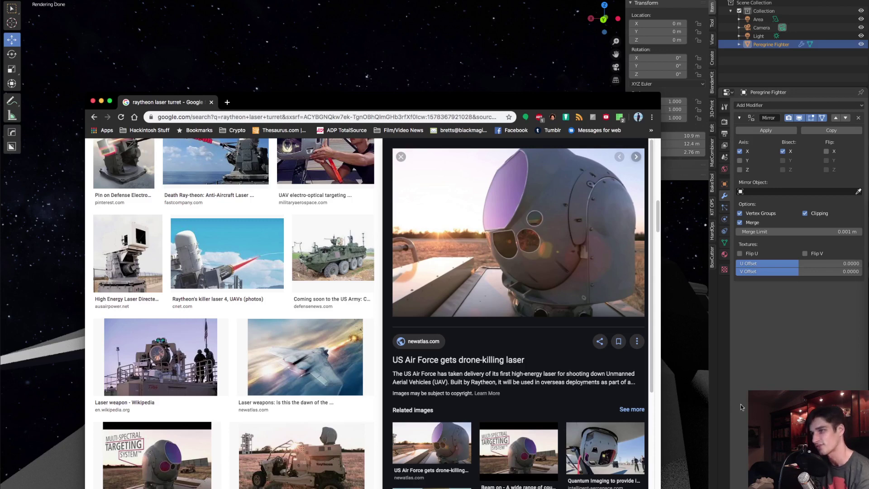
left_click(584, 451)
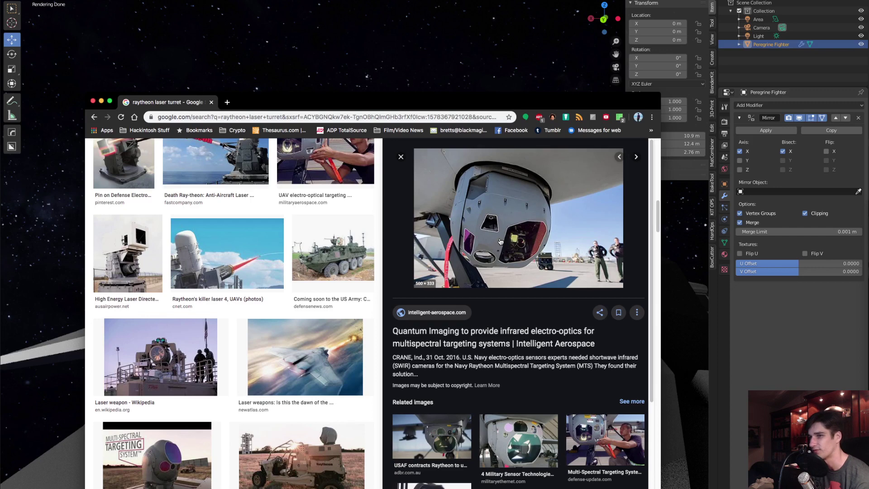
scroll(496, 258, "down", 5)
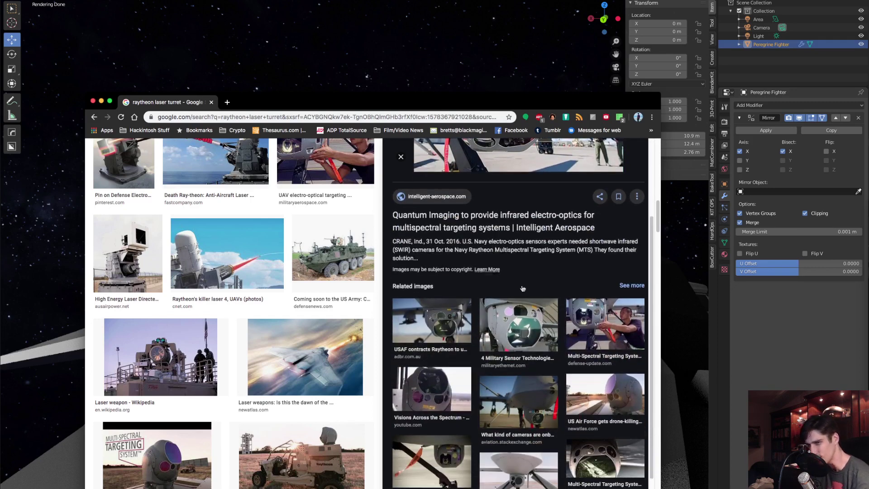
Switch back to Blender and examine the whole fighter from behind, in front view and along its wing
left_click(800, 357)
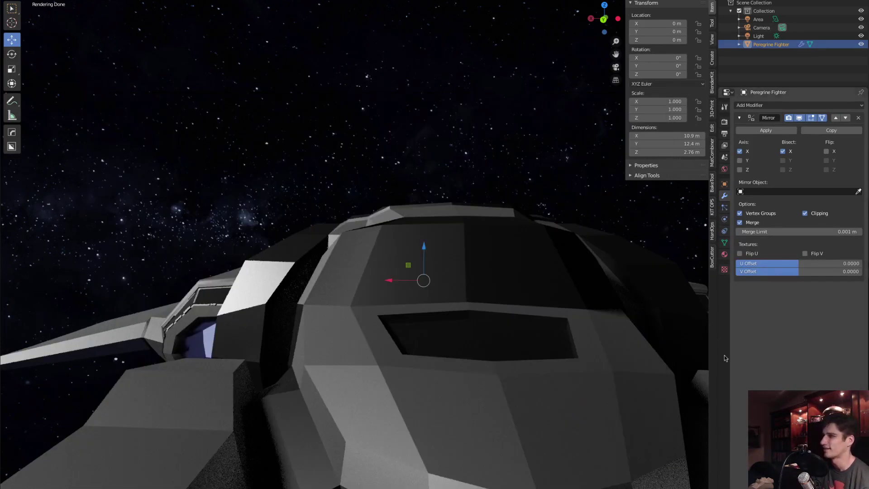
scroll(494, 365, "down", 5)
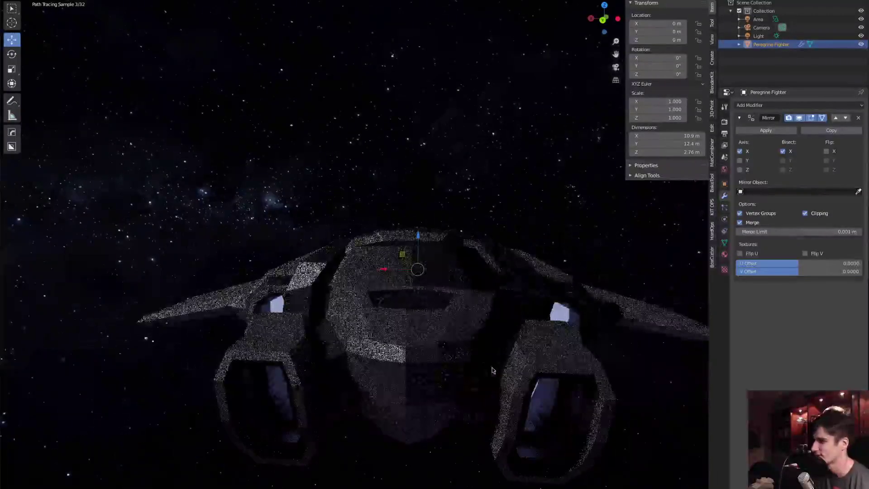
scroll(493, 370, "down", 3)
scroll(480, 376, "down", 1)
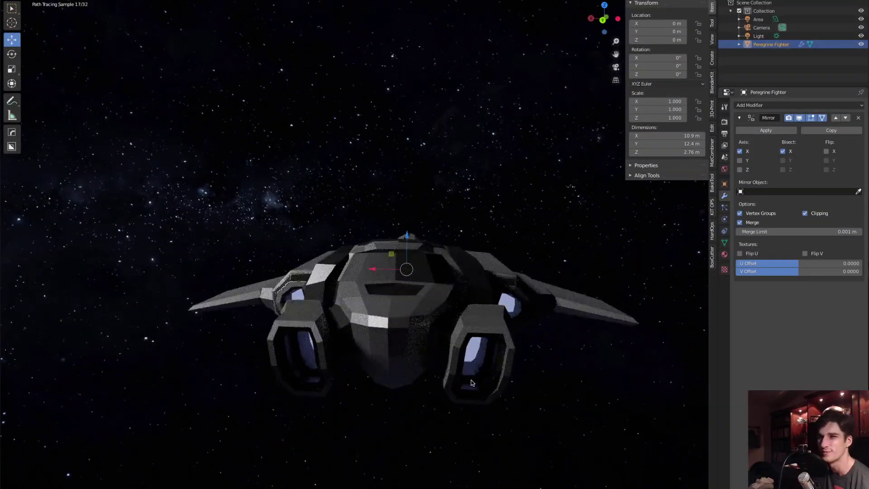
key("KP_1")
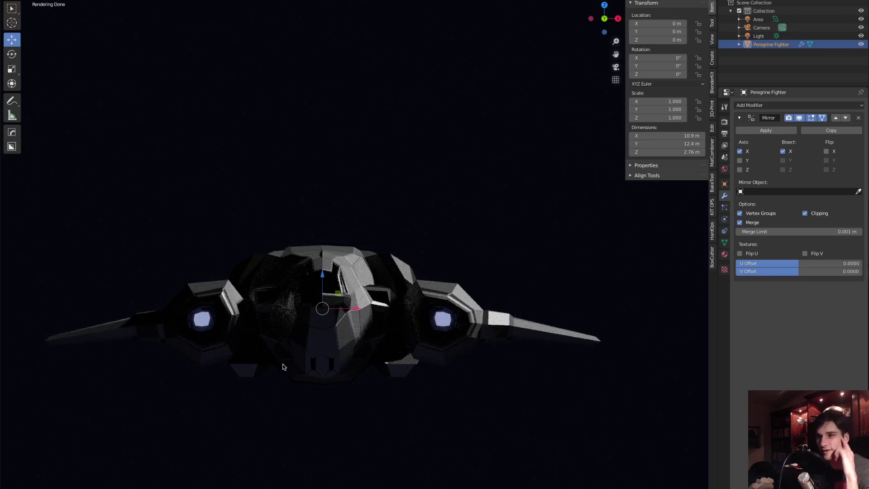
scroll(283, 367, "up", 3)
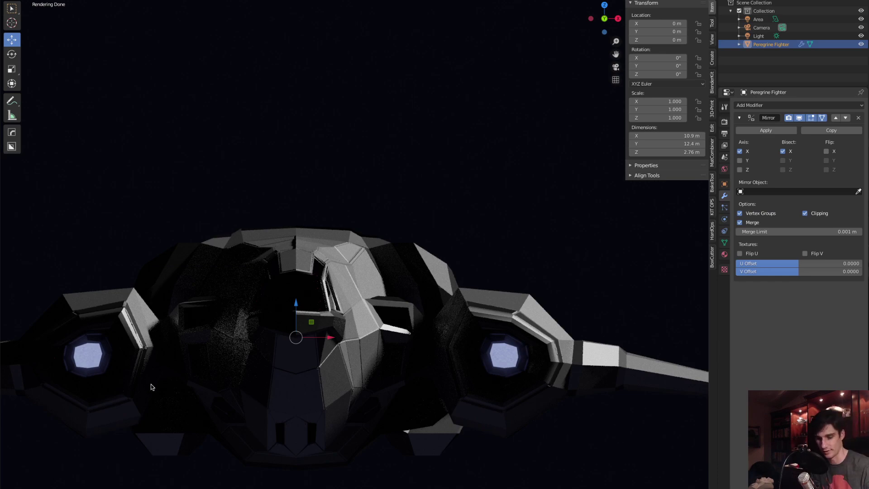
middle_click_drag(205, 376, 256, 317, "shift")
scroll(316, 338, "down", 4)
middle_click_drag(330, 348, 307, 351)
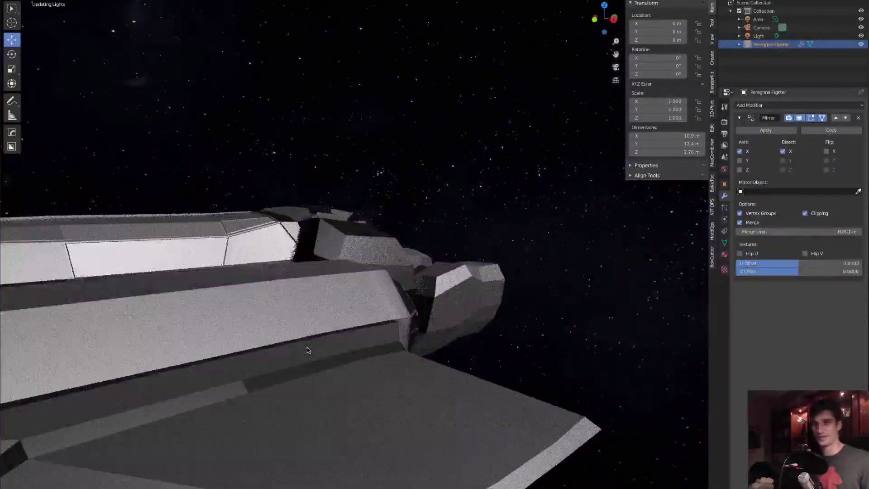
key("KP_1")
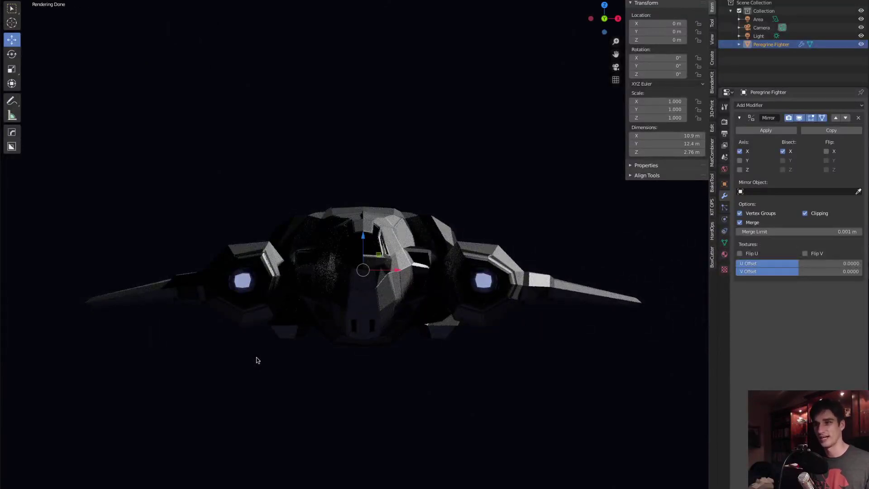
key("super+Tab")
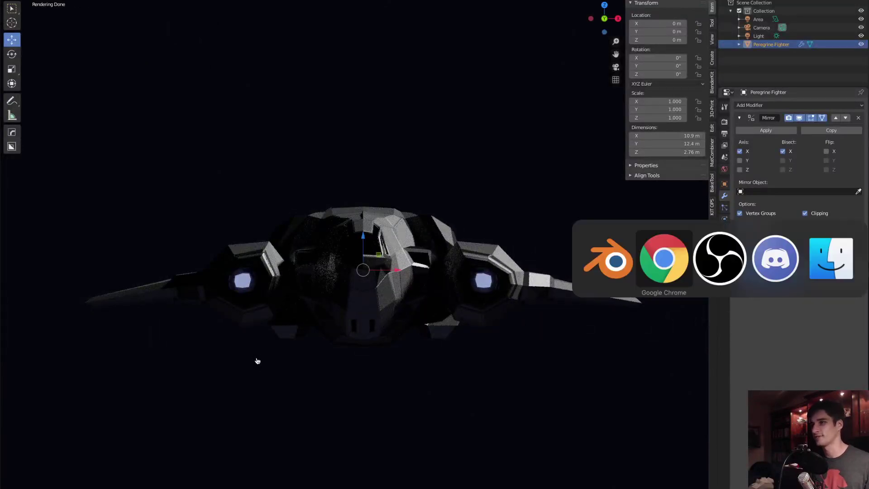
key("super+Tab")
key("super+Tab")
key("super+Tab")
key("super+Tab")
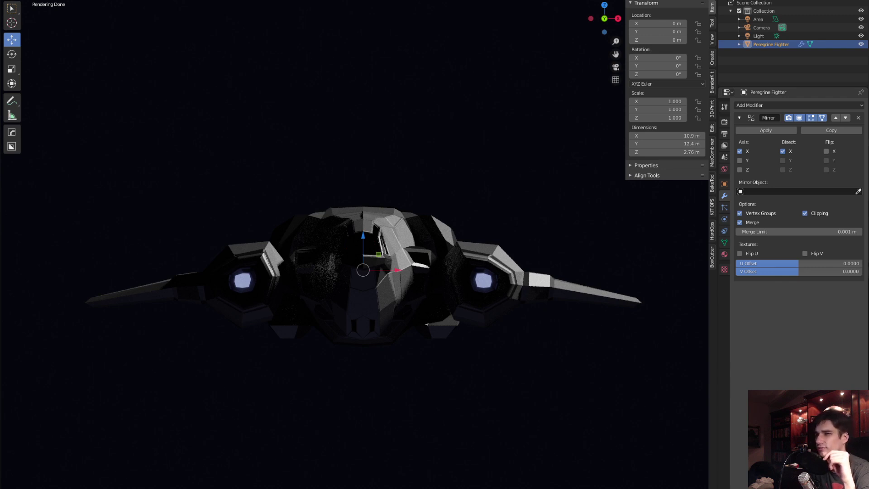
Import the Collada file AGM-114HellFire.dae from the agm-114HellFire Files folder in Assets into the fighter scene
scroll(617, 382, "up", 2)
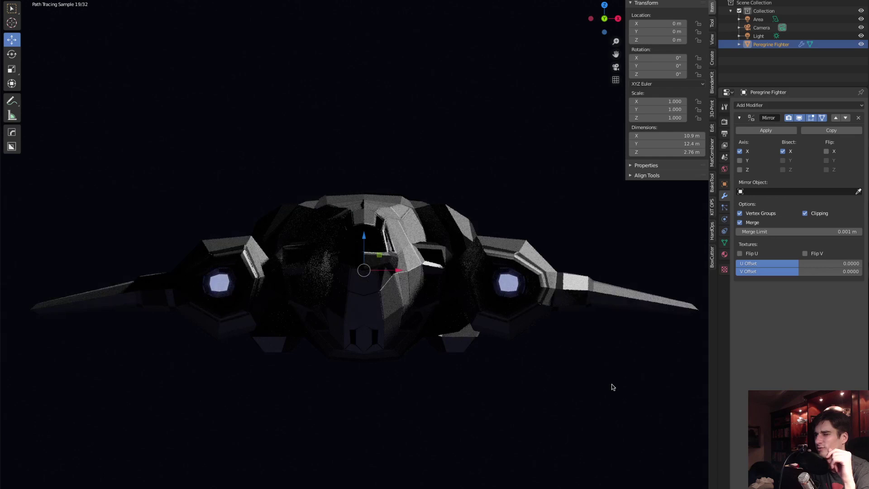
scroll(613, 387, "up", 1)
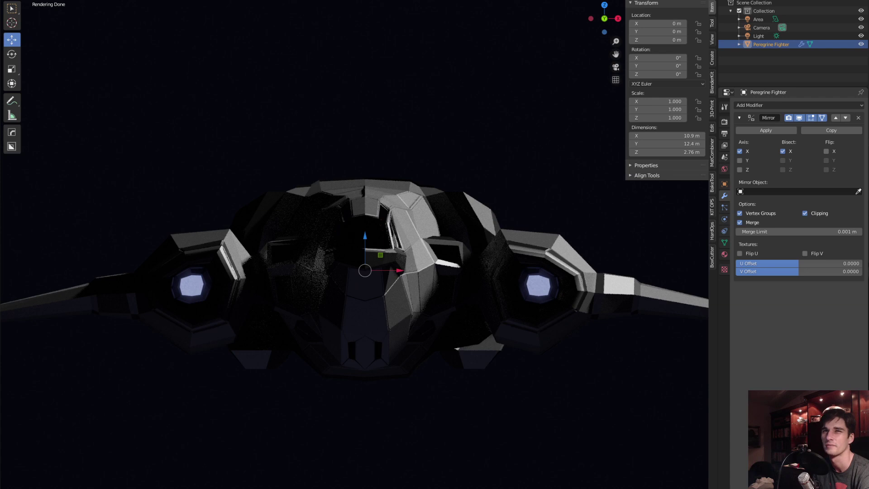
left_click(19, 0)
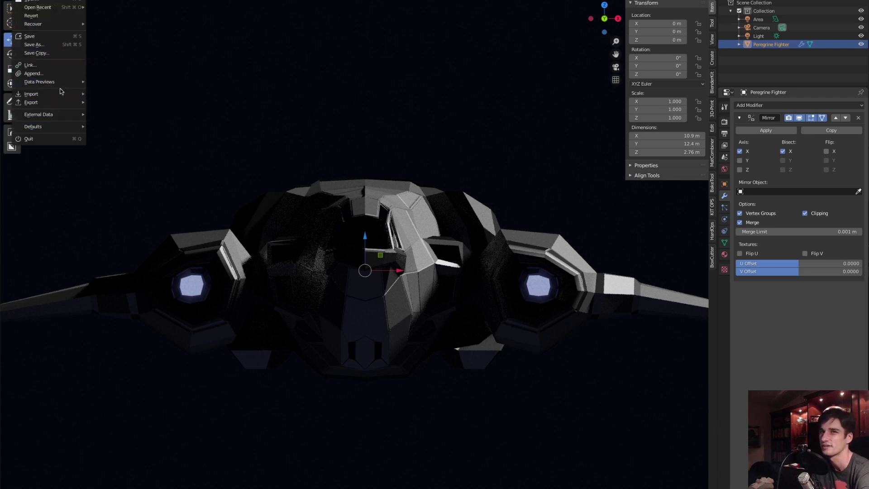
mouse_move(61, 94)
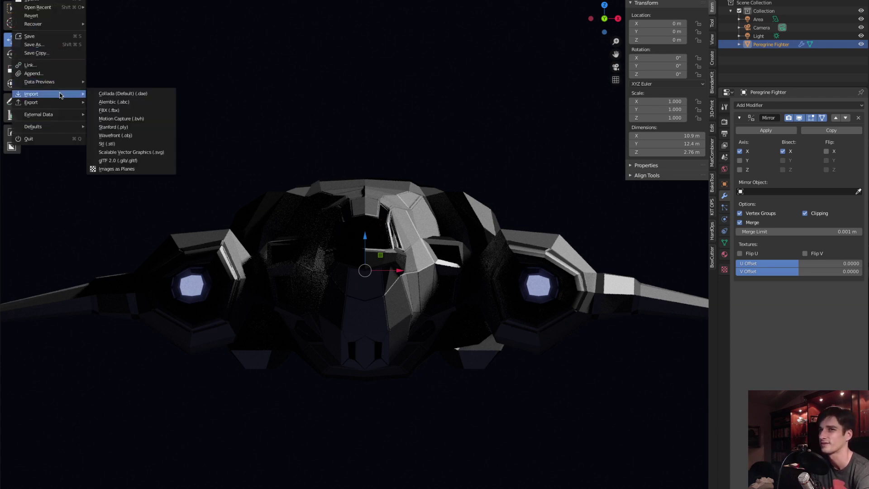
left_click(146, 95)
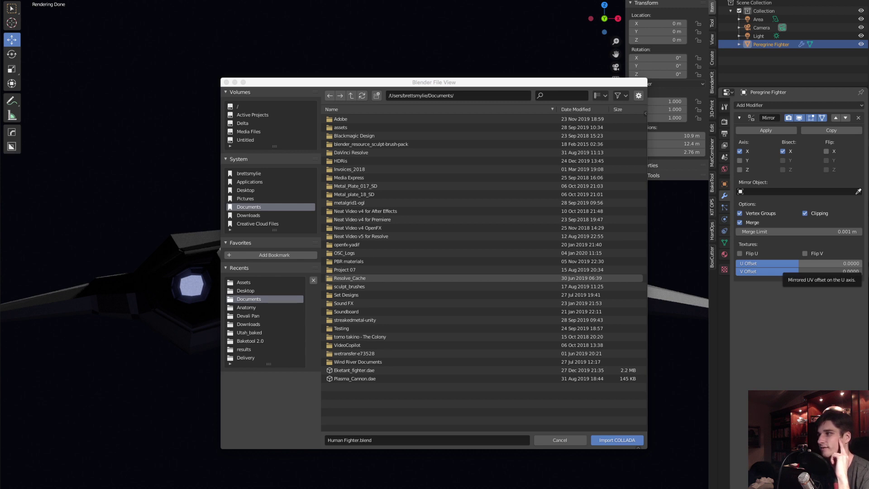
left_click_drag(770, 314, 442, 417)
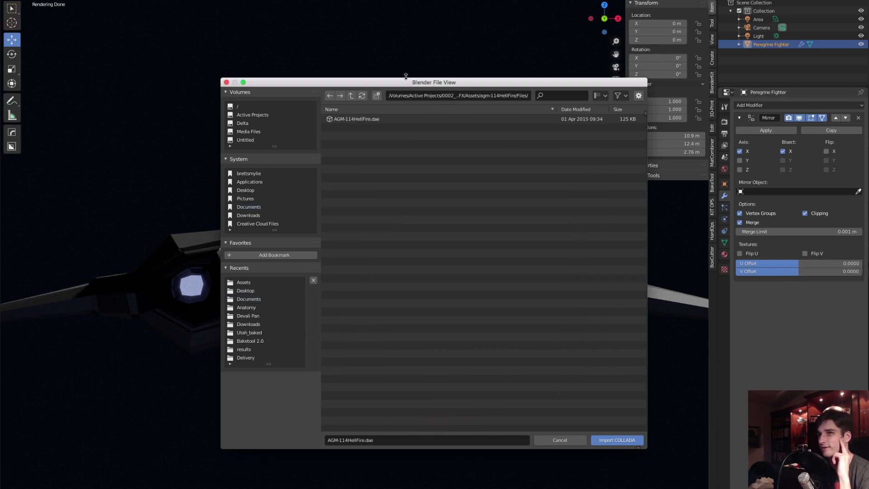
left_click(609, 440)
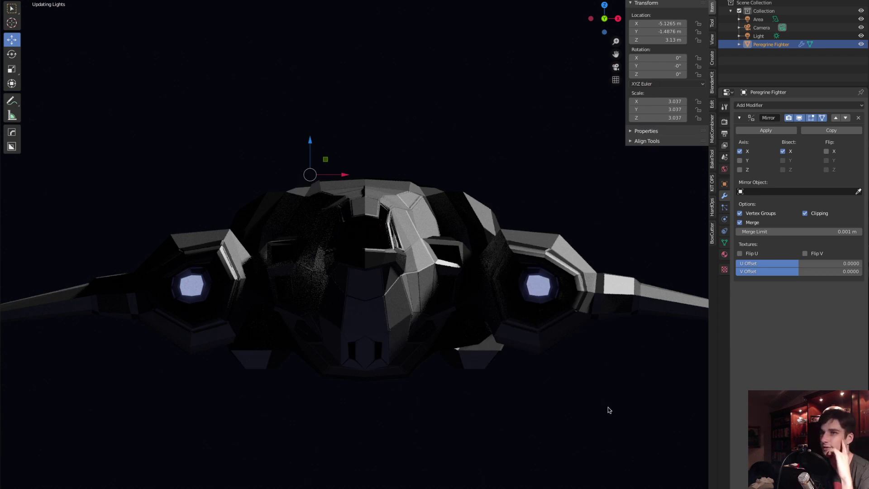
Examine the imported missile where it overlaps the fighter from inside, front and side, picking out its separate cylinder parts
key("KP_Decimal")
scroll(254, 315, "down", 5)
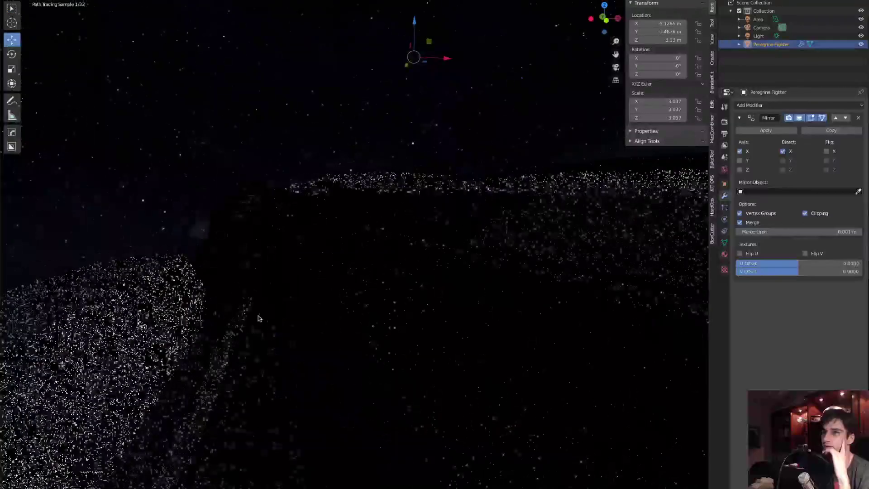
scroll(249, 314, "down", 4)
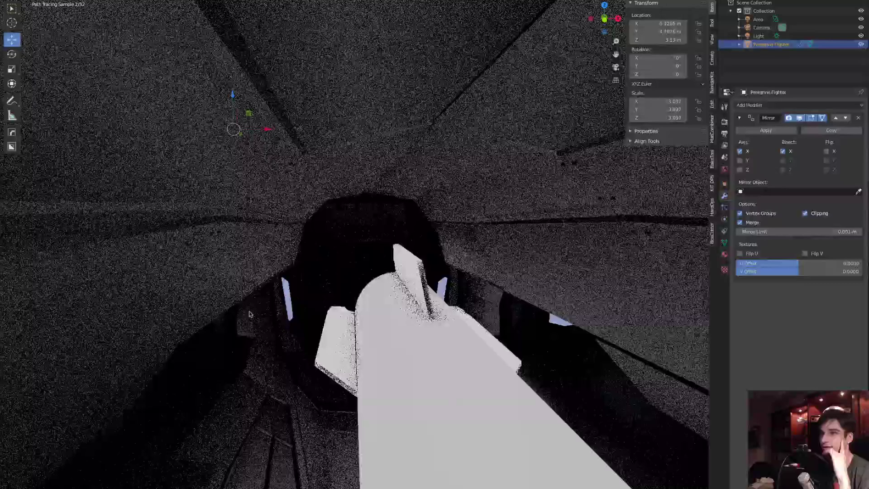
scroll(249, 314, "down", 3)
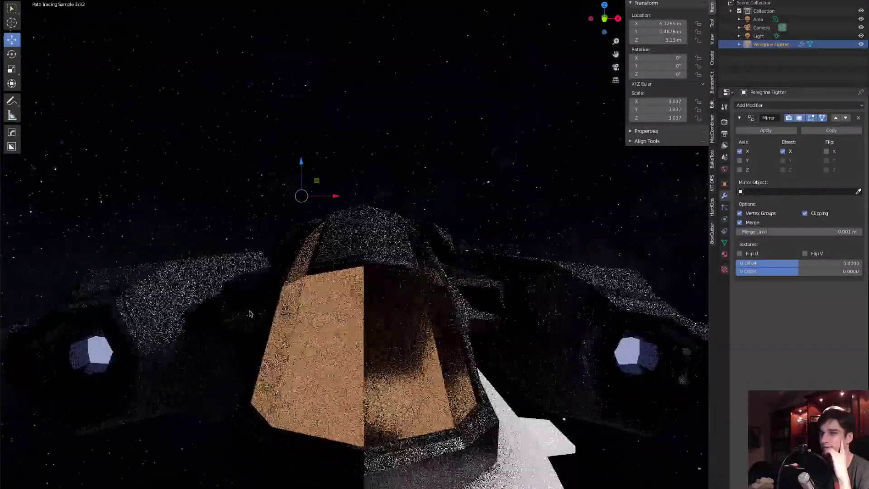
scroll(271, 341, "up", 3)
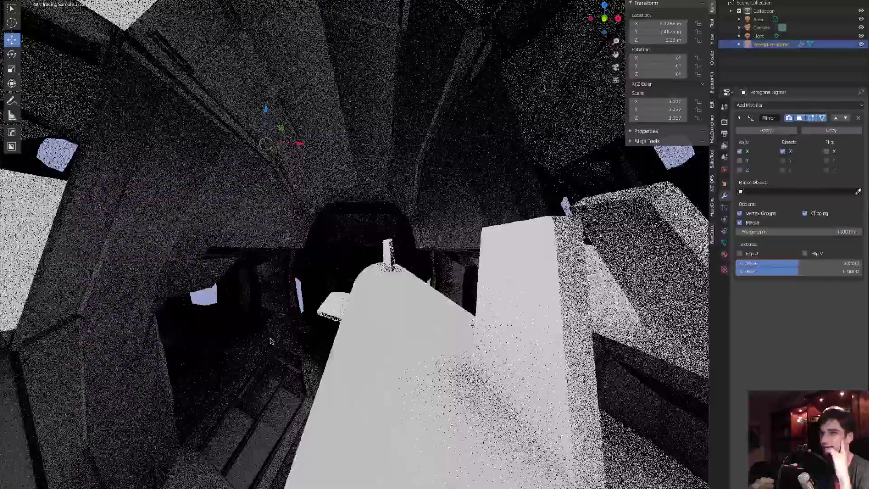
left_click(392, 386)
scroll(392, 385, "down", 3)
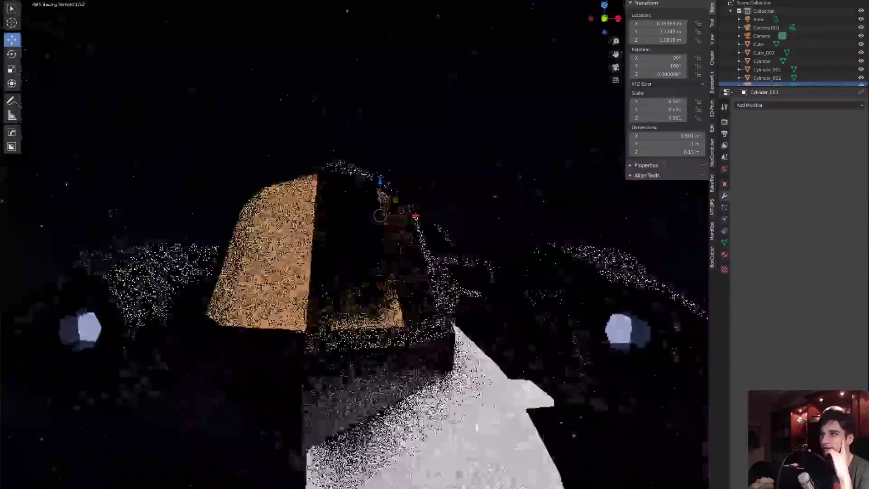
scroll(285, 308, "up", 3)
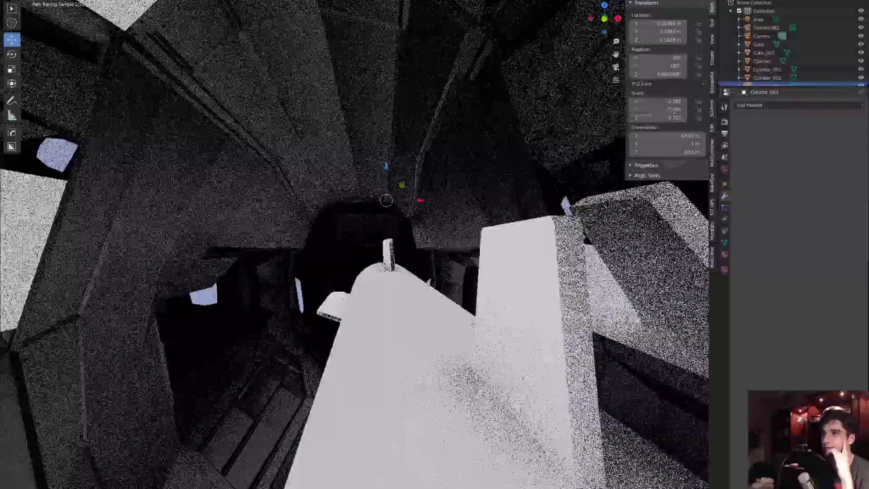
scroll(765, 73, "down", 2)
left_click(765, 78)
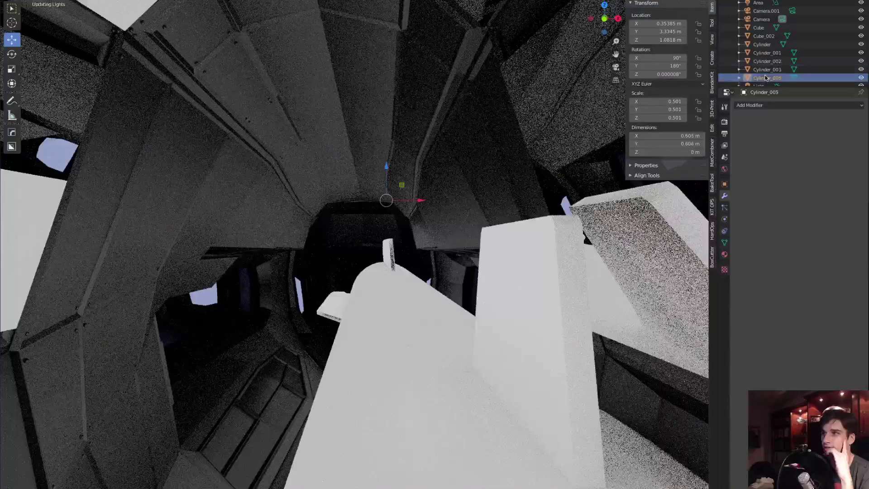
scroll(469, 92, "down", 3)
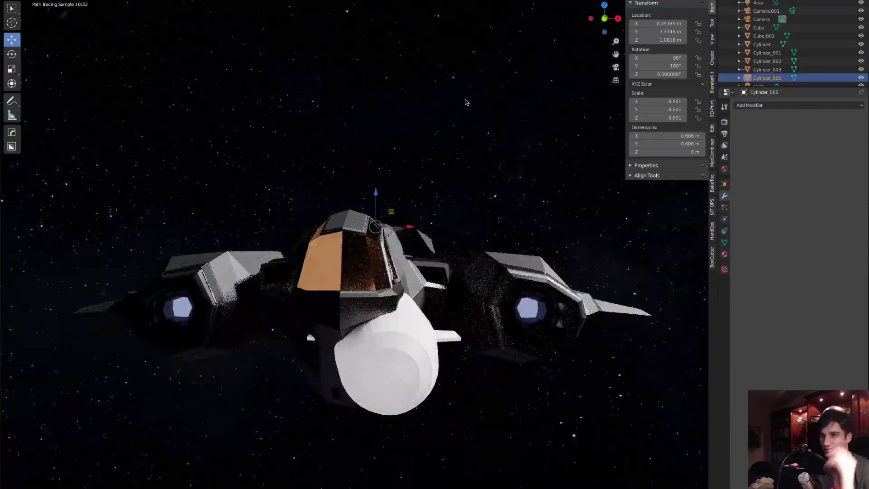
middle_click_drag(469, 91, 411, 261)
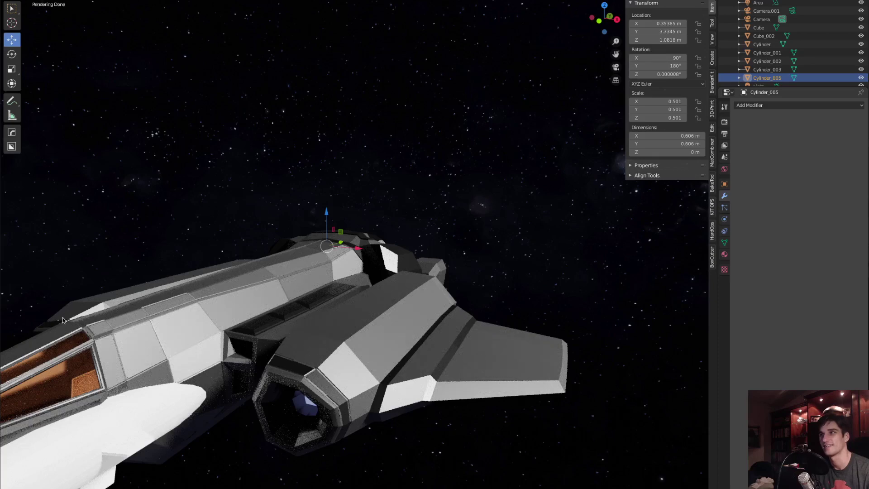
Undo the part selections and the Collada import of the missile
key("ctrl+z")
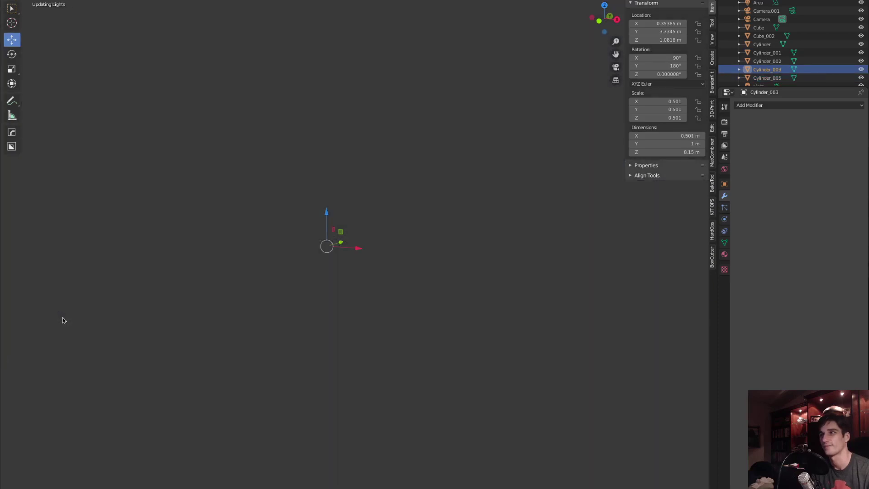
key("ctrl+z")
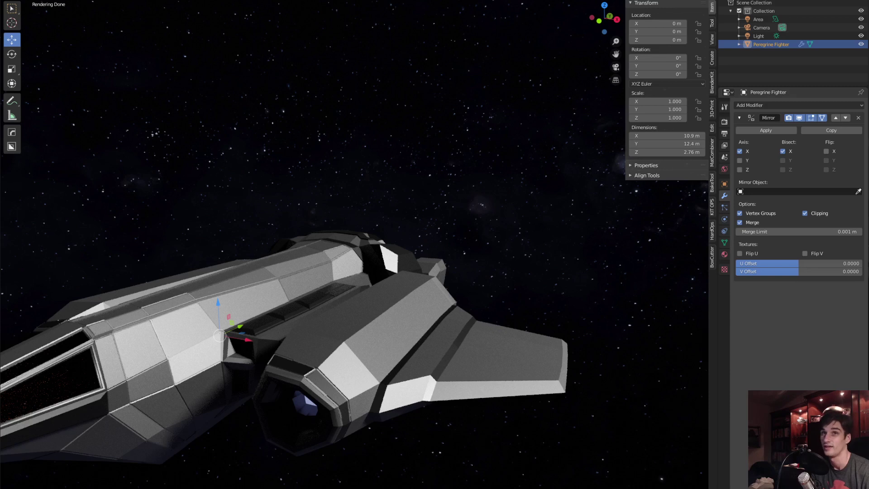
Start a Wavefront OBJ import and browse to the project's VFX folder on the Active Projects volume
key("F4")
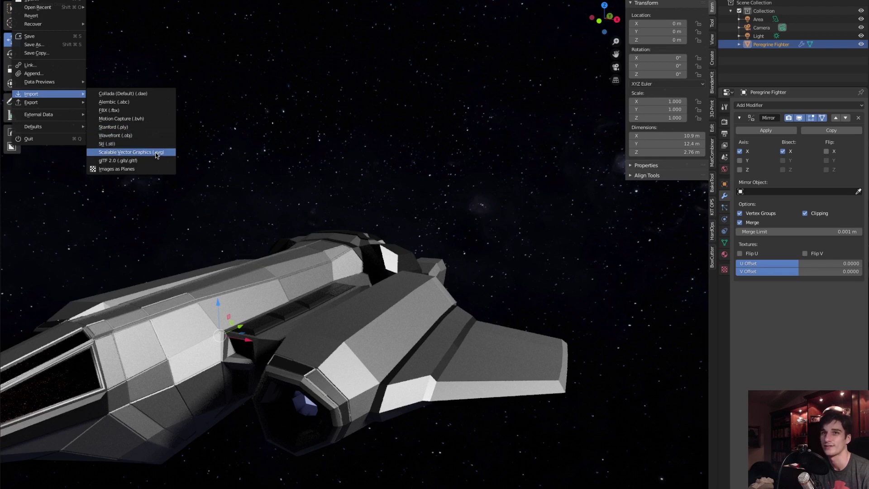
left_click(136, 136)
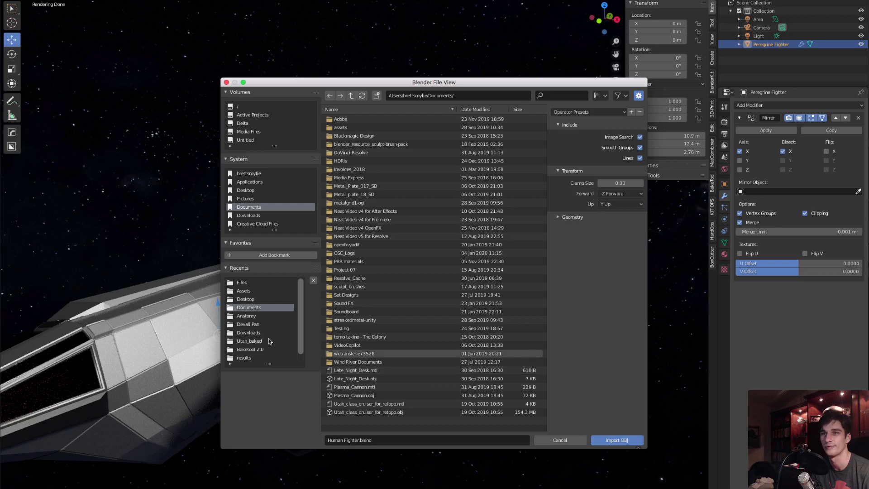
left_click(259, 194)
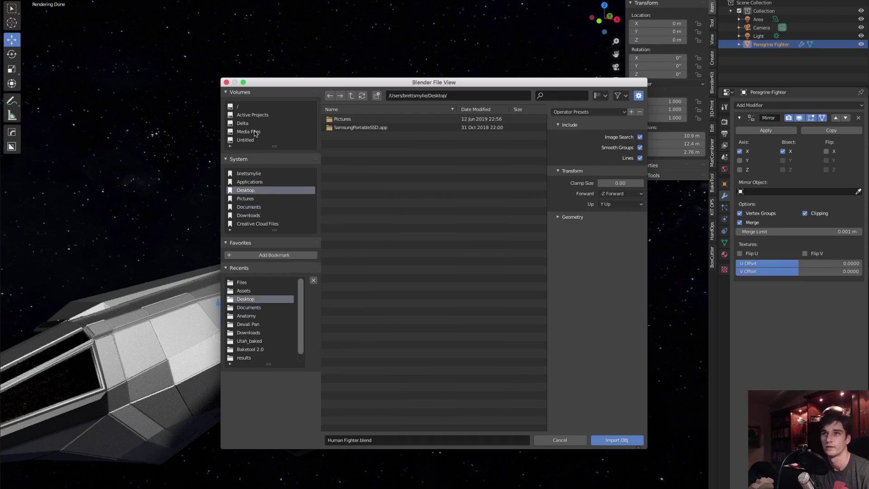
left_click(257, 125)
left_click(257, 132)
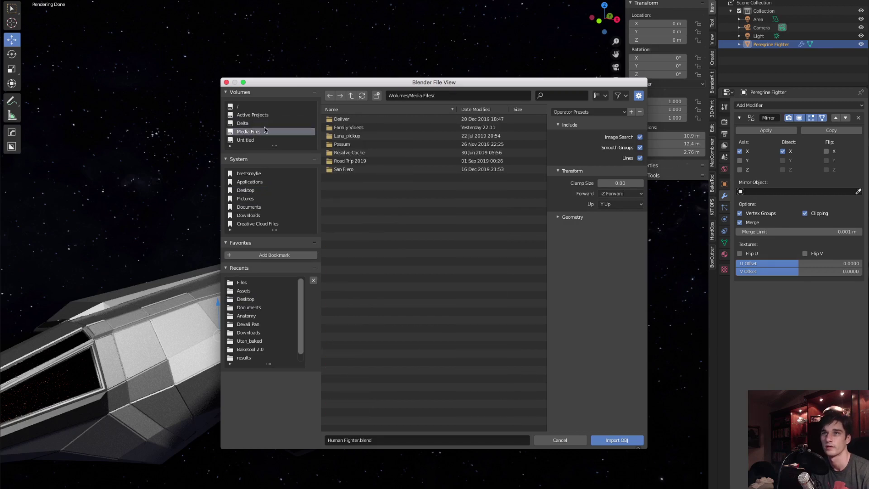
left_click(260, 115)
double_click(382, 119)
double_click(382, 120)
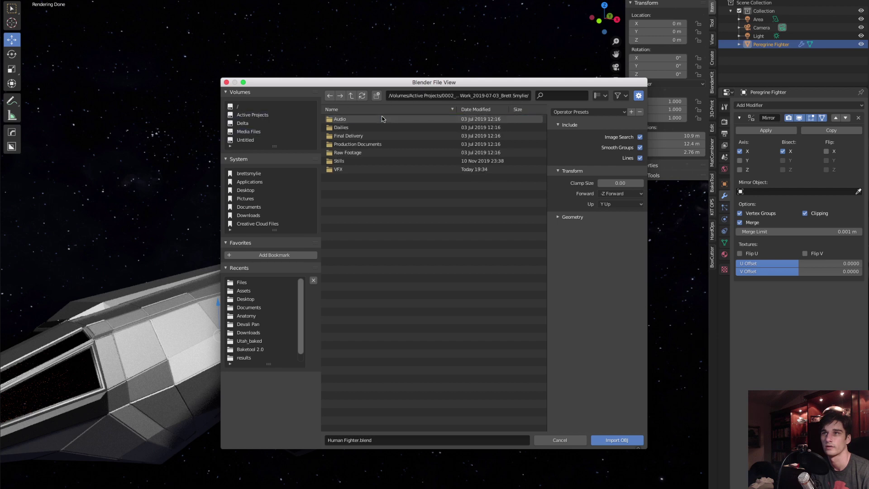
double_click(383, 119)
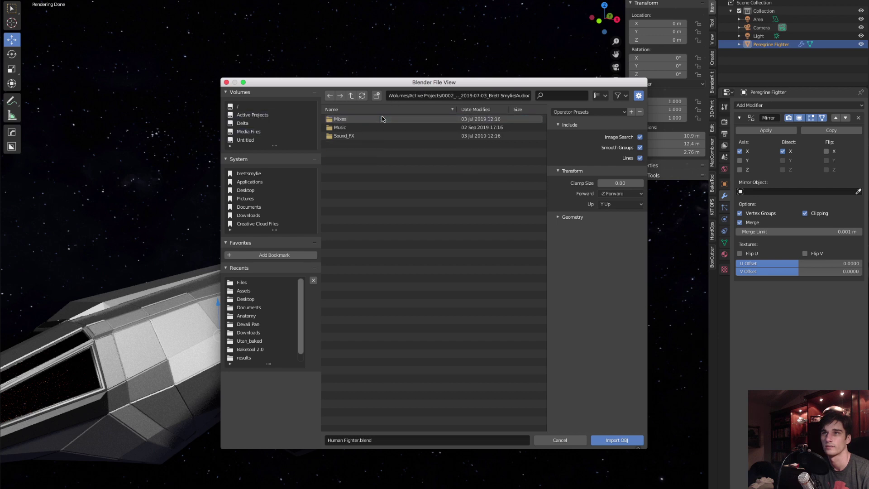
left_click(351, 96)
double_click(349, 164)
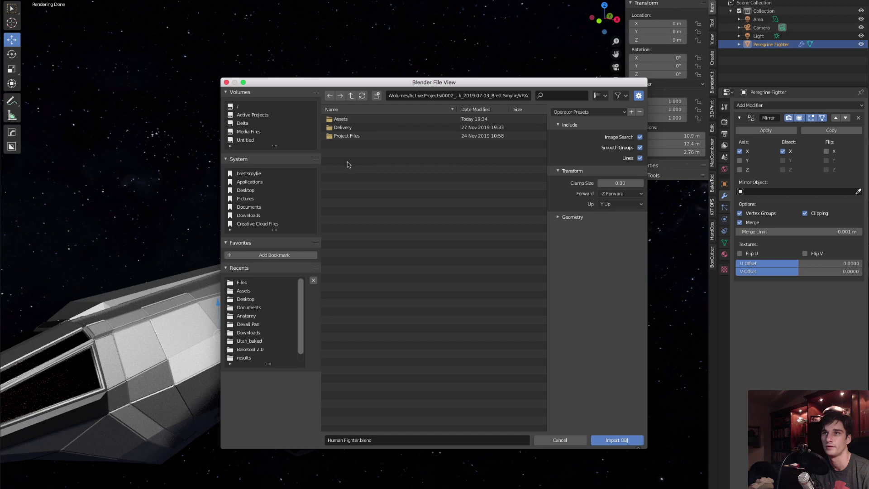
Import AGM-114HellFire.obj from the Files folder inside agm-114HellFire in Assets
double_click(343, 119)
double_click(367, 119)
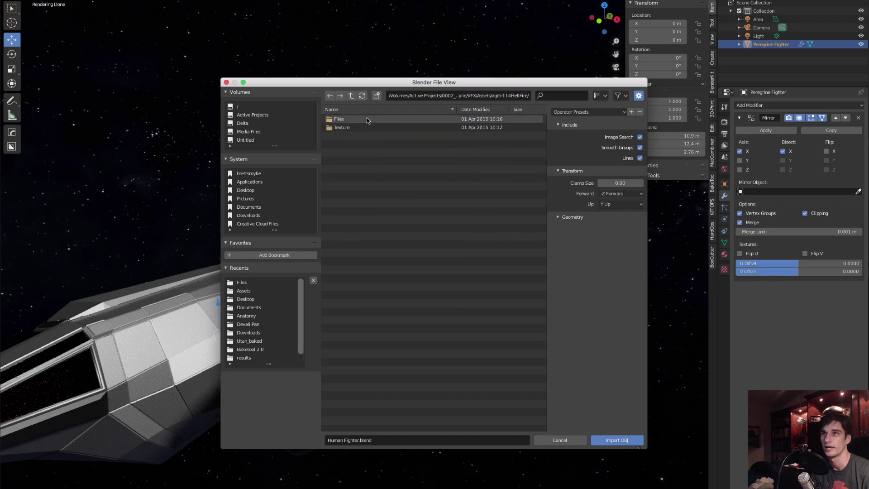
double_click(362, 126)
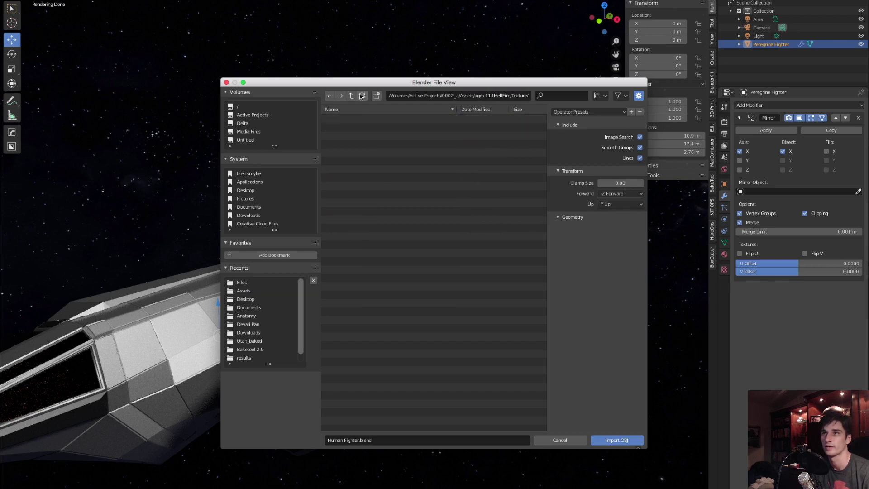
left_click(352, 96)
double_click(349, 119)
left_click(357, 128)
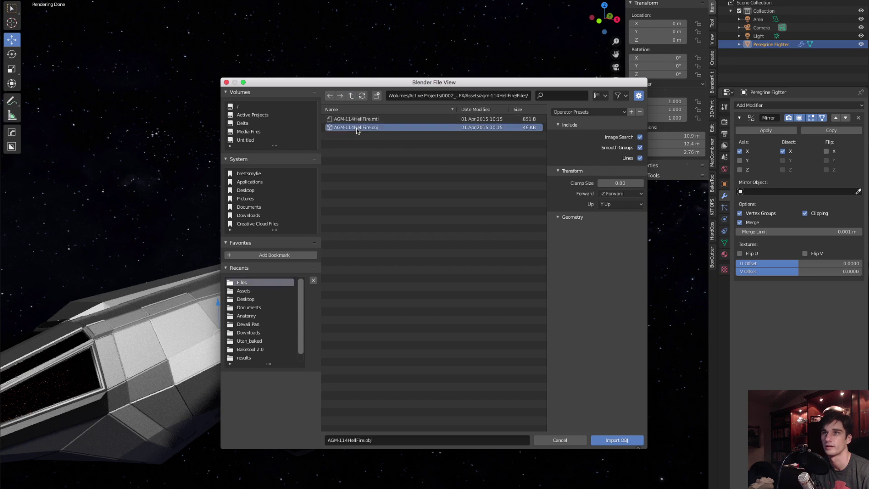
left_click(620, 440)
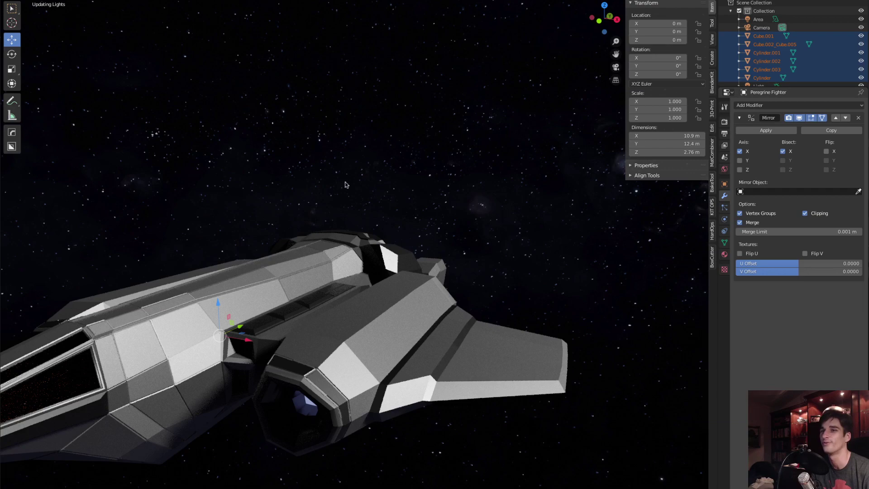
Hide the Peregrine Fighter to isolate the imported missile and inspect it from the front and below
scroll(266, 311, "down", 6)
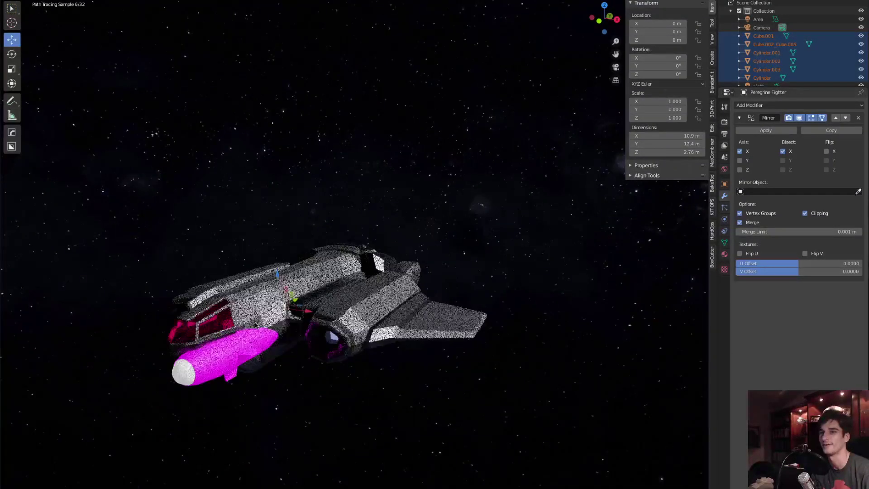
mouse_move(266, 310)
middle_mouse_down()
mouse_move(306, 275)
mouse_move(280, 315)
middle_mouse_up()
scroll(281, 315, "up", 8)
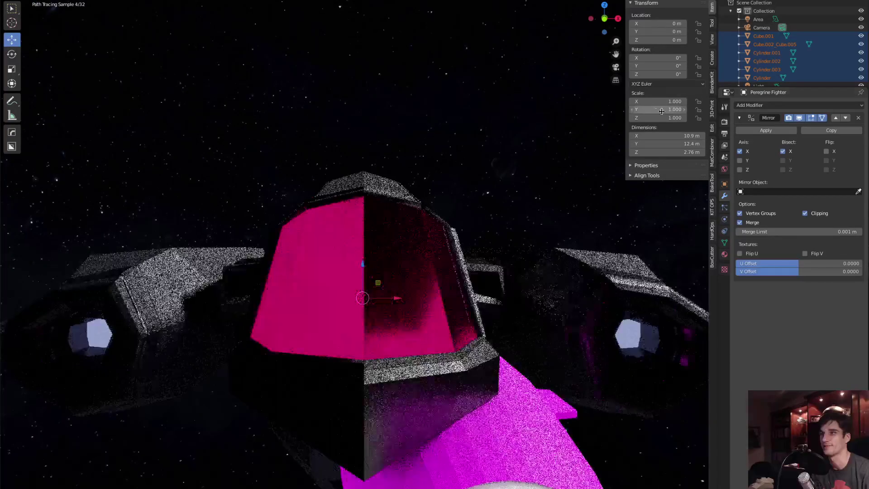
left_click(862, 61)
scroll(862, 68, "down", 1)
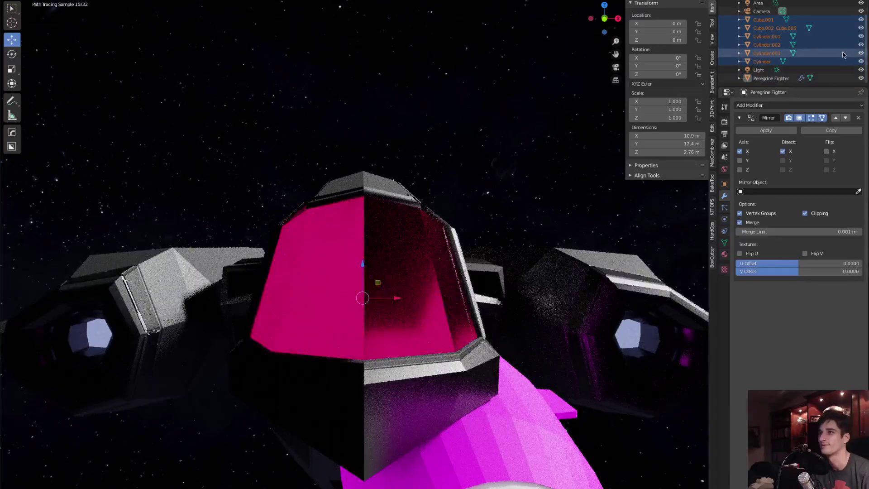
left_click(862, 79)
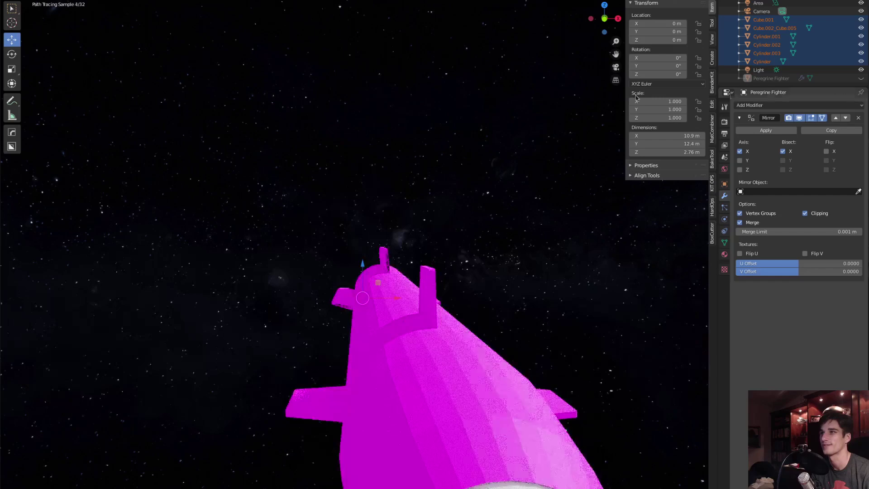
scroll(552, 221, "down", 3)
mouse_move(551, 221)
middle_mouse_down()
mouse_move(133, 242)
mouse_move(245, 475)
mouse_move(281, 353)
middle_mouse_up()
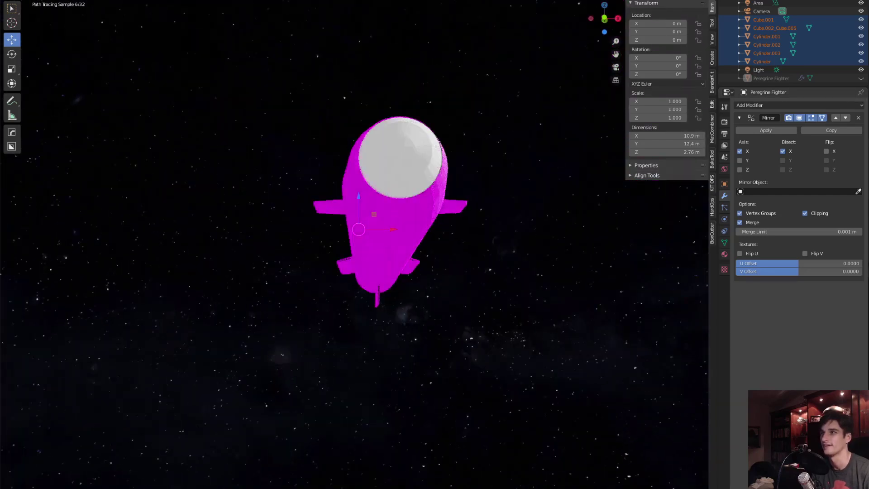
Try to parent the selected missile parts using the Object option, and undo the parenting
right_click(759, 24)
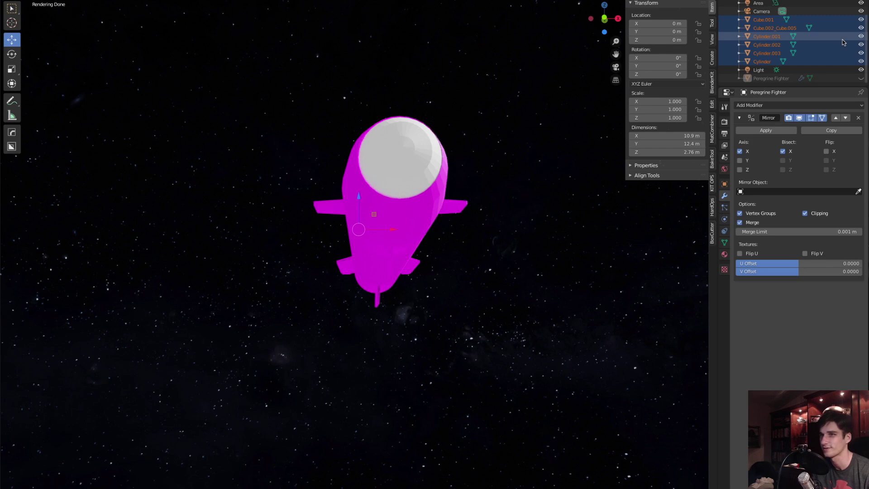
scroll(393, 74, "down", 4)
scroll(347, 140, "up", 4)
middle_click_drag(347, 140, 341, 148)
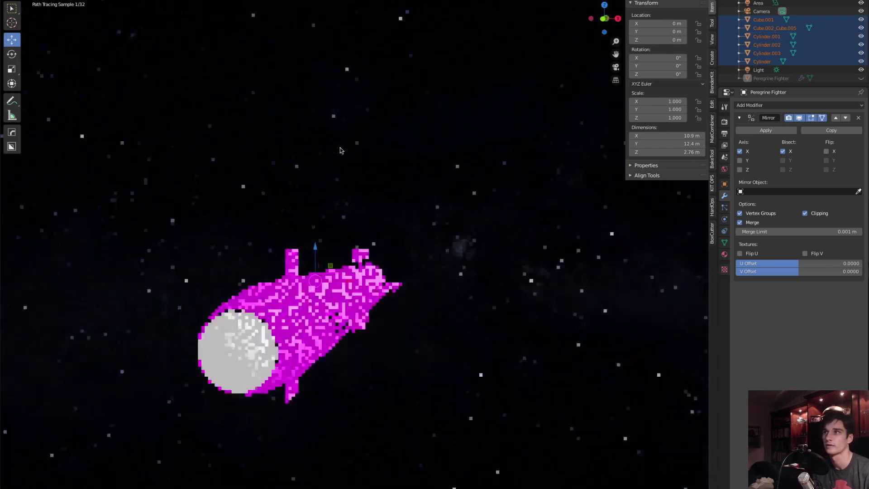
key("ctrl+p")
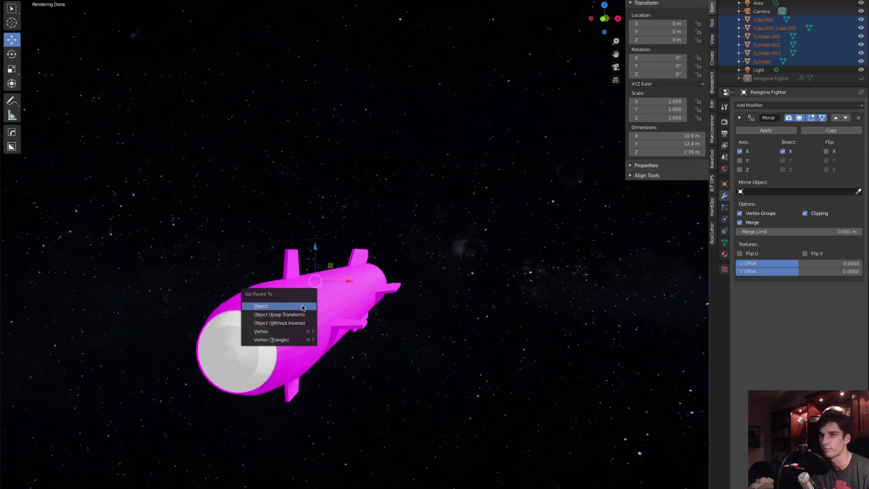
left_click(302, 308)
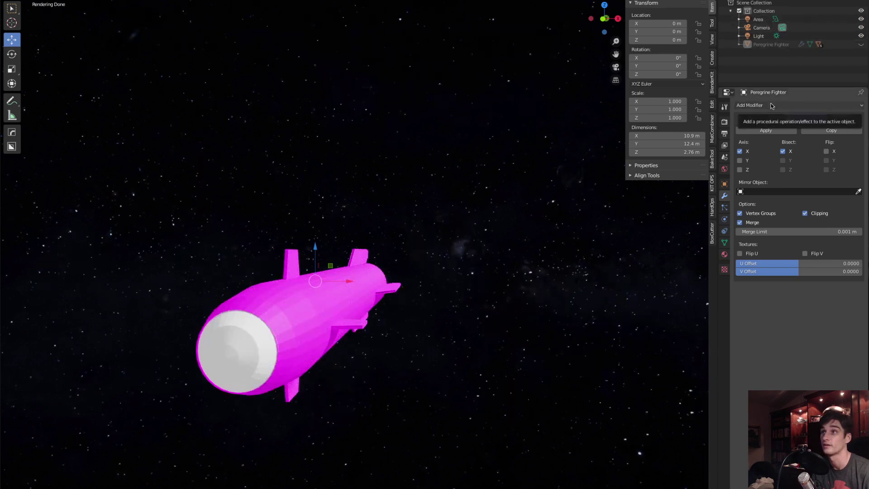
key("ctrl+z")
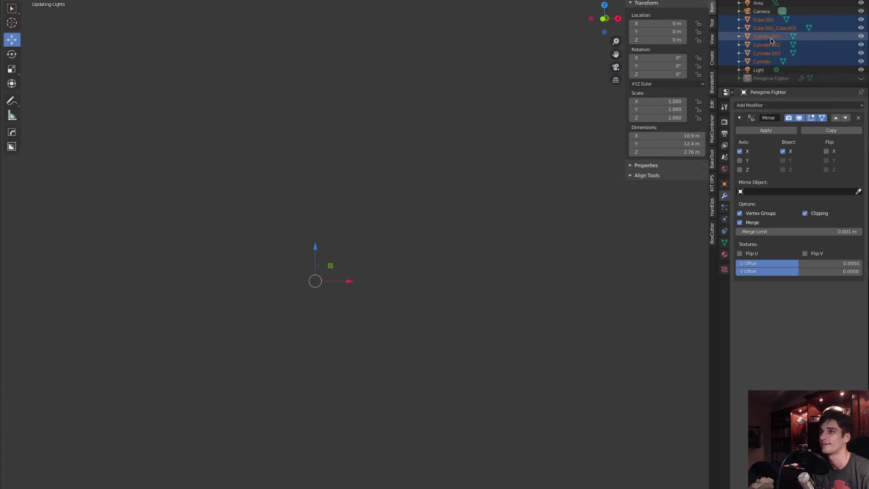
Examine the missile's separate parts in the scene list and its body and fins up close
scroll(772, 81, "down", 2)
scroll(774, 39, "up", 2)
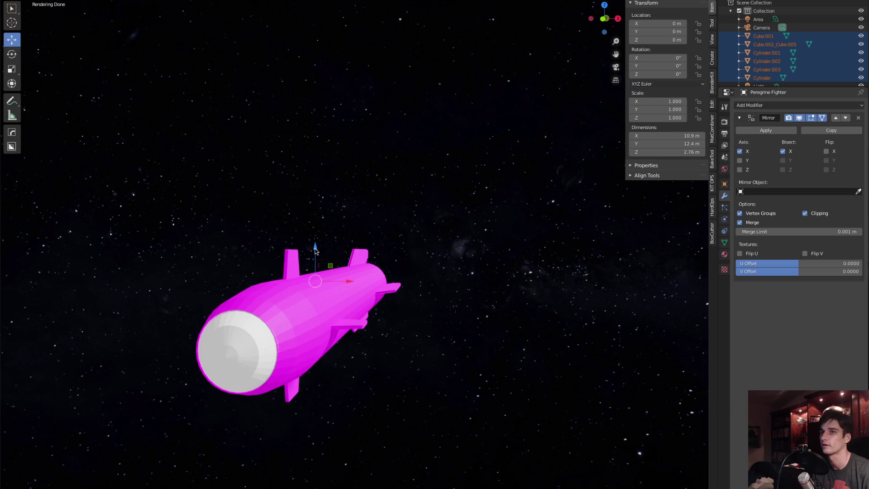
mouse_move(180, 304)
middle_mouse_down()
mouse_move(199, 297)
mouse_move(179, 302)
middle_mouse_up()
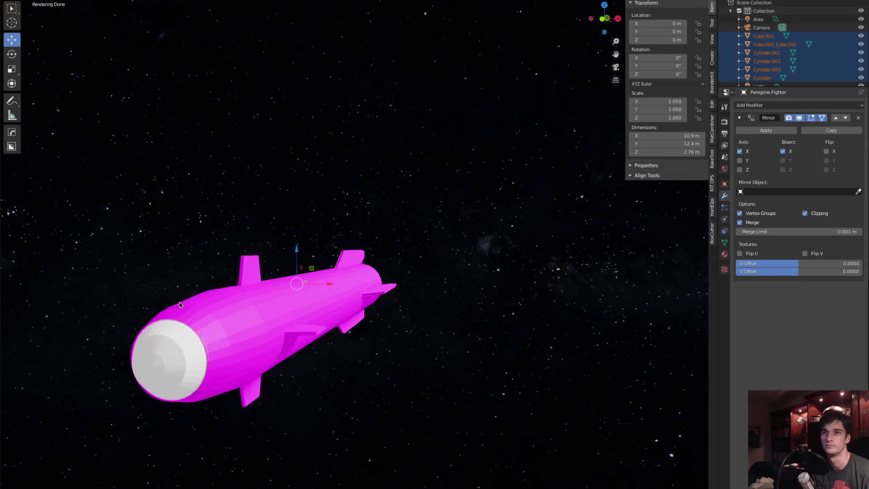
scroll(196, 235, "up", 5)
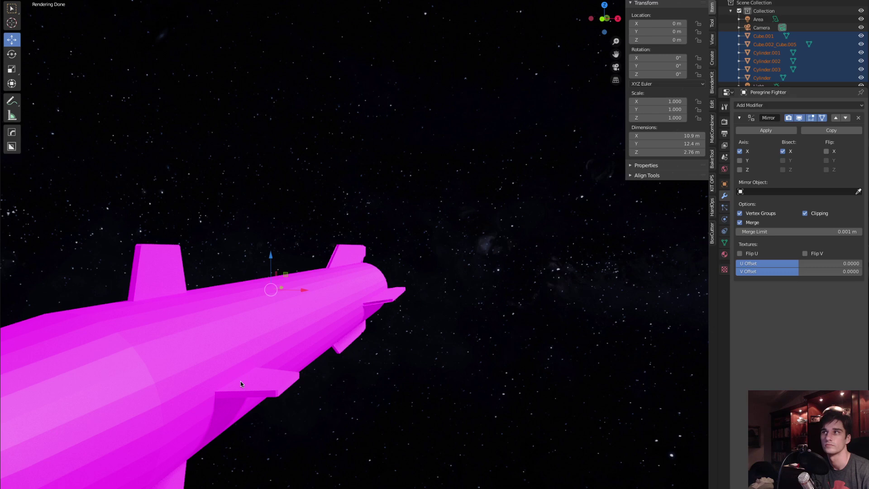
Select the hierarchy of the highlighted missile parts and inspect the nose, body and fins from several angles
right_click(766, 41)
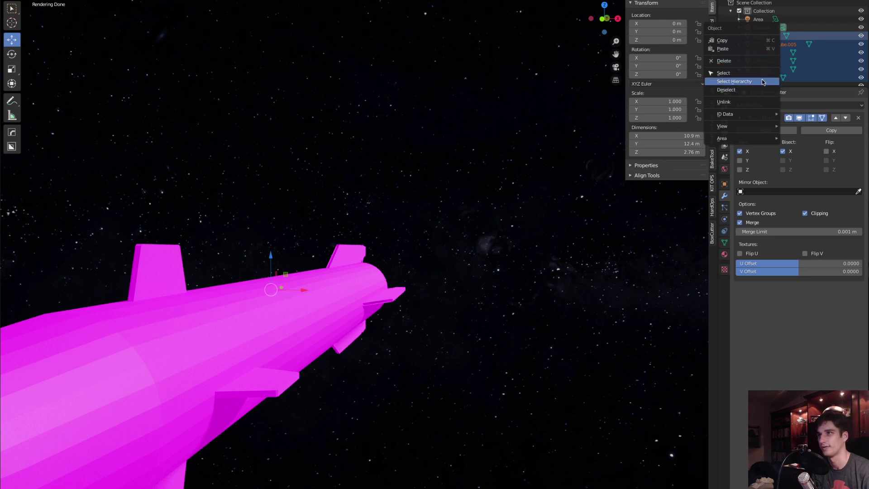
left_click(762, 82)
middle_click_drag(189, 469, 250, 442)
middle_click_drag(275, 402, 360, 373)
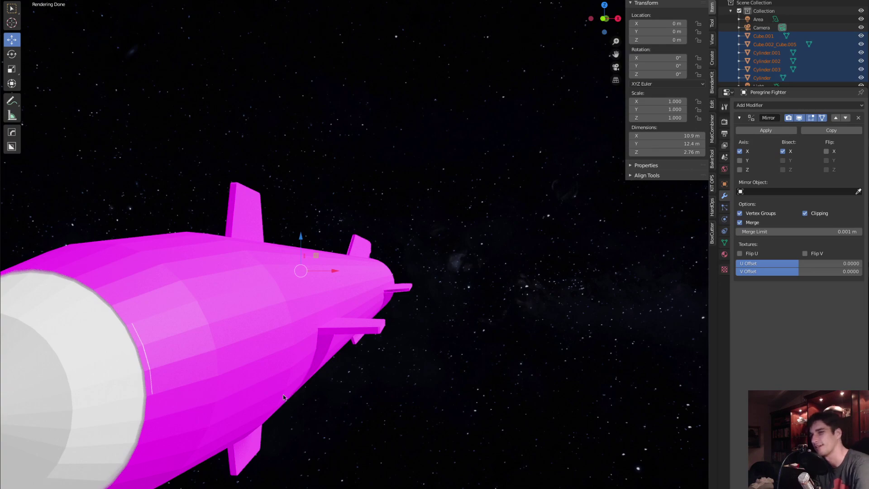
middle_click_drag(283, 397, 304, 403)
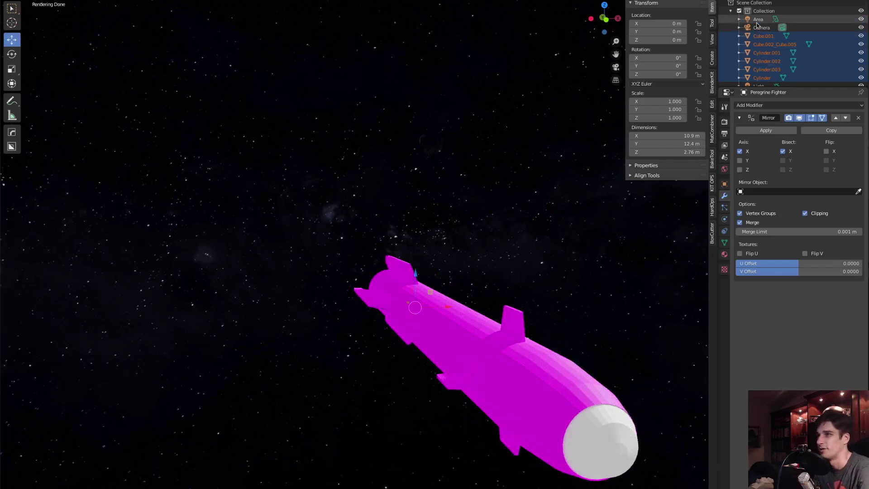
Try raising the missile's nose cap, Cylinder.001, by 2 m along Z, and undo the move
left_click(765, 52)
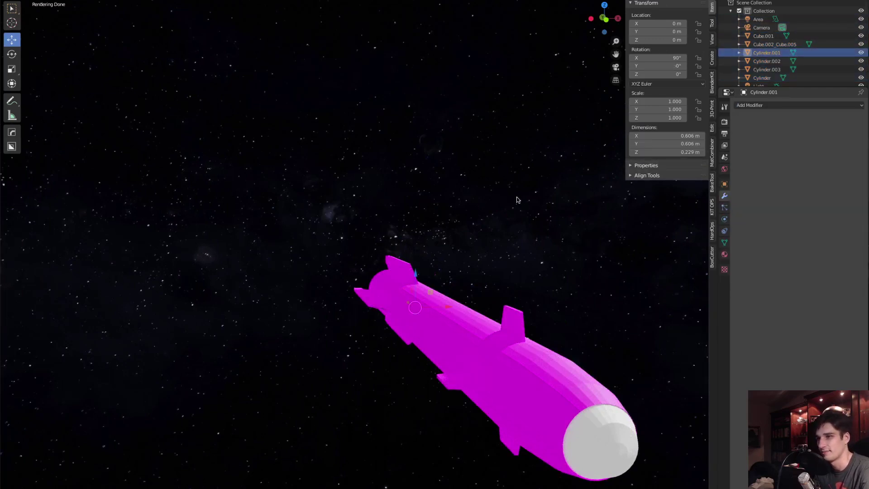
scroll(517, 199, "down", 2)
middle_click_drag(461, 270, 391, 325)
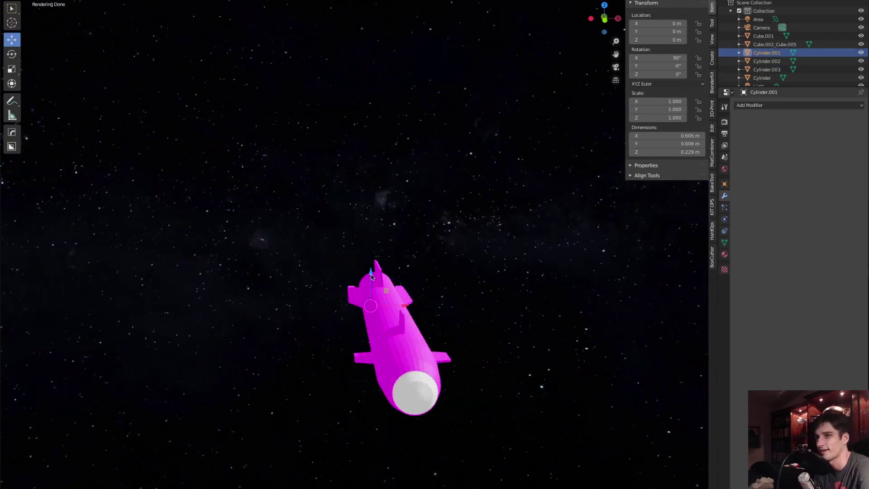
mouse_move(371, 277)
left_mouse_down()
mouse_move(368, 210)
mouse_move(398, 175)
left_mouse_up()
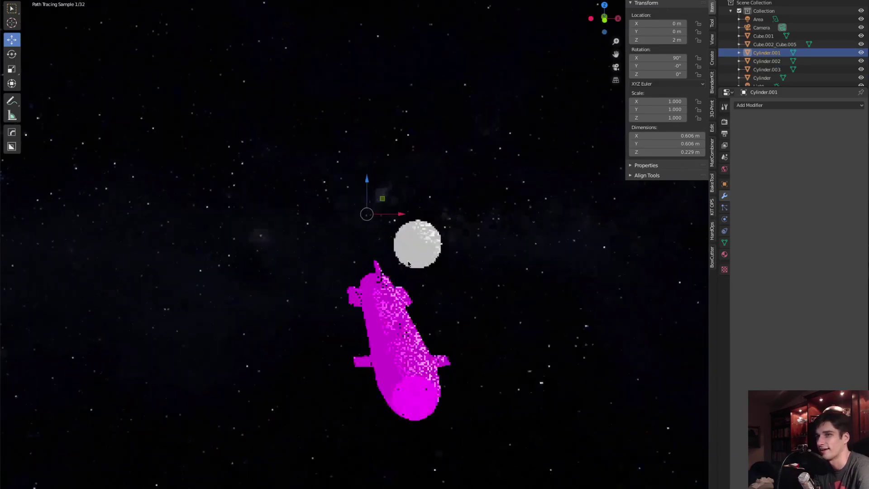
middle_click_drag(408, 264, 383, 263)
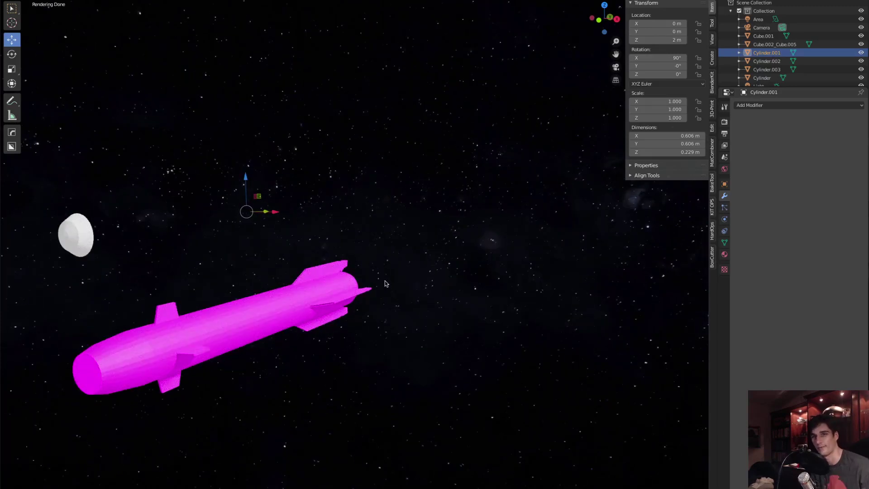
key("ctrl+z")
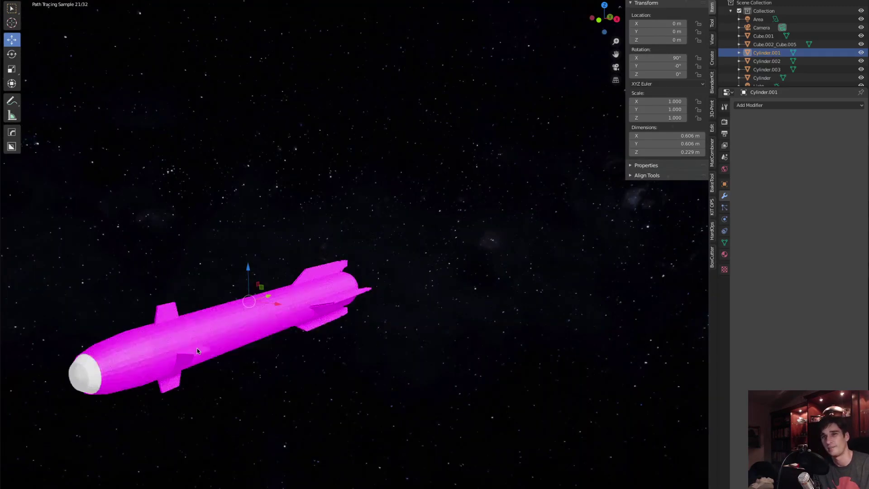
Try raising the missile's tail fins, Cube.002_Cube.005, by 2 m along Z, and return them to the body
left_click(180, 357)
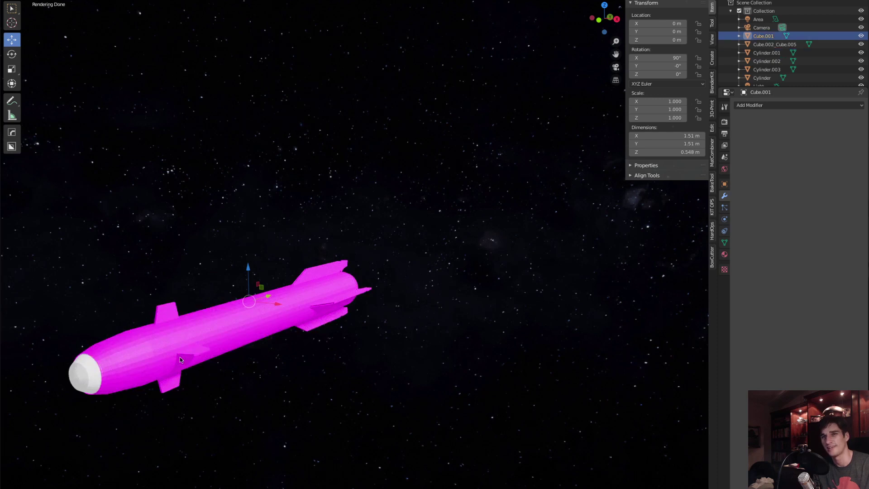
middle_click_drag(283, 205, 289, 207)
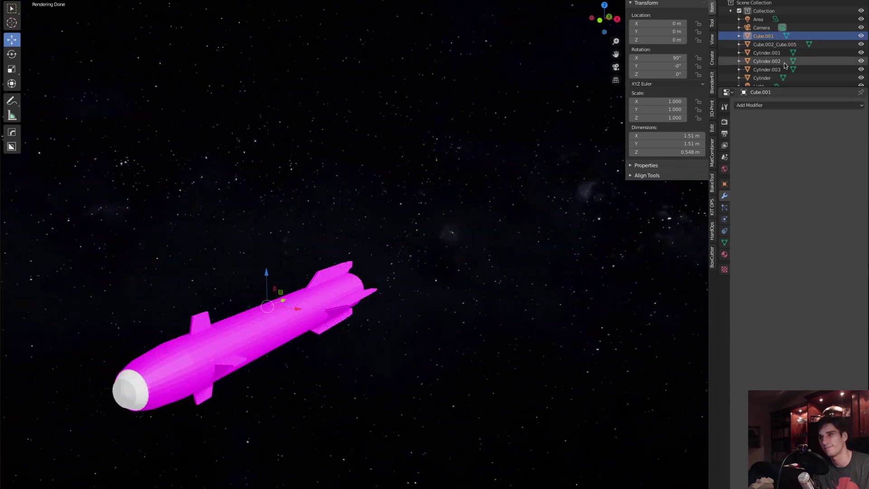
left_click(773, 44)
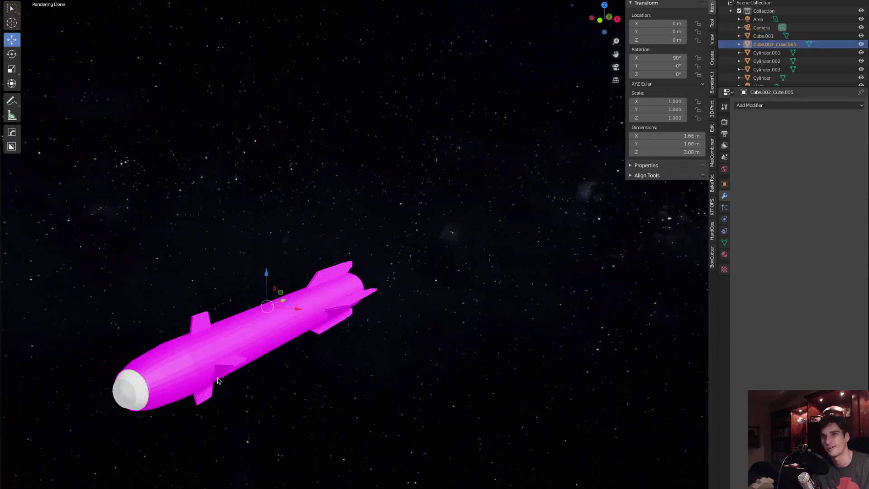
left_click_drag(272, 274, 254, 189)
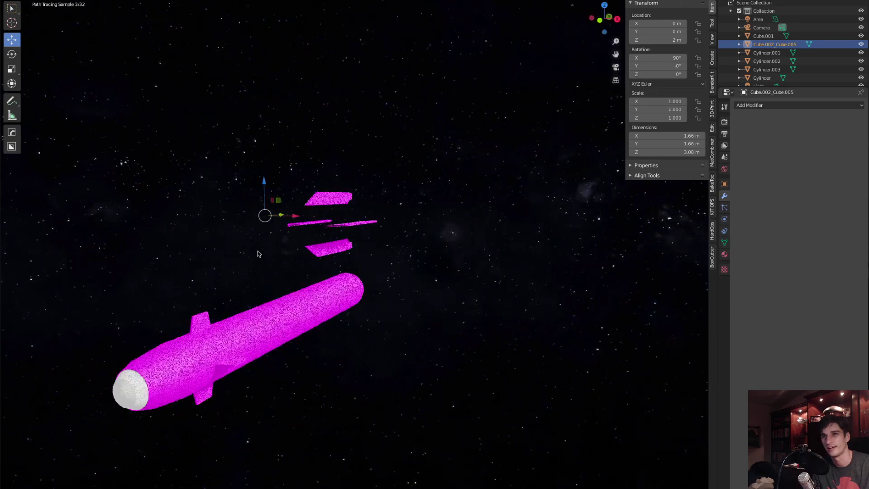
middle_click_drag(254, 190, 256, 341)
scroll(254, 342, "up", 8)
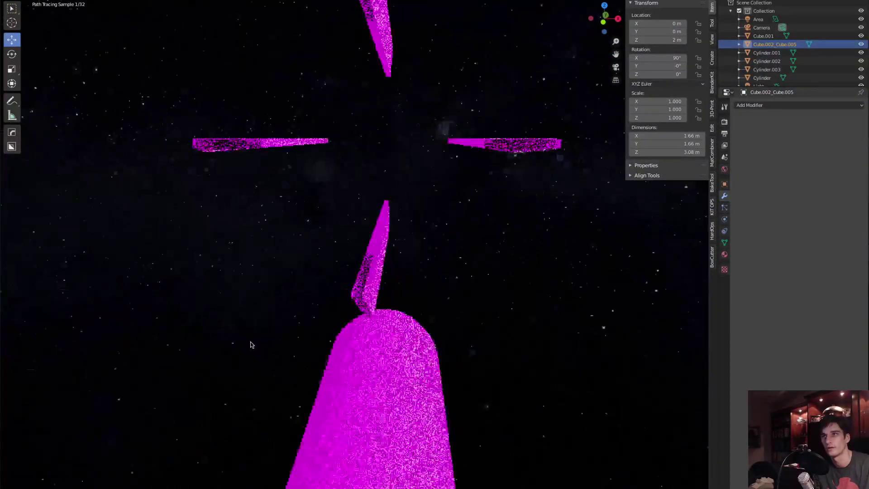
mouse_move(252, 345)
middle_mouse_down()
mouse_move(283, 354)
mouse_move(264, 353)
mouse_move(368, 355)
middle_mouse_up()
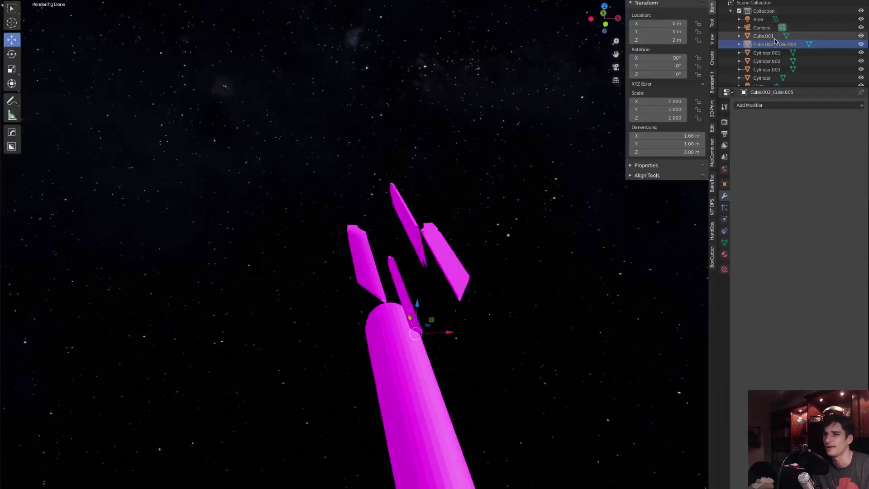
key("alt+g")
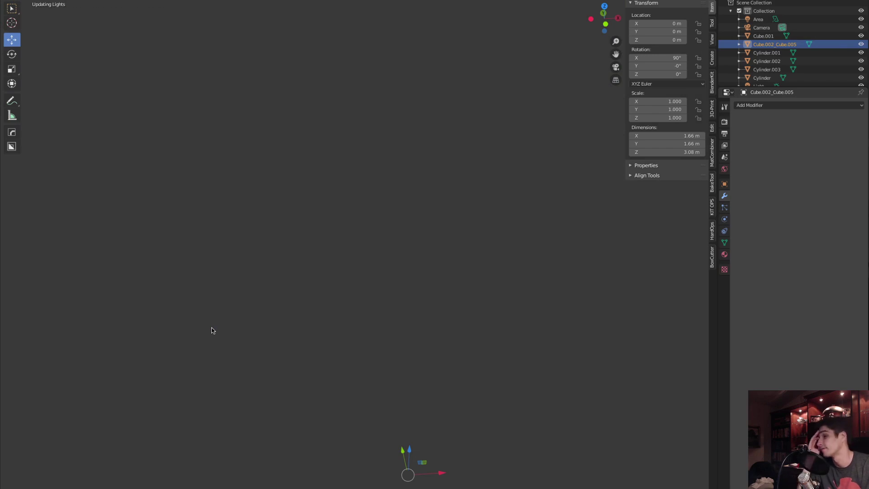
key("ctrl+z")
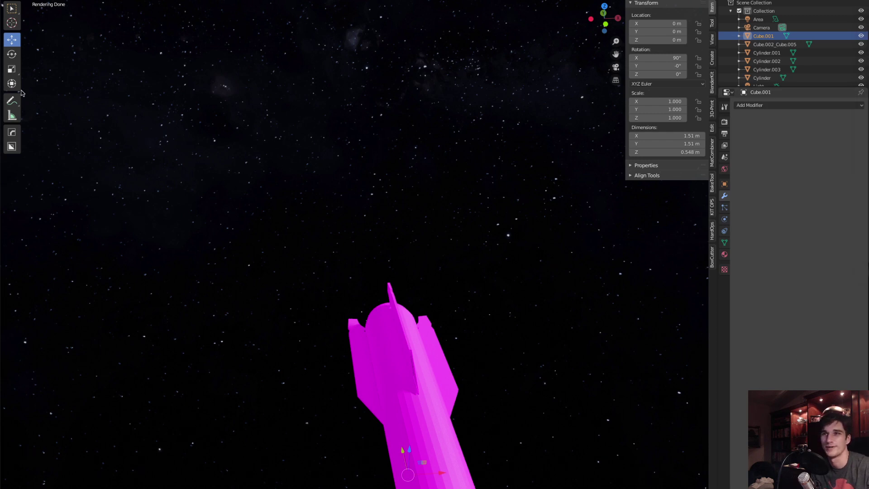
Delete all imported missile parts, from Cube.001 through Cylinder, from the scene
left_click(773, 60, "shift")
left_click(765, 78, "shift")
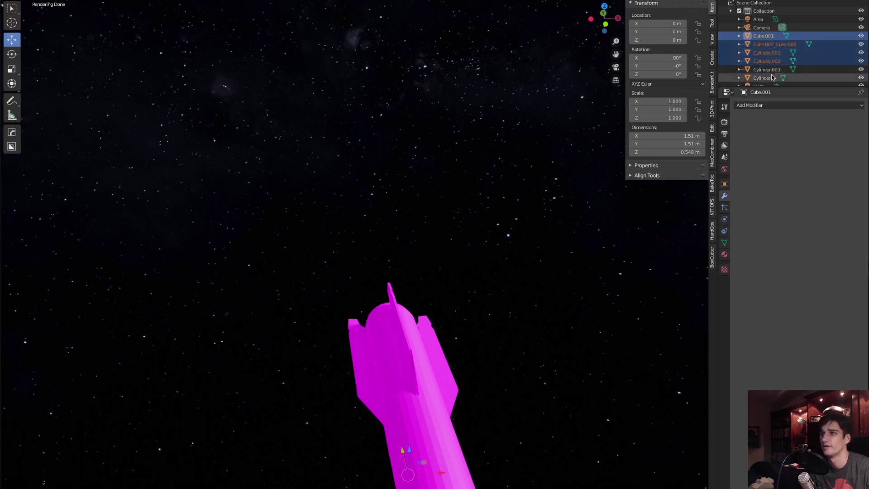
scroll(765, 59, "down", 1)
right_click(759, 40)
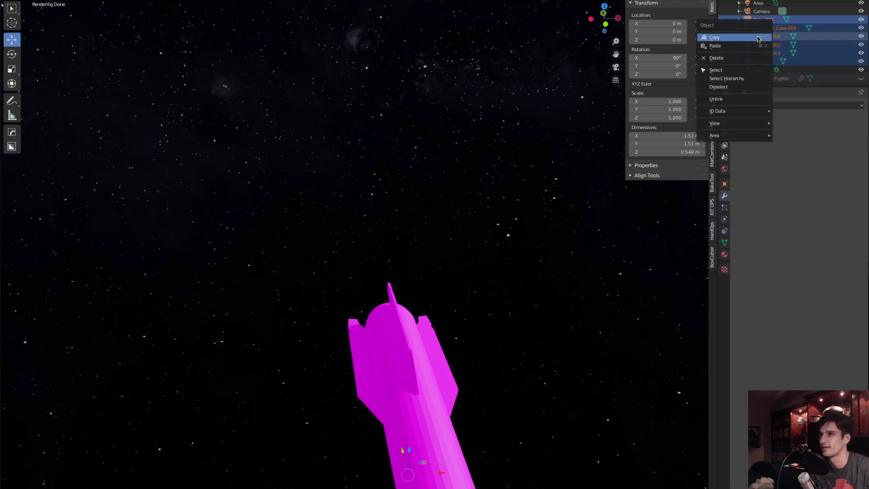
left_click(745, 60)
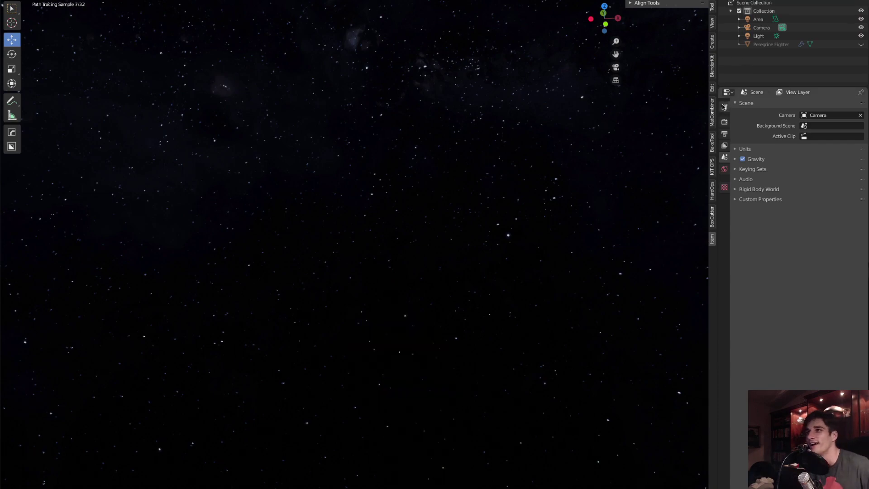
Unhide the Peregrine Fighter and view it from the front and side
scroll(797, 45, "up", 2)
left_click(859, 44)
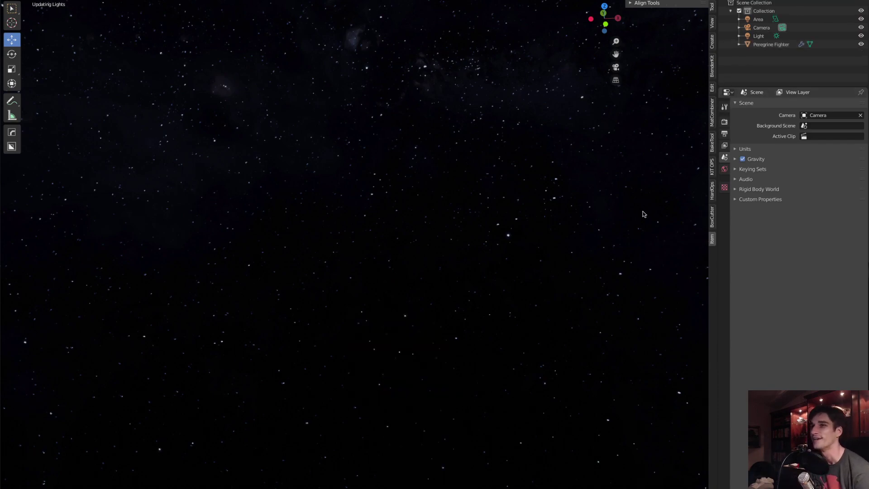
middle_click_drag(363, 300, 331, 282)
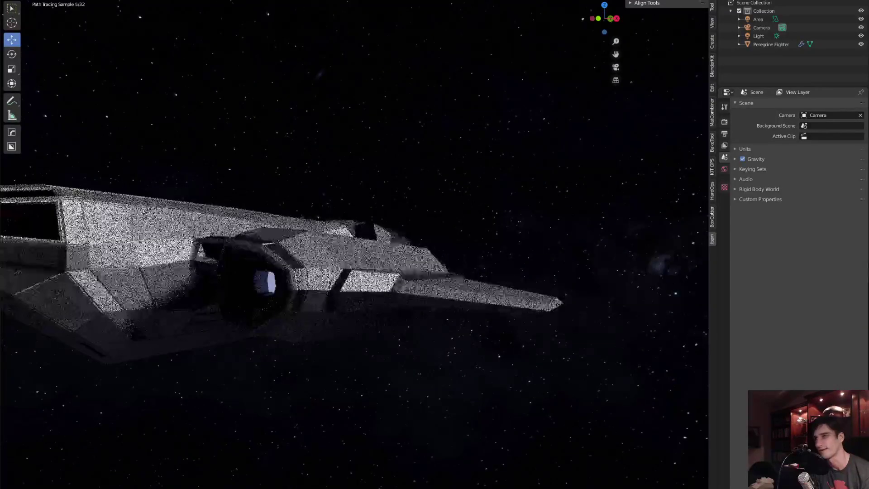
key("KP_1")
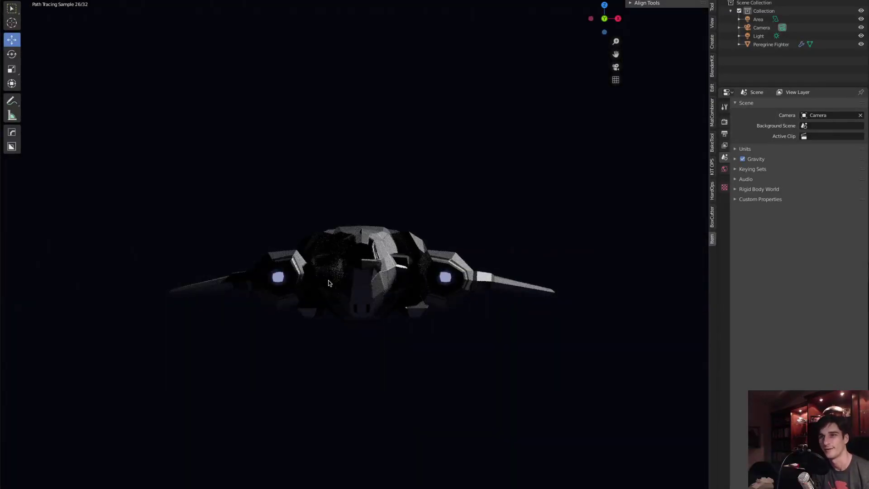
scroll(329, 283, "up", 2)
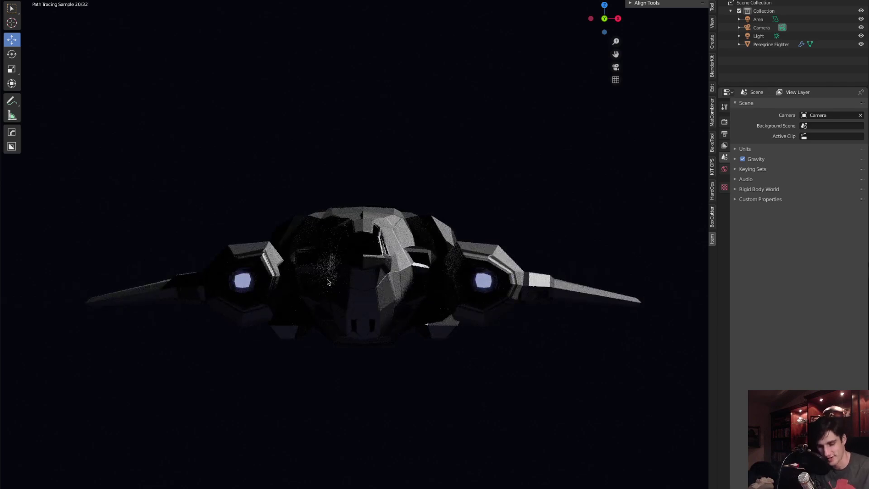
middle_click_drag(214, 283, 235, 288)
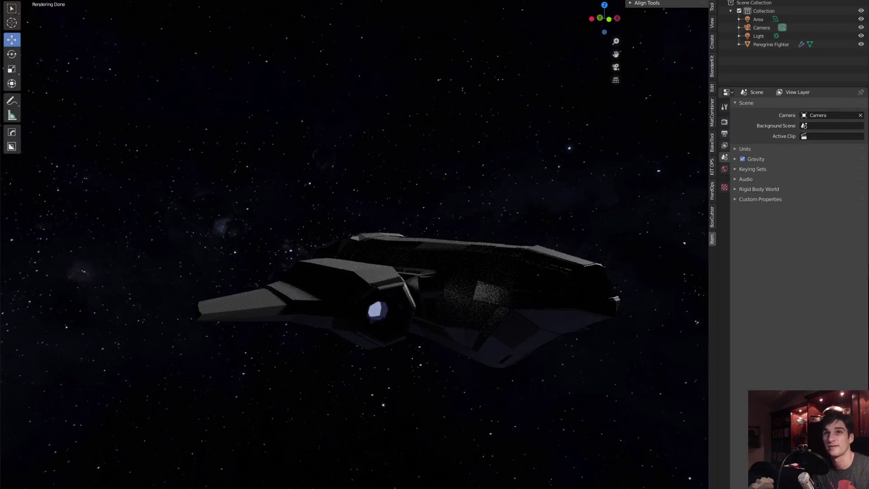
Open the recent file Ascendancy_capitol.blend
key("F4")
mouse_move(48, 7)
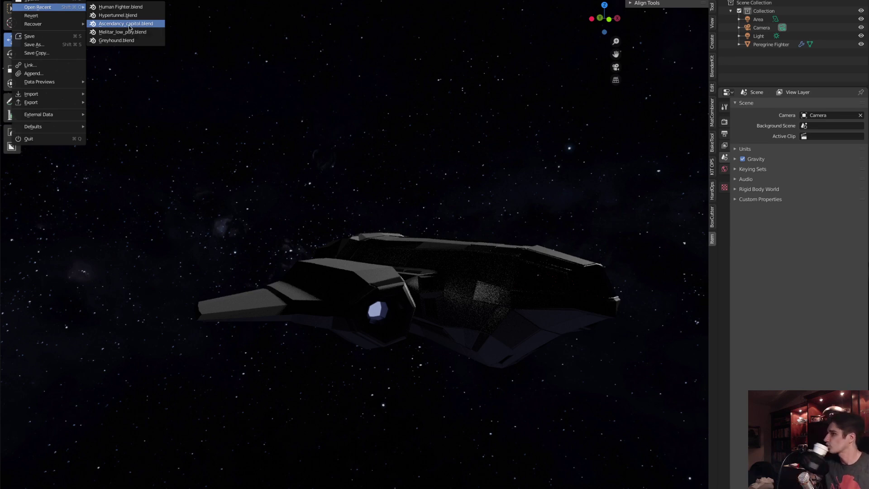
left_click(129, 26)
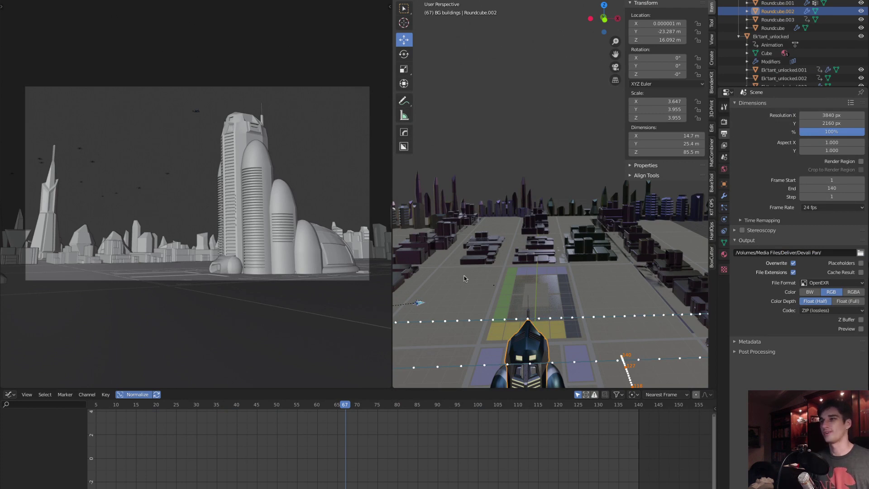
Examine the capitol city's central tower and its surroundings from the front, below and side
middle_click_drag(463, 276, 457, 34, "shift")
middle_click_drag(458, 0, 456, 19, "shift")
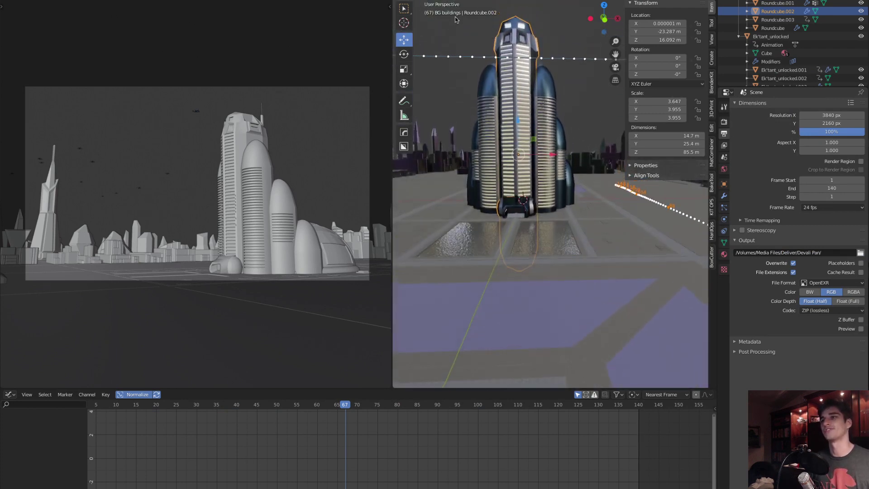
middle_click_drag(531, 143, 511, 127)
left_click(458, 38)
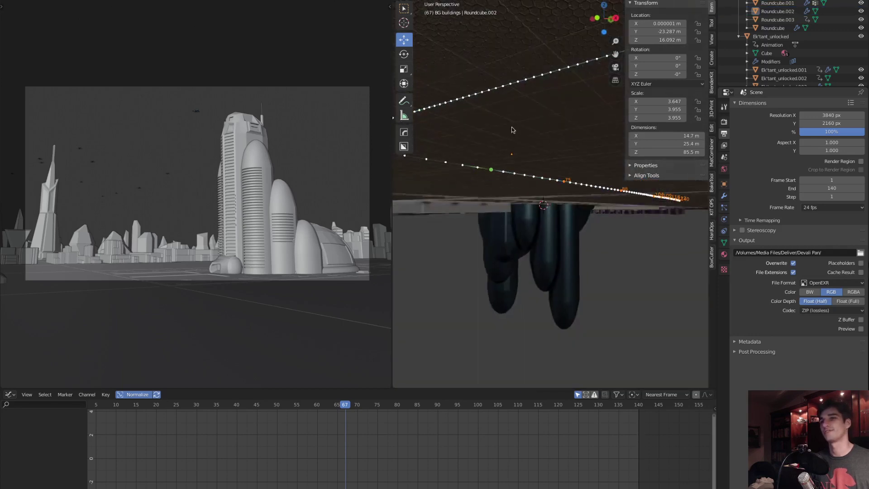
middle_click_drag(428, 174, 420, 311)
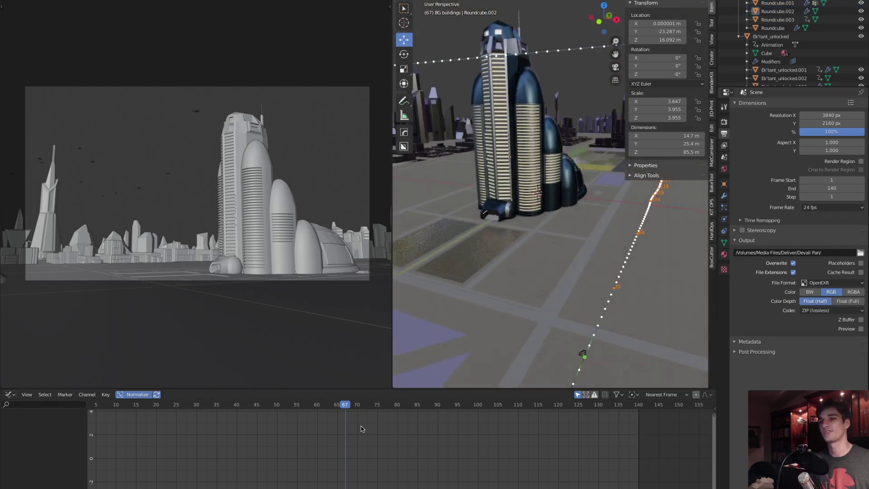
Enlarge the camera view across the workspace and scrub the city shot's animation to frame 28
left_click_drag(341, 404, 77, 405)
left_click_drag(682, 407, 324, 407)
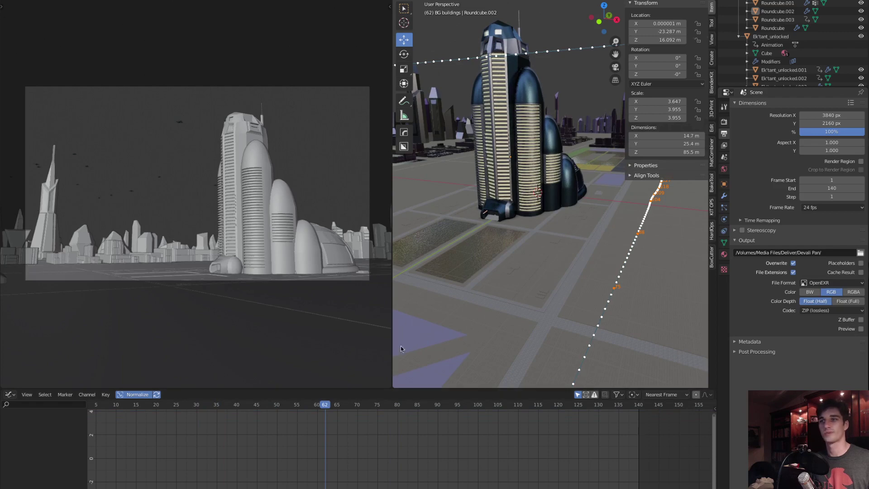
left_click_drag(392, 353, 704, 353)
scroll(340, 297, "up", 4)
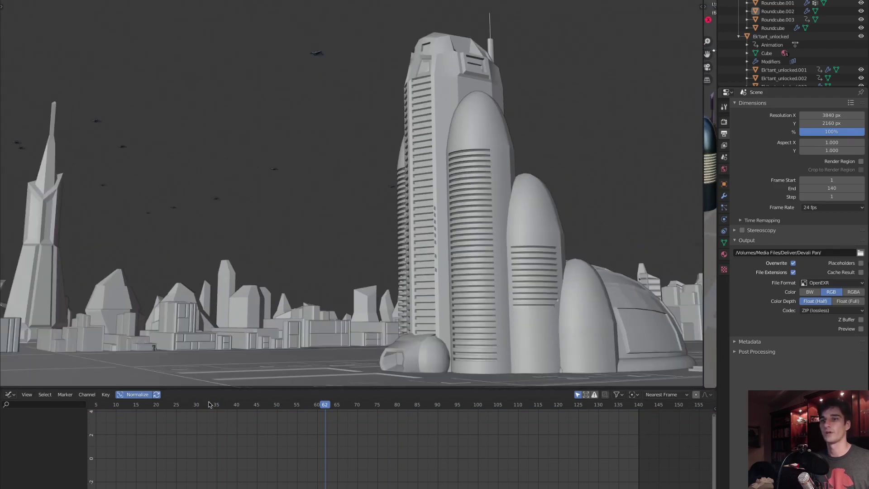
key("shift+Left")
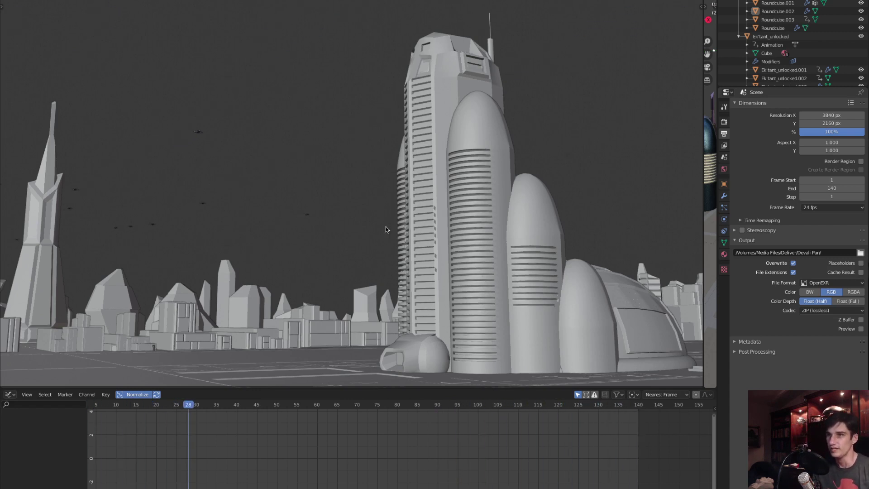
Make Camera.002 the active camera and scrub through its shot
scroll(807, 54, "up", 10)
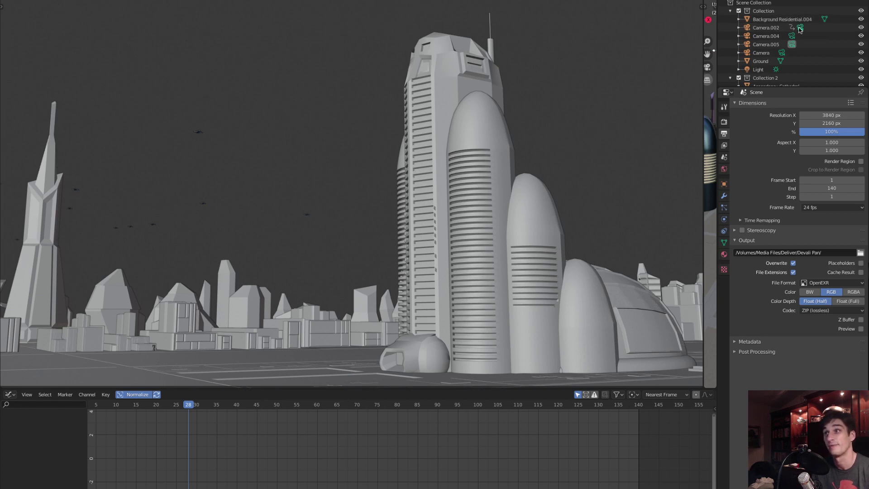
left_click(800, 28)
scroll(289, 319, "down", 2)
scroll(290, 319, "up", 1)
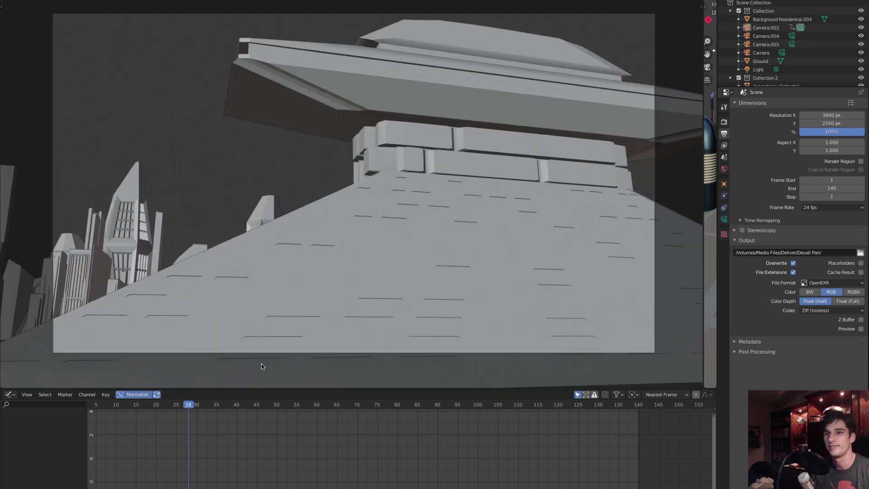
left_click_drag(194, 407, 563, 411)
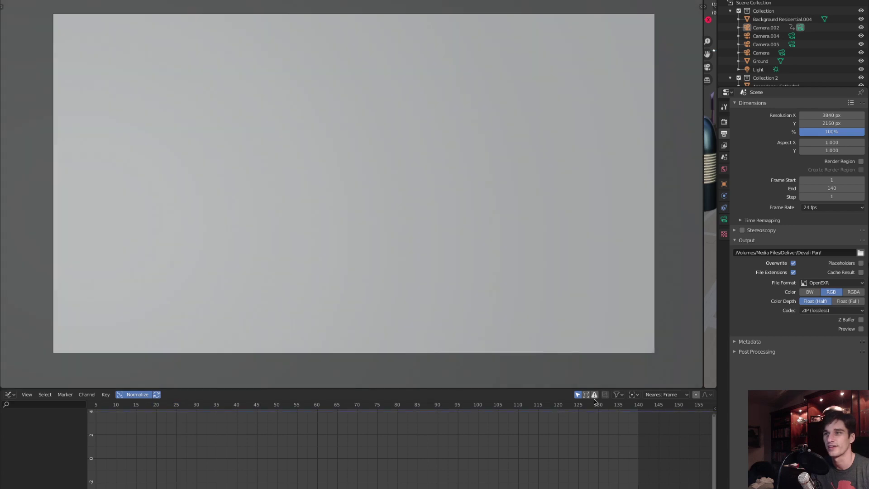
Play the Camera.002 shot, stop it at frame 67 and switch the viewport to Rendered shading
key("space")
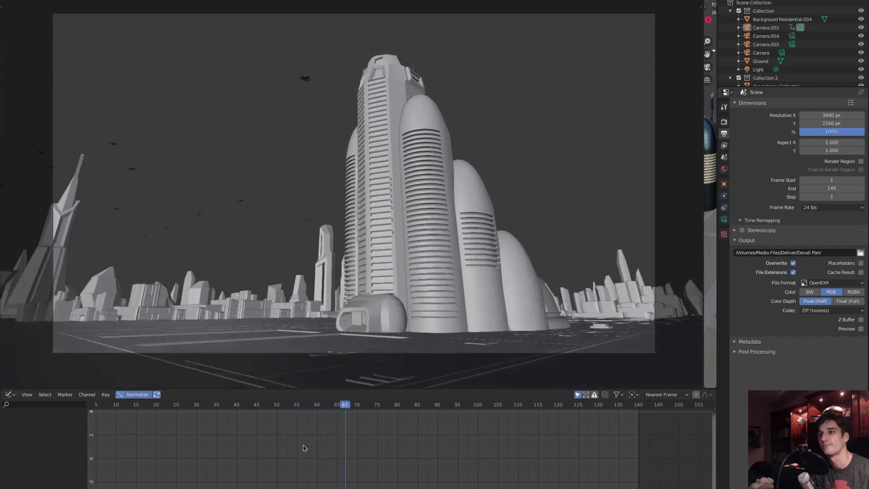
left_click_drag(385, 404, 345, 383)
key("z")
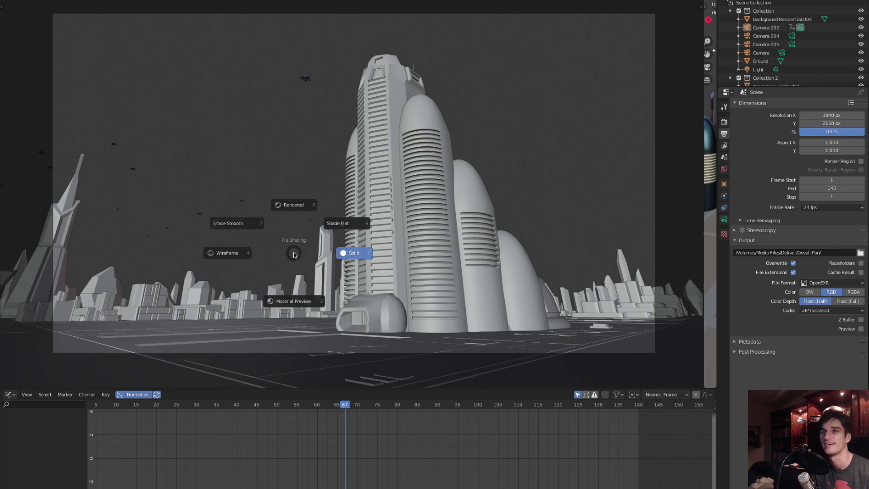
left_click(297, 210)
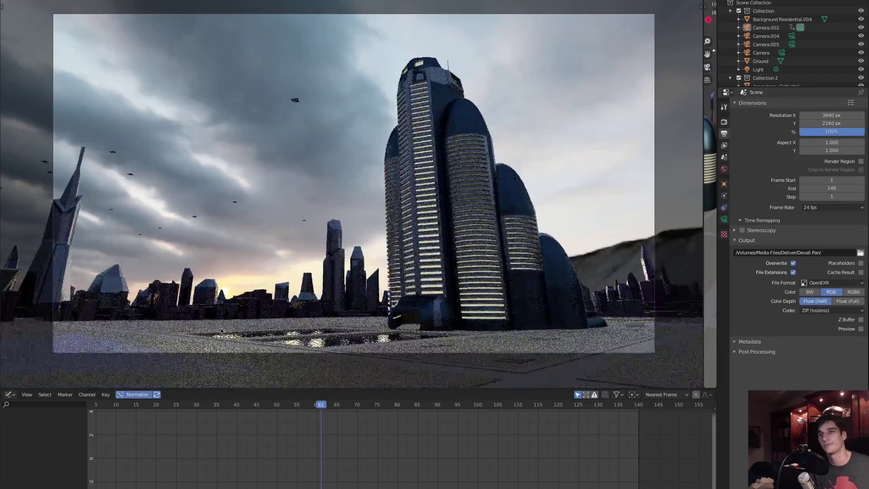
Examine the rendered central tower and surrounding city from the front, the far side and above
scroll(223, 334, "up", 2)
middle_click_drag(223, 334, 301, 344)
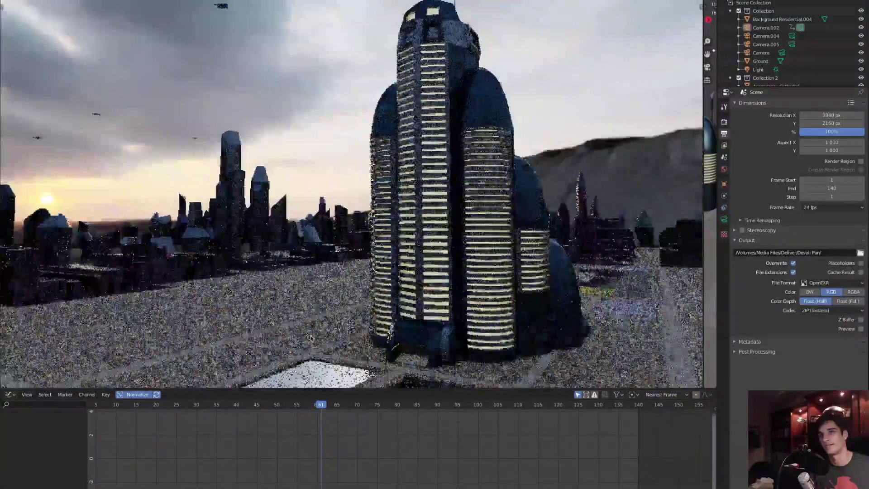
scroll(300, 343, "down", 3)
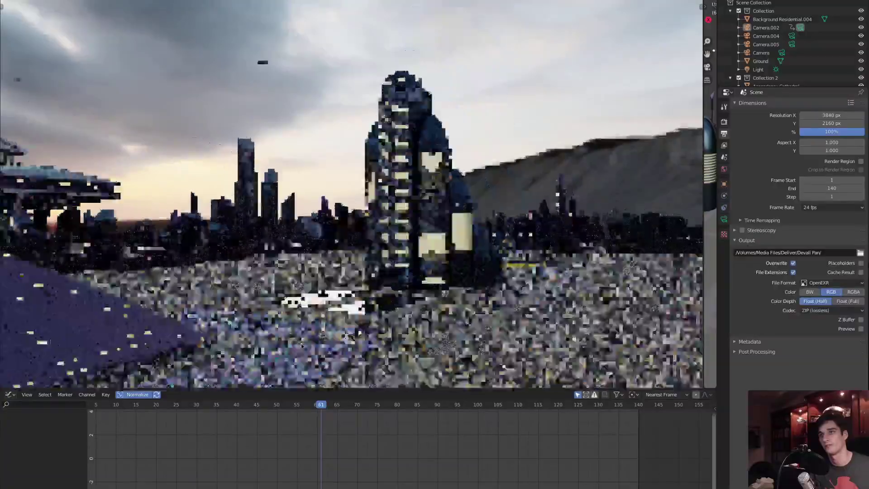
scroll(300, 344, "up", 2)
scroll(301, 343, "down", 2)
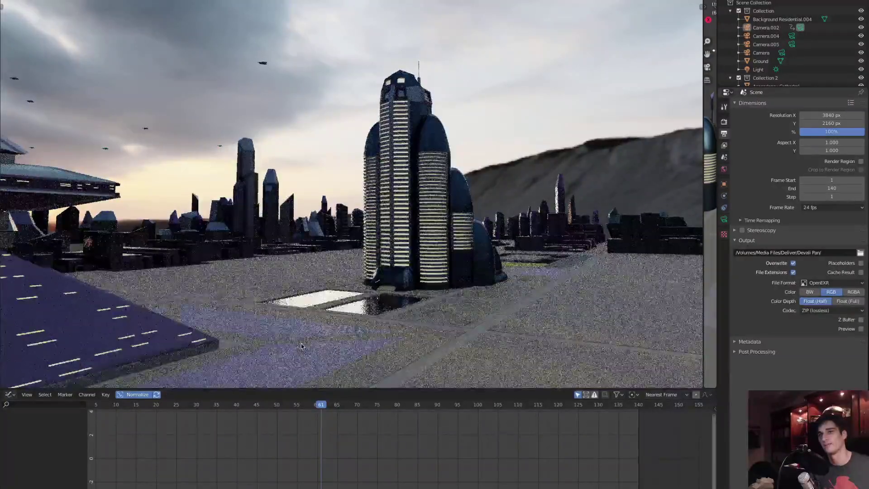
middle_click_drag(302, 345, 353, 350)
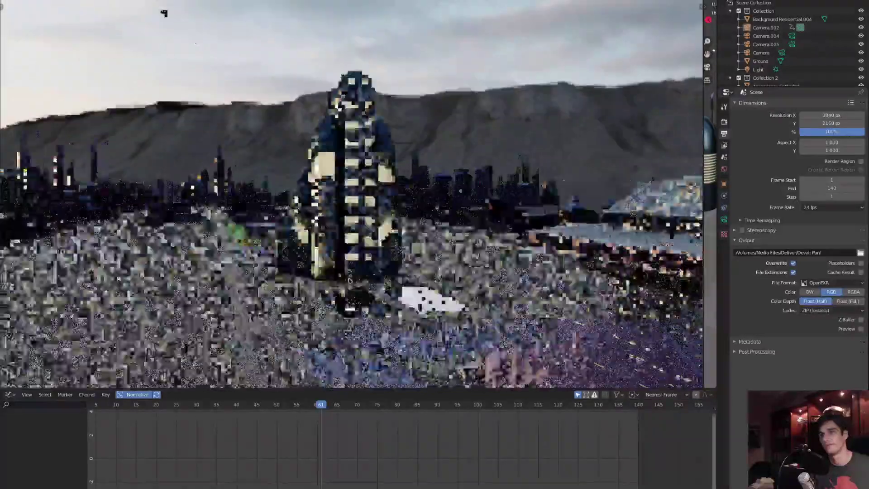
scroll(339, 292, "up", 5)
middle_click_drag(339, 292, 65, 87)
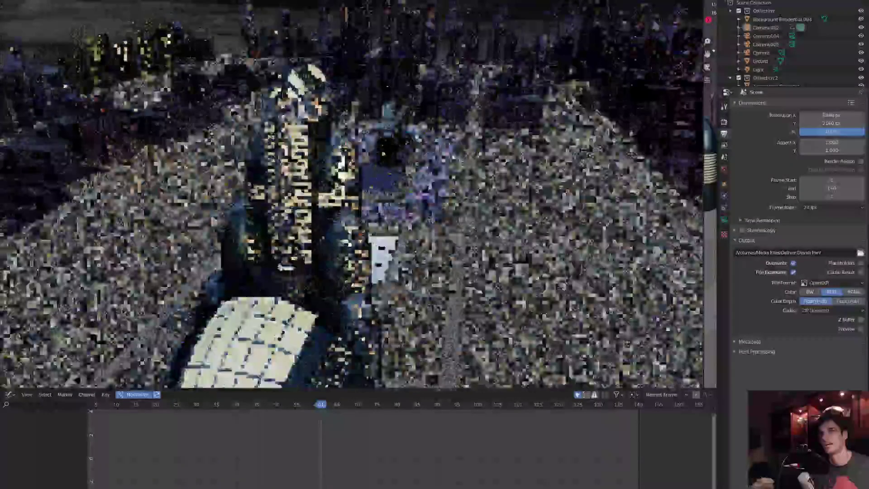
Set the Cycles render device to CPU
left_click(723, 121)
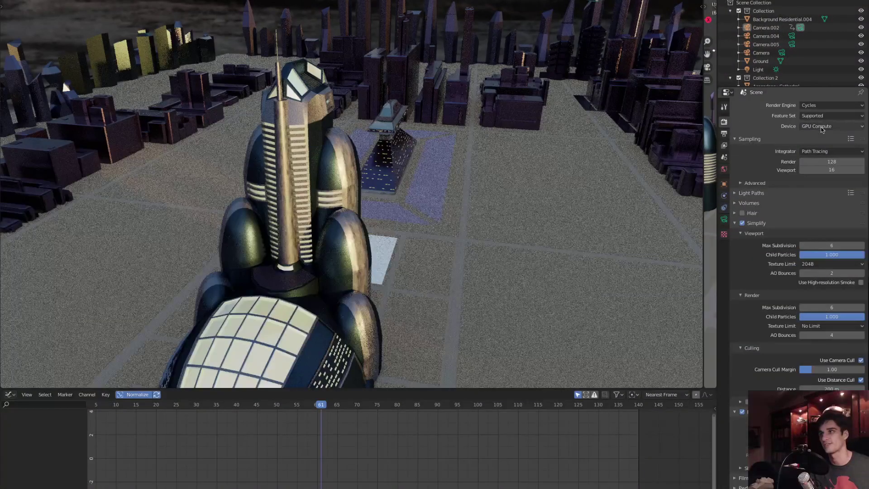
left_click(822, 130)
left_click(817, 138)
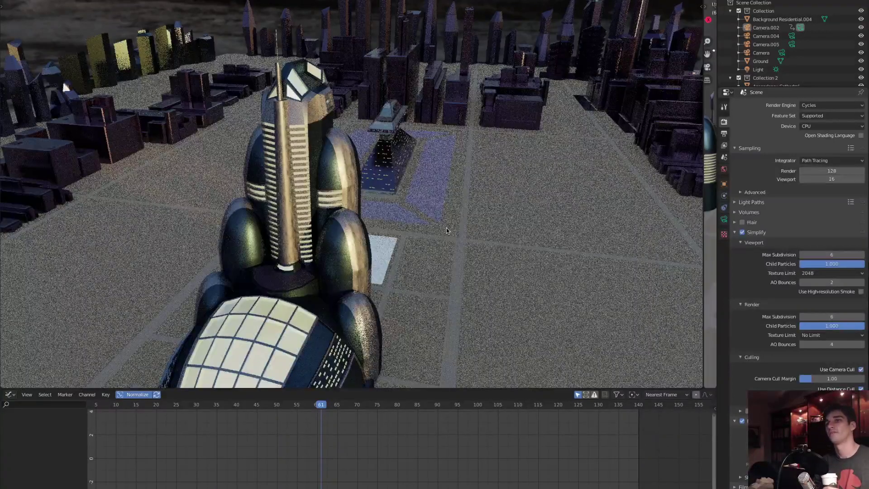
Examine the CPU-rendered city around the tower, the dome, the reflecting pools and the pyramid-based building
middle_click_drag(444, 231, 400, 279)
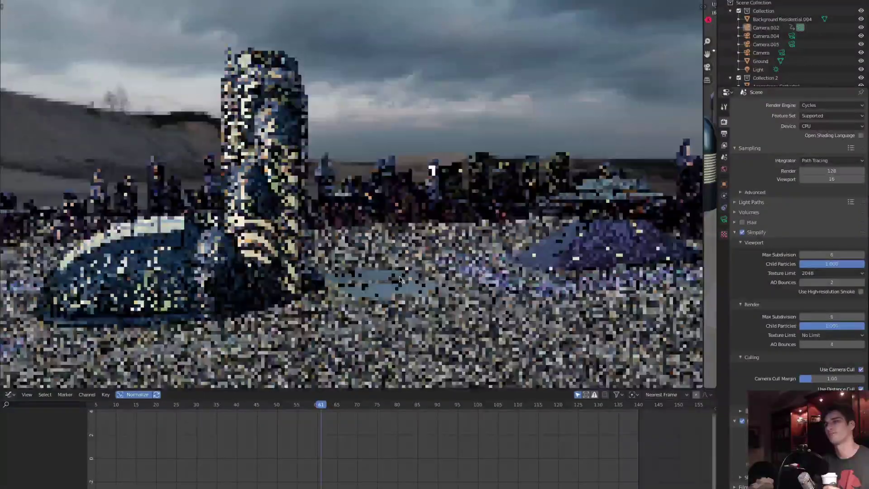
scroll(408, 282, "up", 2)
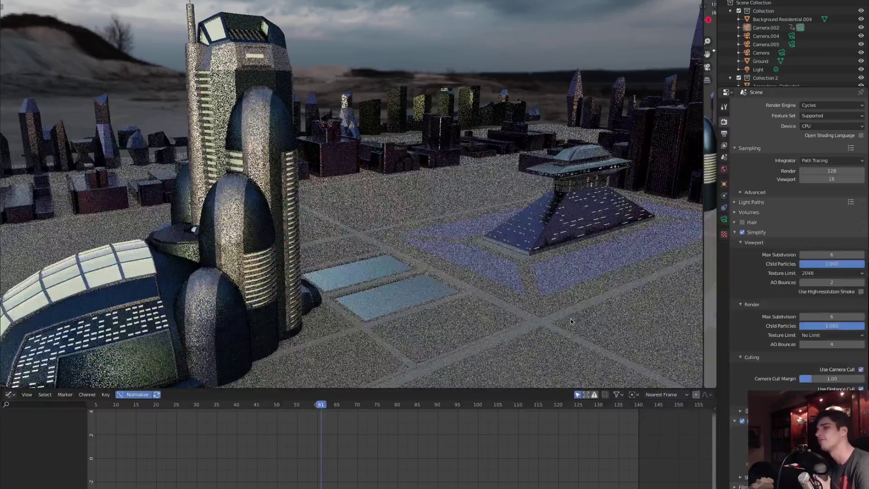
middle_click_drag(571, 321, 455, 264)
scroll(455, 265, "down", 1)
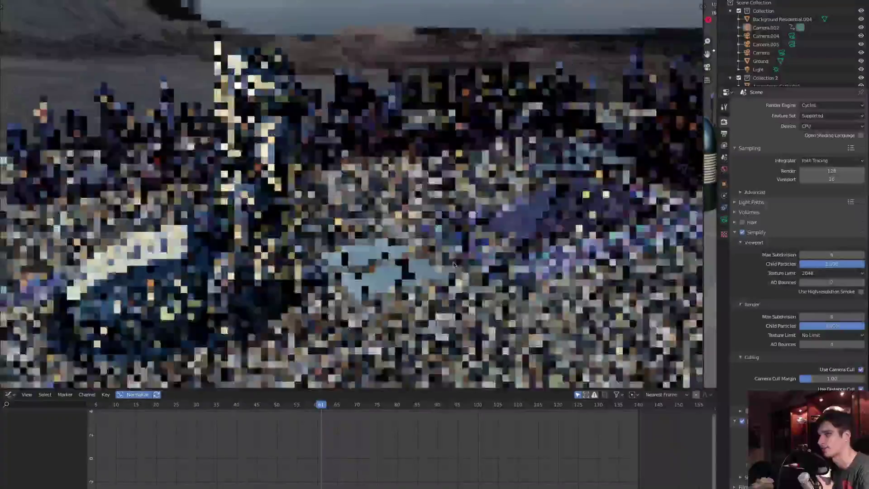
middle_click_drag(360, 284, 534, 287)
scroll(533, 288, "up", 1)
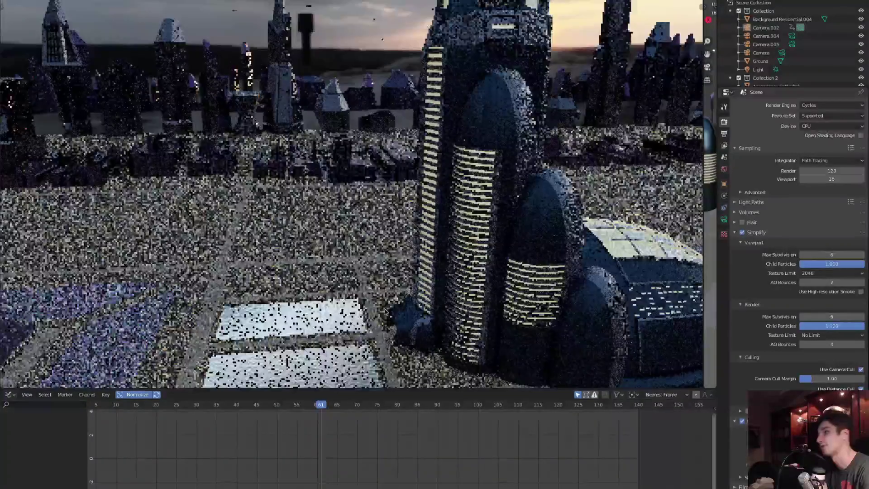
middle_click_drag(271, 293, 272, 292)
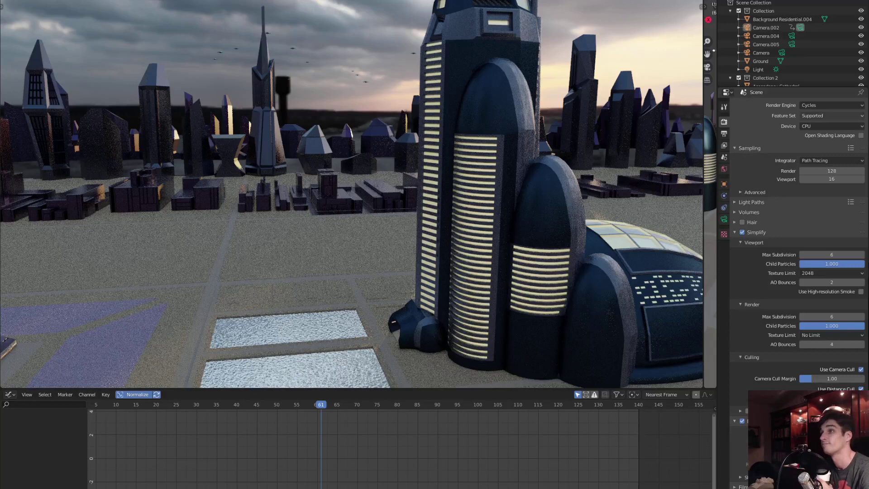
Set the Cycles render device to GPU Compute and return the viewport to the active camera's view
left_click(808, 127)
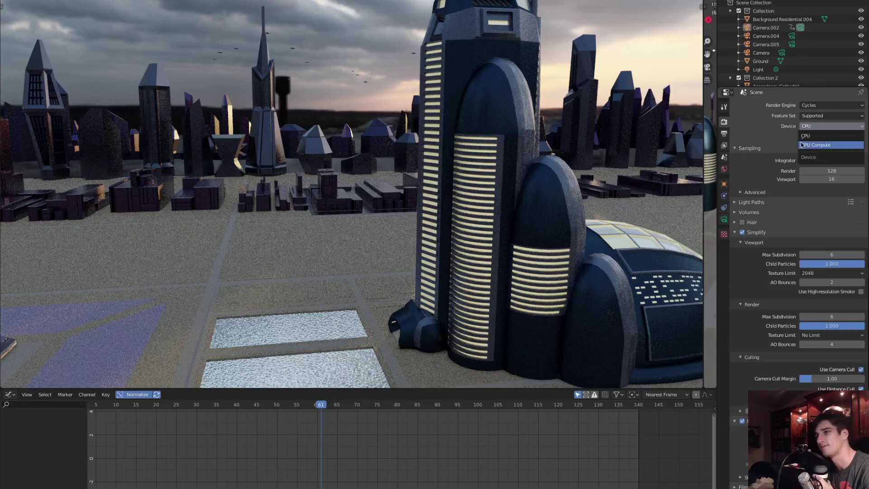
left_click(815, 144)
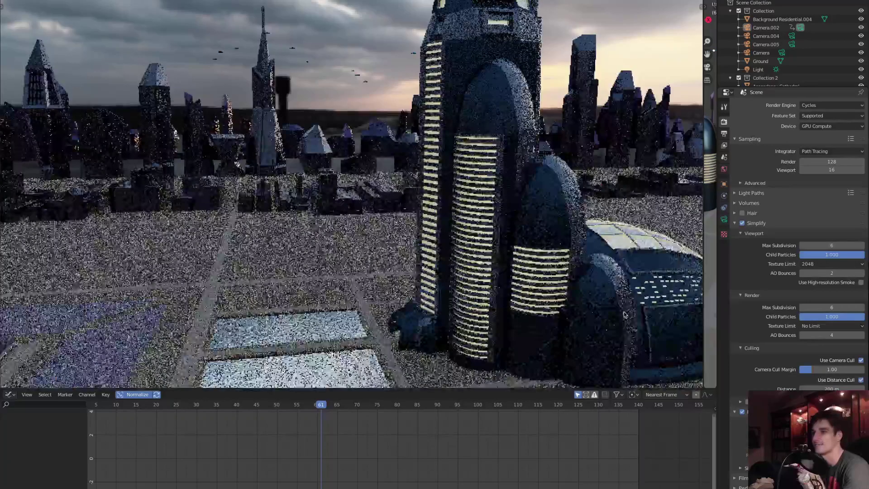
middle_click_drag(74, 251, 126, 269)
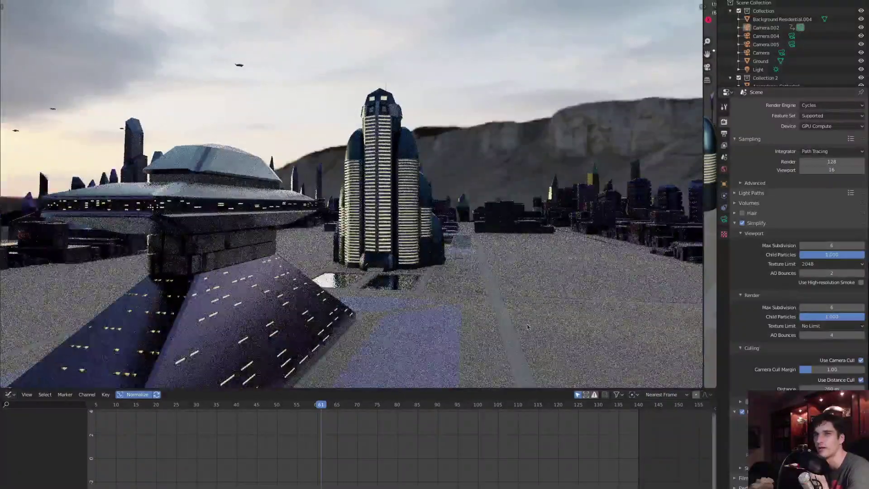
middle_click_drag(492, 323, 305, 248)
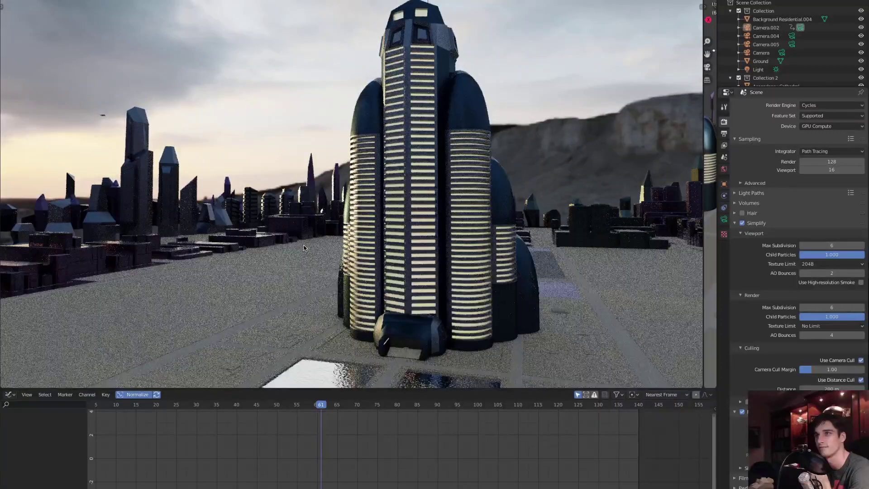
middle_click_drag(303, 247, 354, 240)
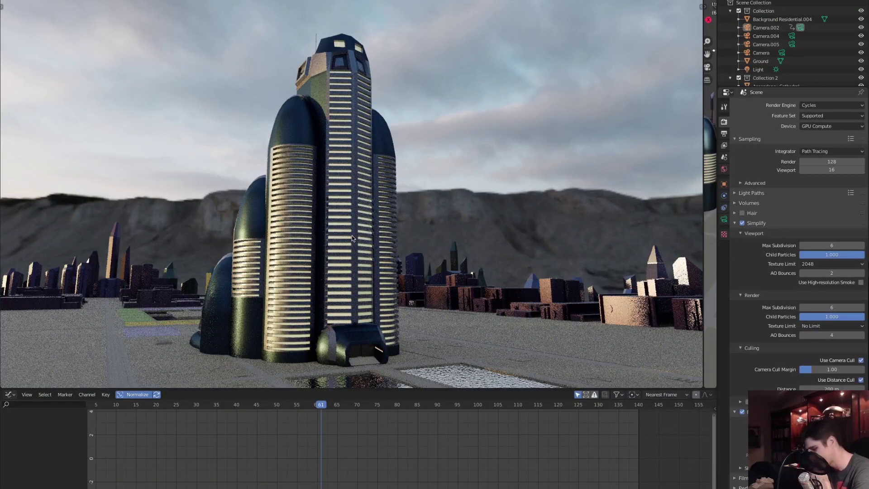
key("KP_0")
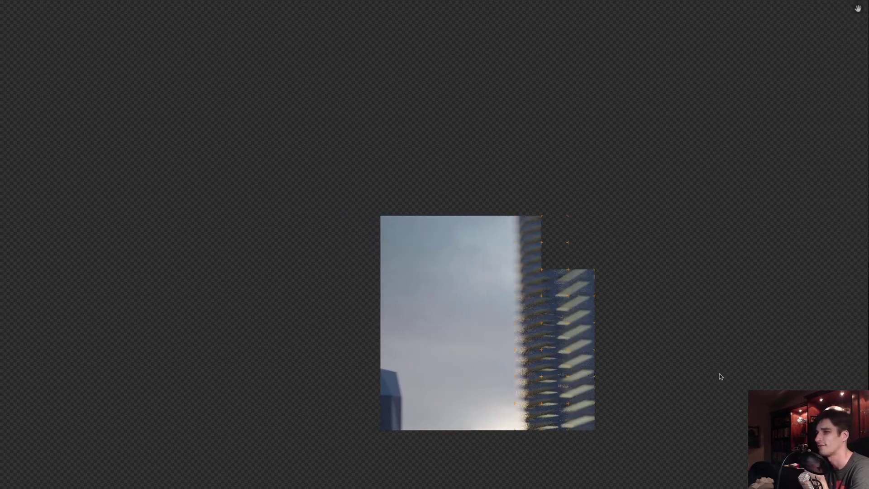
Inspect the partially rendered frame, checking the tower's lit window rows and blurred edges up close and the overall image
scroll(720, 377, "down", 2)
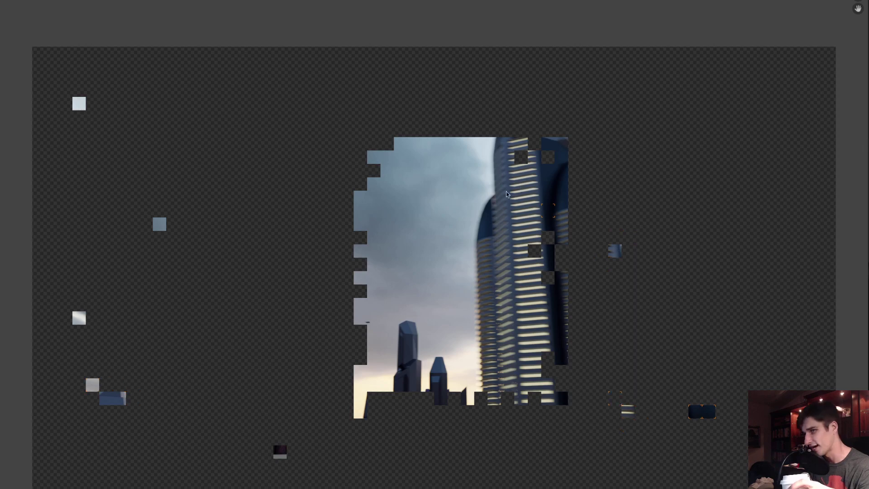
scroll(450, 225, "up", 1)
scroll(450, 225, "up", 9)
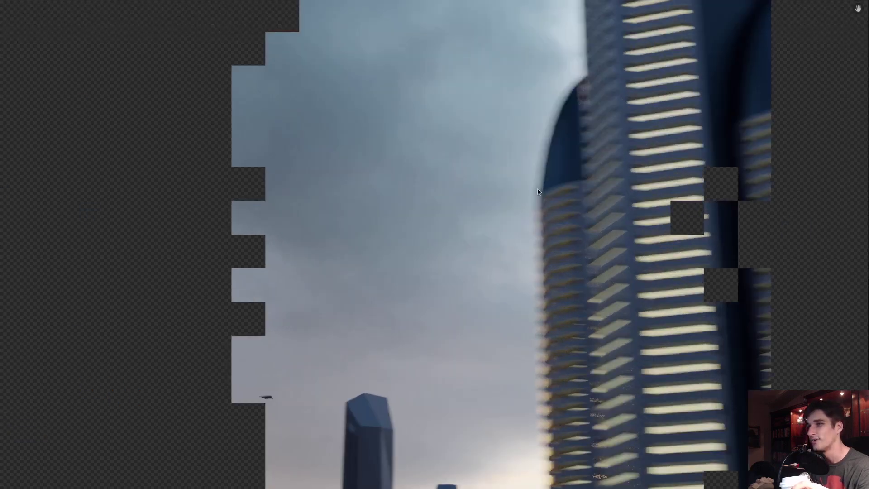
scroll(574, 196, "down", 2)
scroll(582, 198, "up", 1)
middle_click_drag(558, 197, 815, 214)
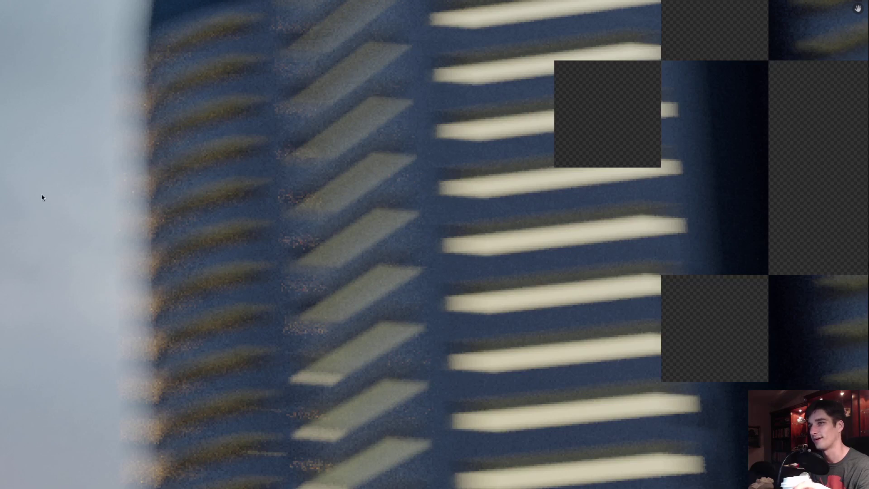
scroll(43, 197, "down", 1)
scroll(257, 253, "down", 1)
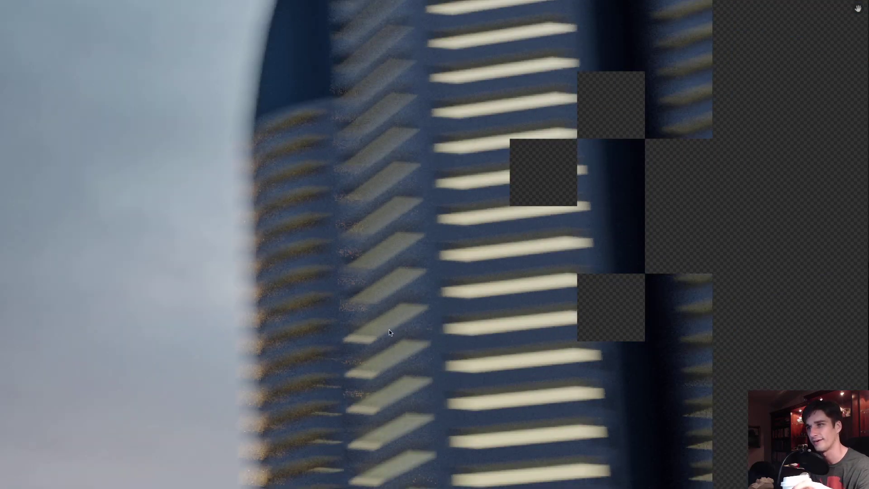
scroll(389, 333, "down", 5)
scroll(390, 332, "down", 2)
middle_click_drag(294, 335, 394, 357)
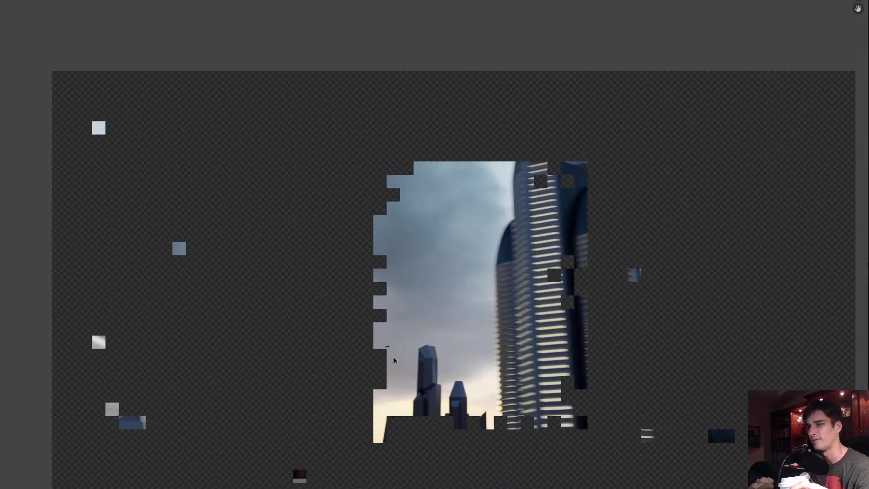
scroll(394, 360, "up", 1)
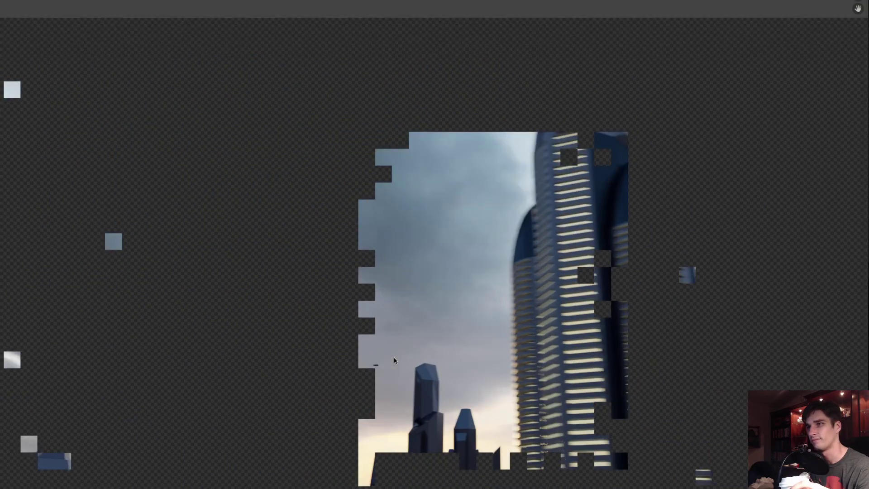
Try to render frame 61 with Cycles on GPU Compute
scroll(394, 360, "down", 1)
middle_click_drag(494, 361, 460, 351)
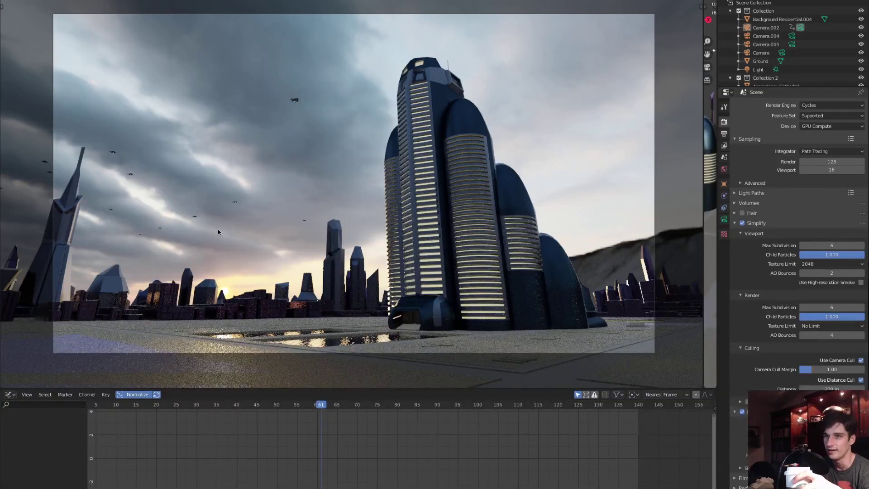
key("F12")
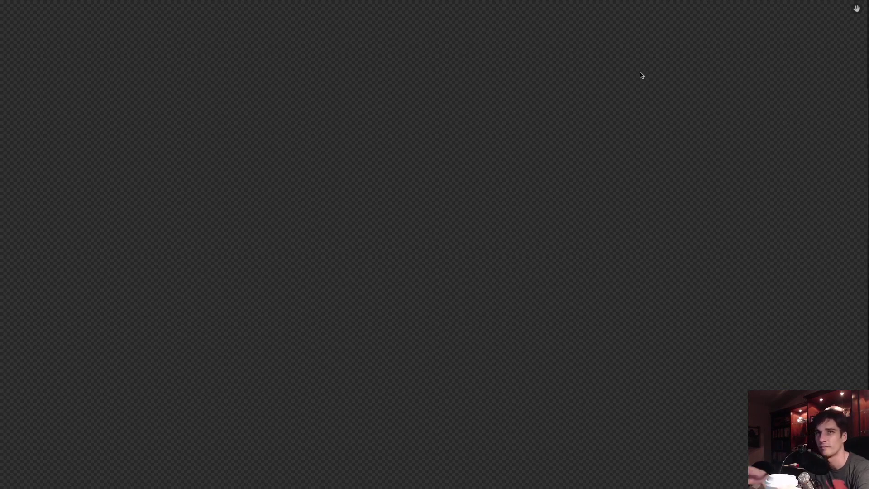
scroll(589, 84, "down", 2)
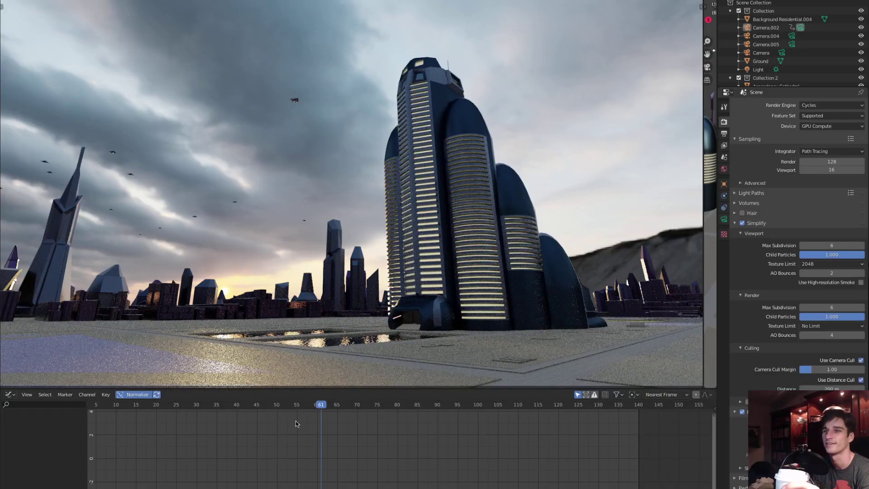
Set the Cycles render device to CPU and render frame 60
left_click_drag(320, 407, 316, 407)
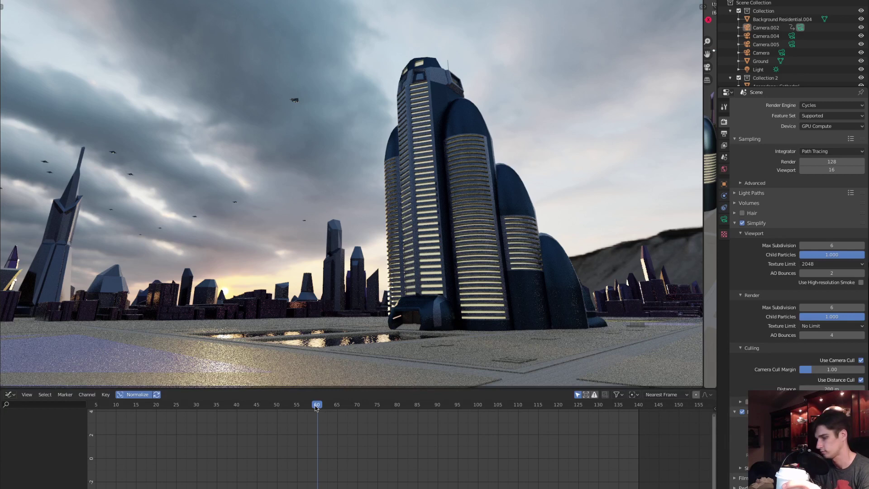
key("KP_0")
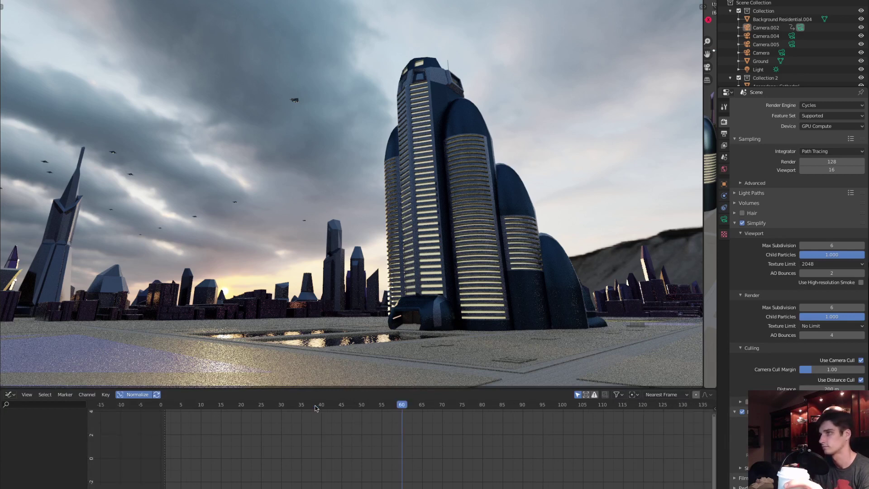
left_click(807, 127)
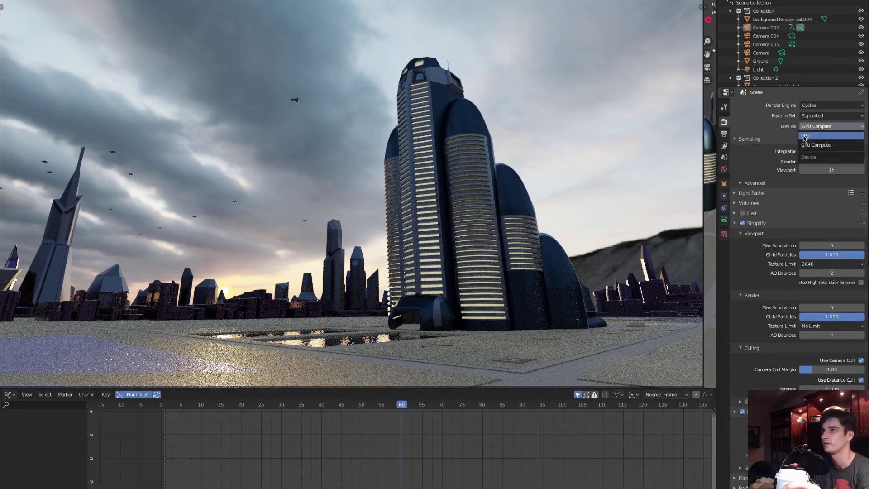
left_click(805, 136)
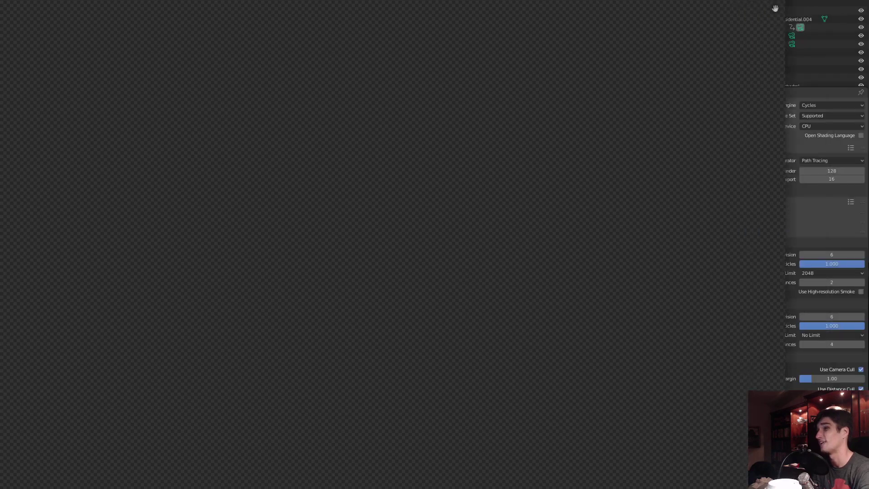
scroll(362, 268, "down", 4)
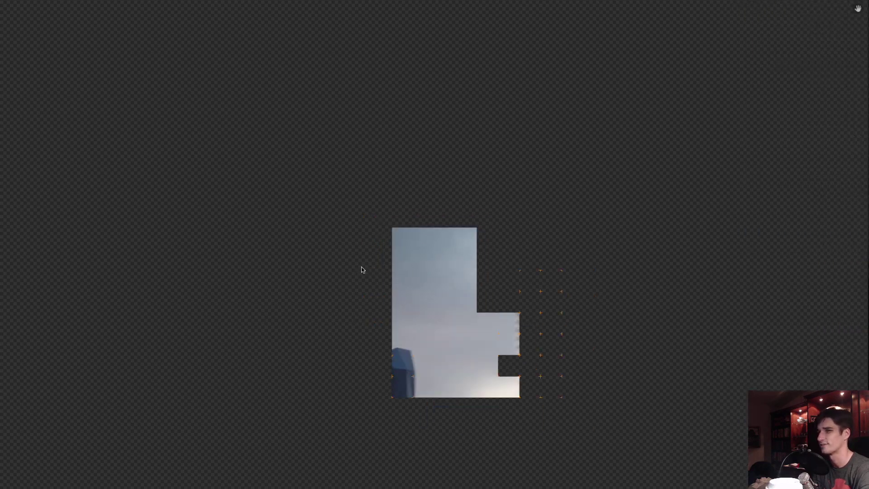
Examine the render in progress up close, checking noise and motion blur on the main tower's lit windows and edges
scroll(362, 269, "up", 1)
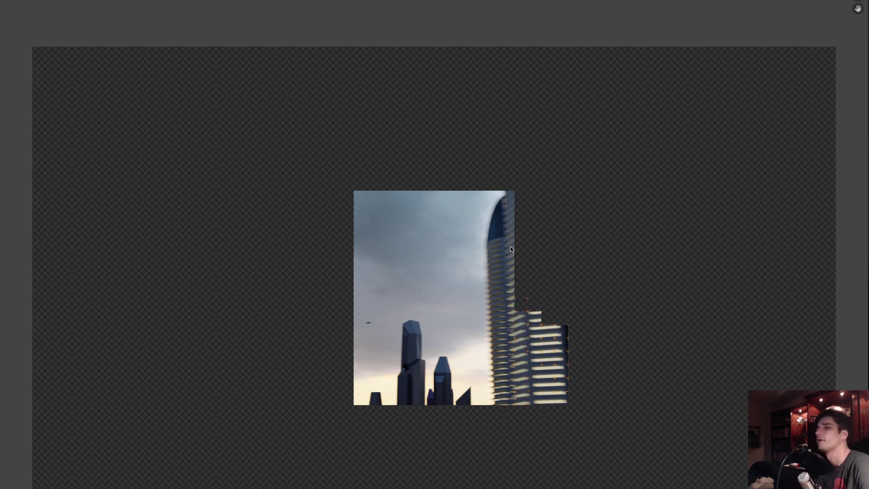
scroll(512, 250, "up", 1)
scroll(511, 250, "down", 1)
scroll(511, 250, "up", 1)
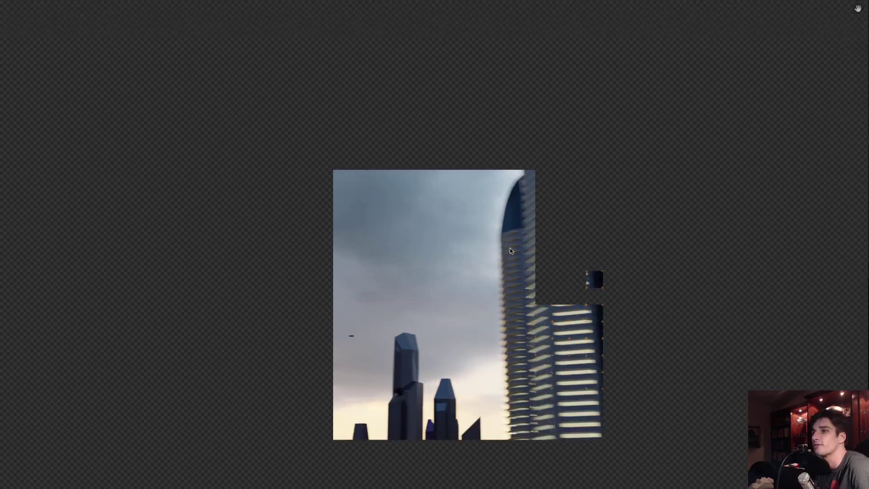
scroll(511, 250, "down", 1)
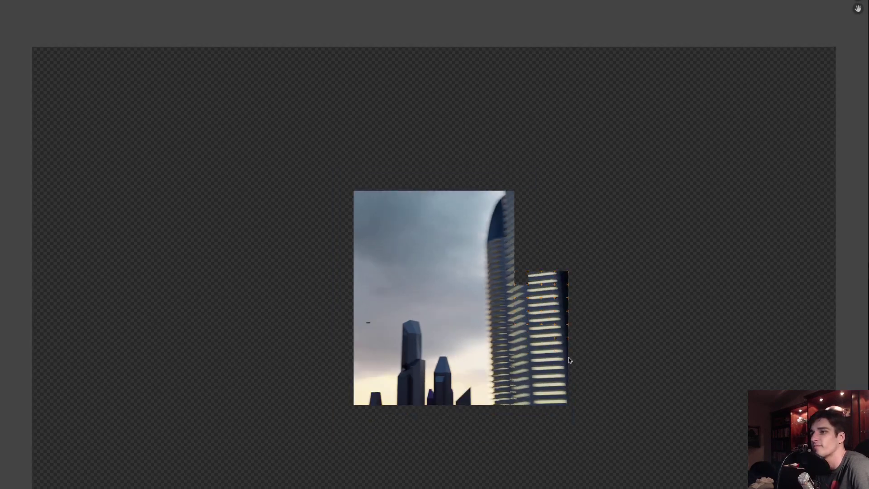
scroll(559, 313, "up", 6)
scroll(558, 312, "up", 1)
scroll(633, 290, "right", 5)
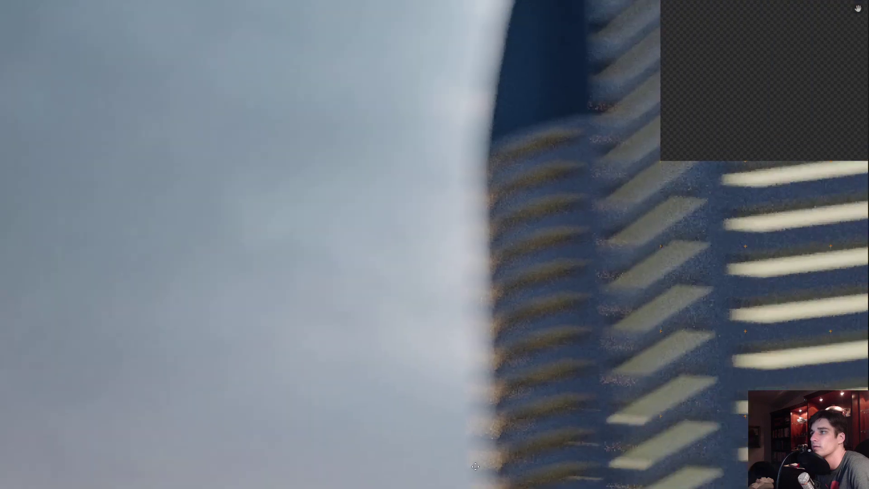
middle_click_drag(822, 248, 561, 405)
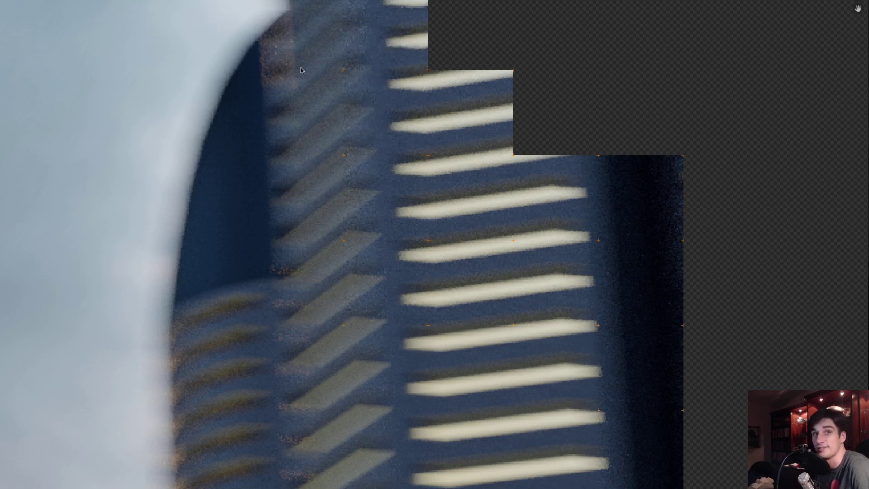
scroll(301, 67, "down", 1)
scroll(301, 67, "down", 2)
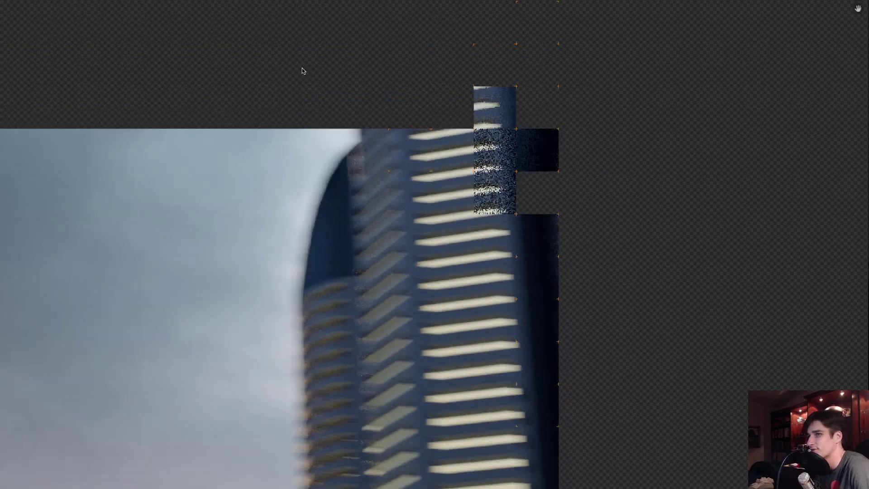
scroll(417, 260, "down", 4)
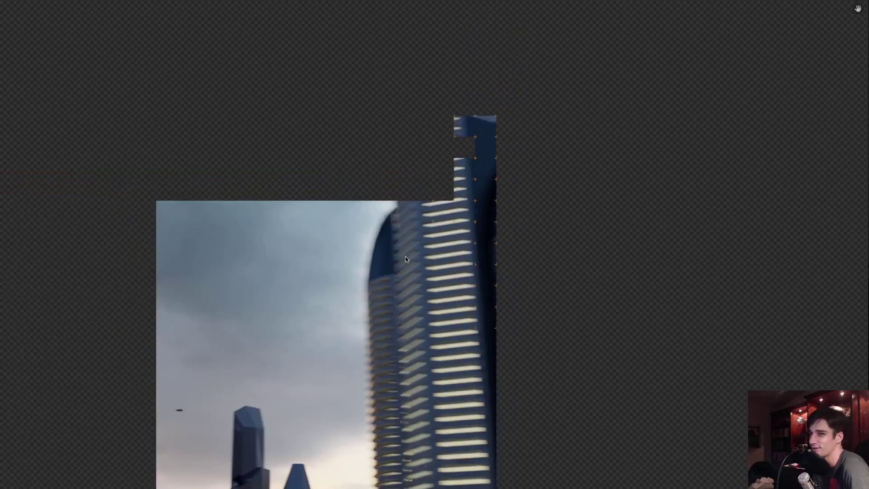
Check the partly rendered frame as a whole, from the main tower's top down to the distant skyline
scroll(405, 262, "up", 1)
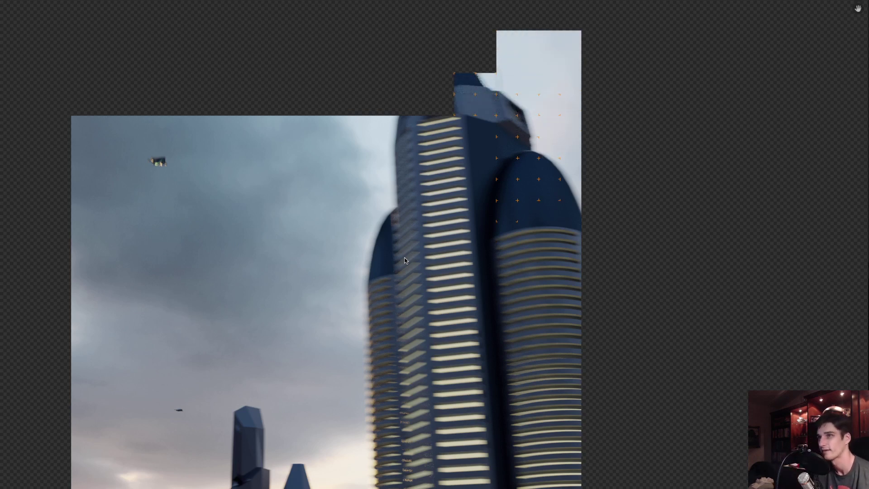
scroll(406, 260, "down", 3)
middle_click_drag(397, 262, 429, 253)
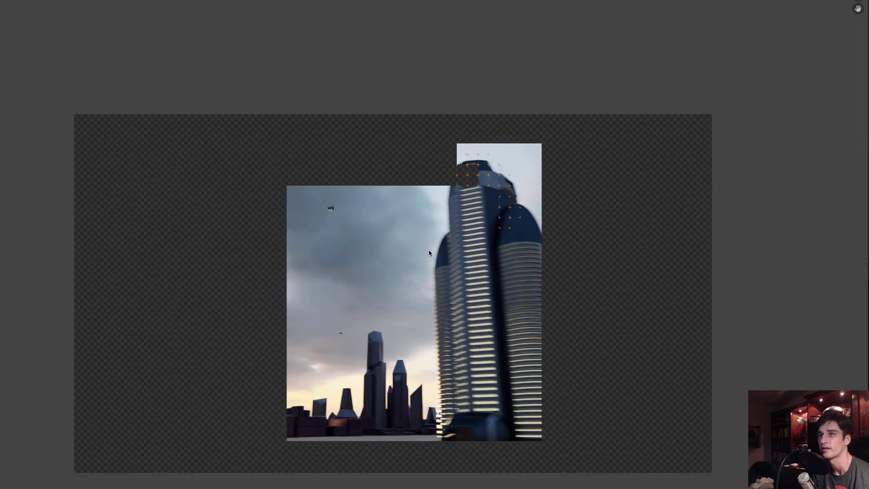
scroll(429, 252, "up", 1)
middle_click_drag(326, 262, 370, 251)
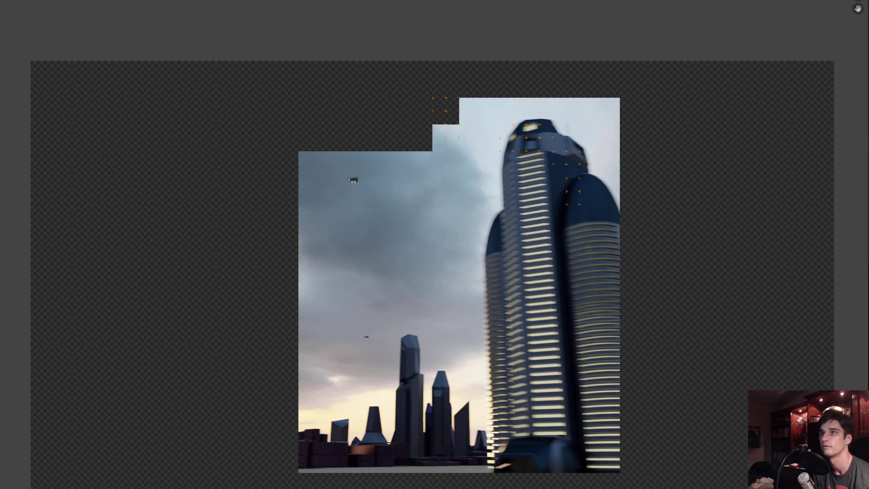
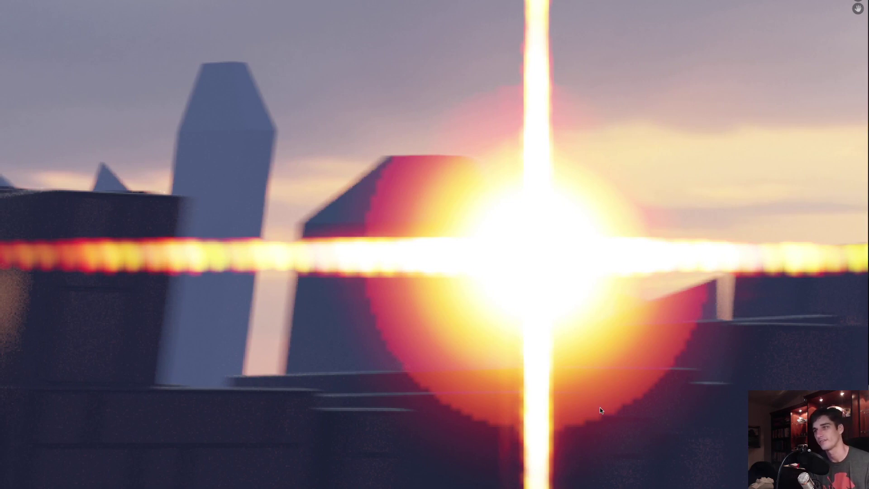
Inspect the bright flare in the finished render up close, including its glow edge and its vertical and horizontal streaks
scroll(641, 395, "down", 8)
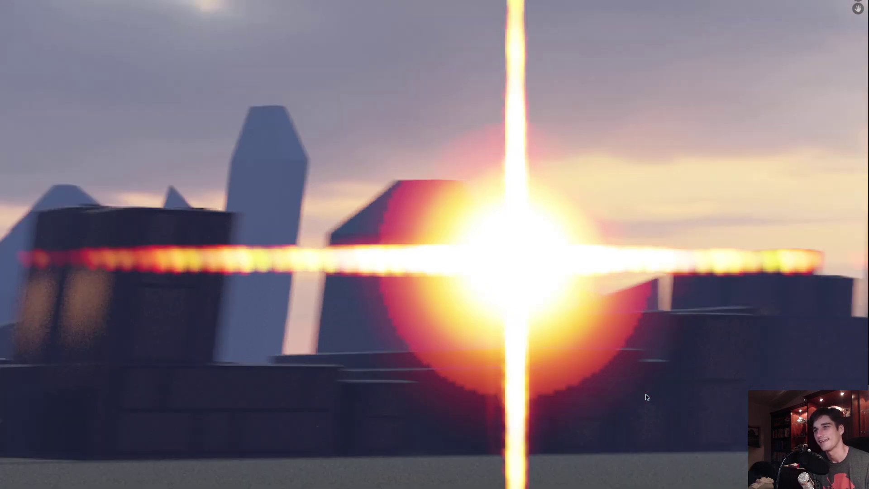
scroll(646, 397, "up", 8)
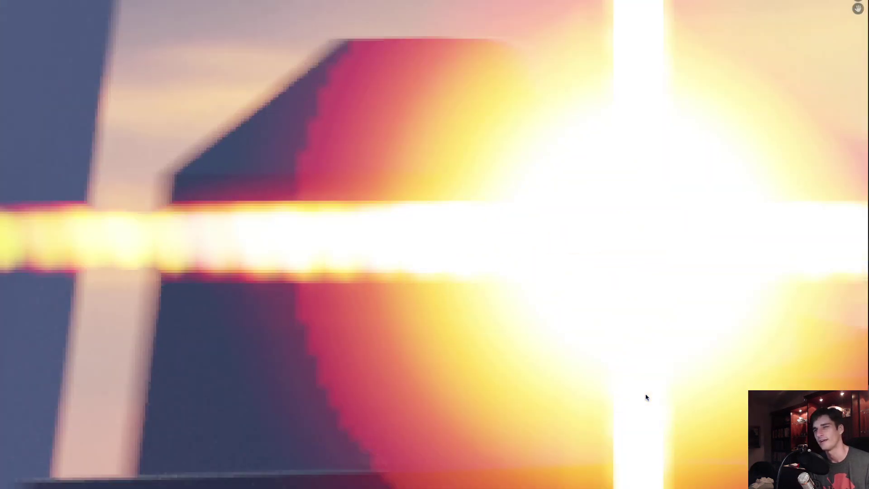
middle_click_drag(365, 400, 853, 329)
middle_click_drag(584, 312, 672, 163)
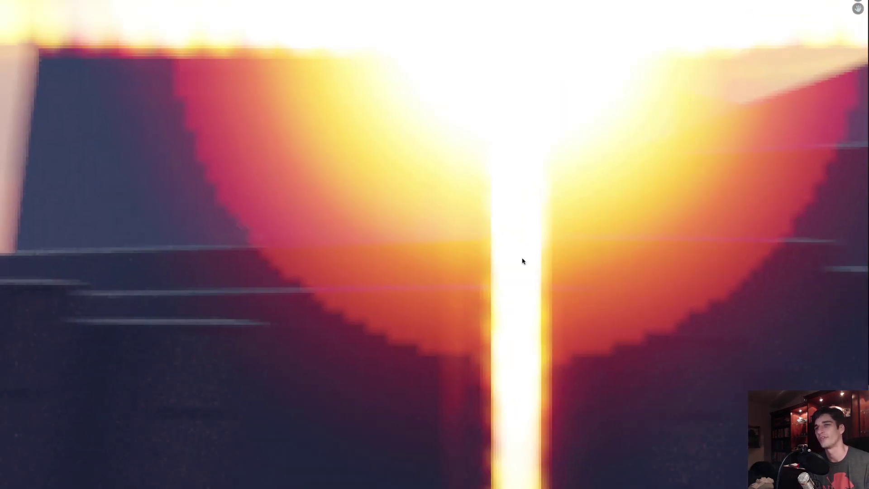
middle_click_drag(183, 292, 489, 442)
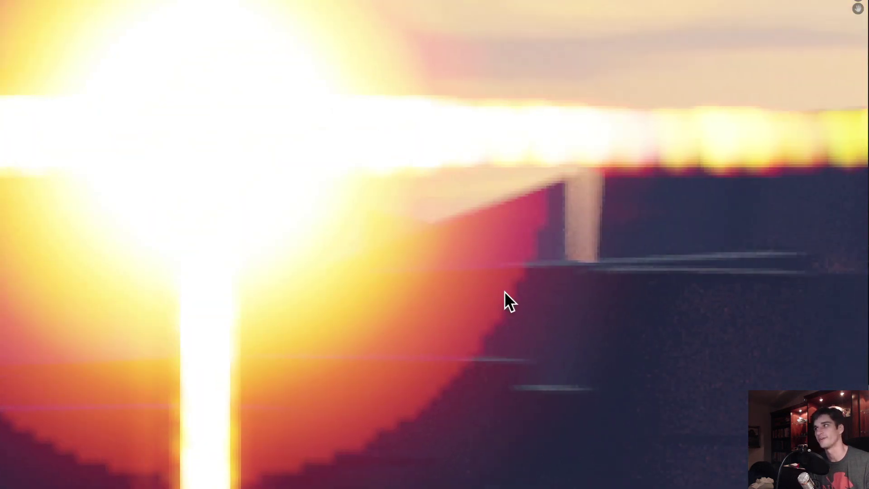
middle_click_drag(427, 63, 513, 312)
scroll(347, 172, "up", 8)
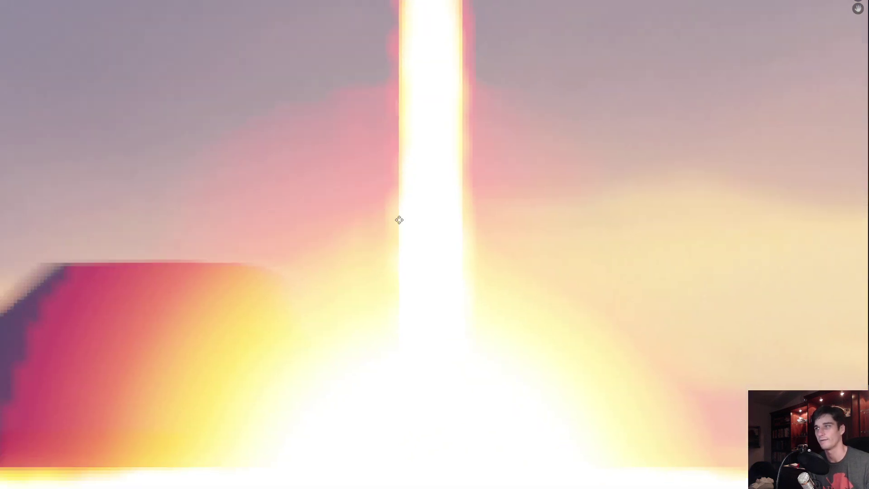
scroll(483, 275, "down", 8)
scroll(482, 275, "down", 6)
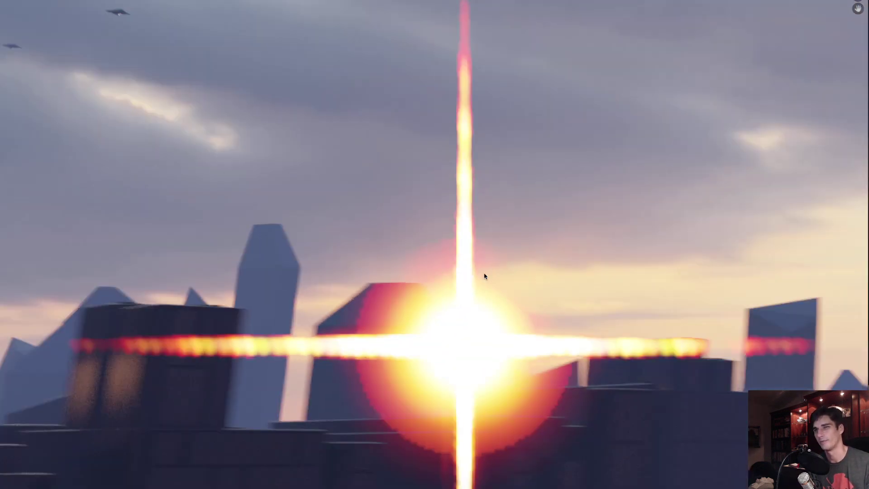
scroll(453, 323, "up", 2)
middle_click_drag(453, 323, 415, 376)
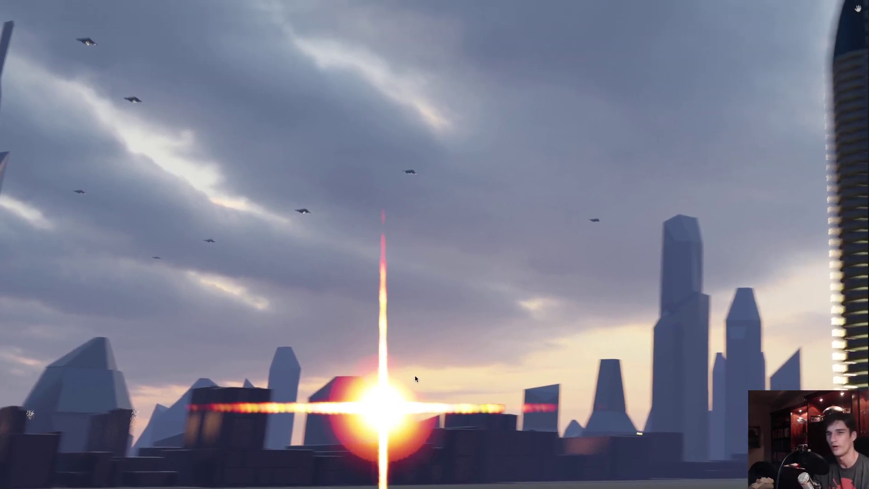
Review the finished render's overall composition, comparing the flare, the hazy skyline, the flying ships and the blurred main tower
scroll(416, 375, "down", 4)
scroll(609, 382, "up", 2)
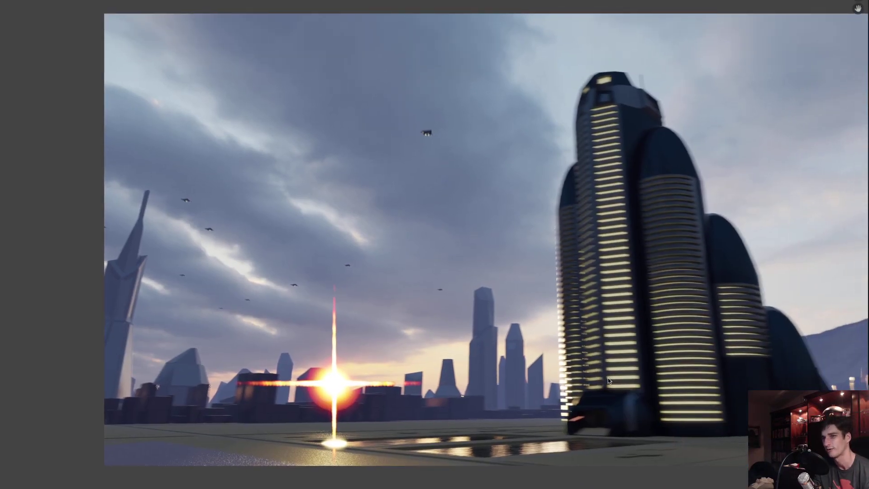
scroll(271, 381, "down", 1)
scroll(272, 373, "up", 1)
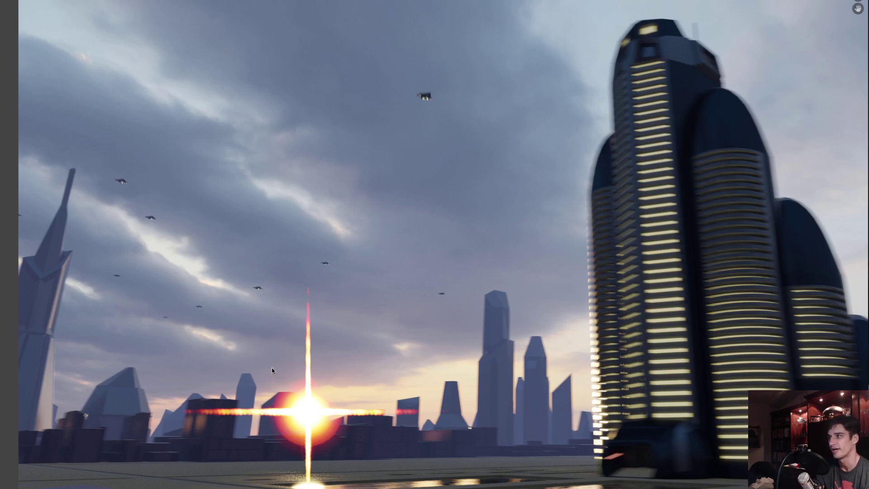
scroll(272, 369, "up", 1)
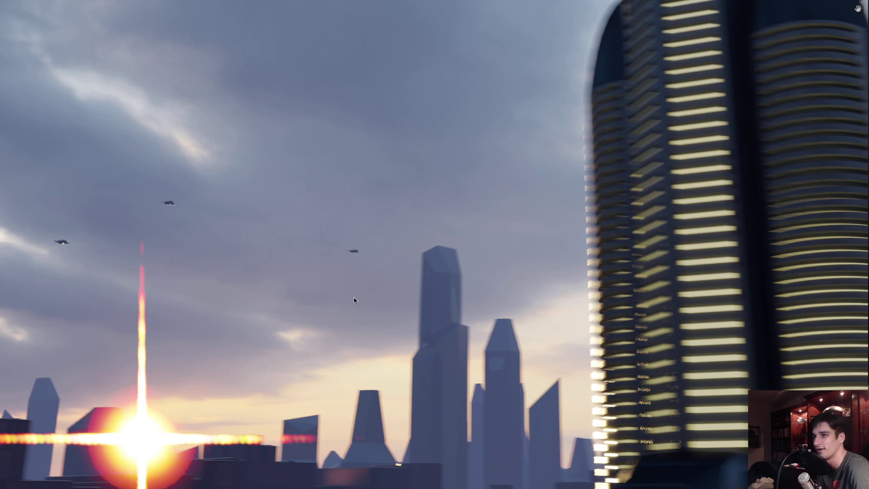
middle_click_drag(260, 311, 535, 346)
middle_click_drag(101, 353, 357, 307)
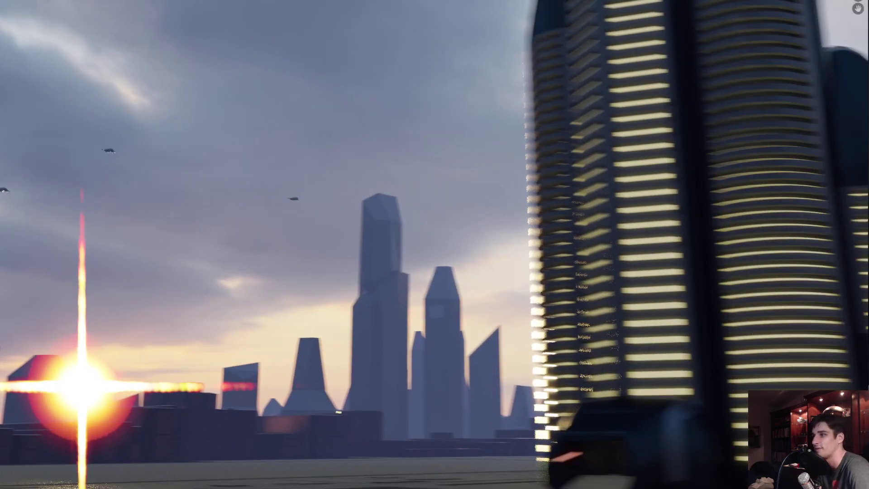
middle_click_drag(206, 294, 370, 45)
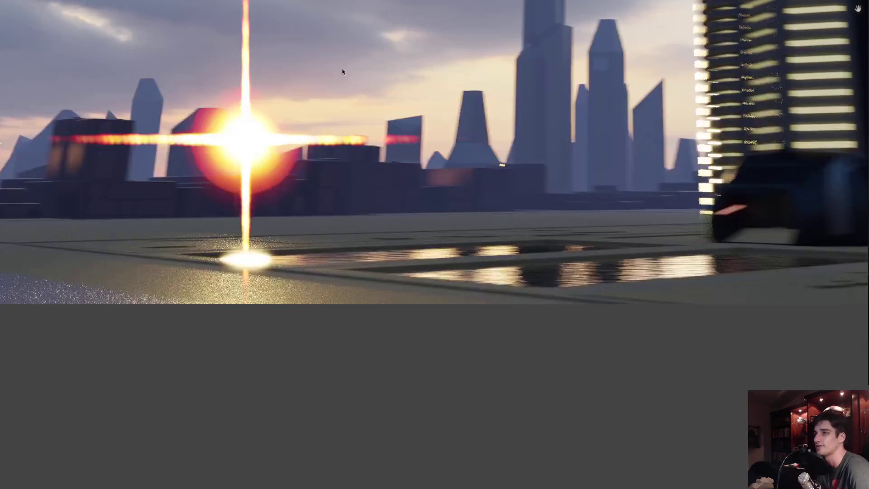
Examine the water reflections and ground in the finished render, along with the surrounding city skyline
scroll(292, 173, "up", 2)
scroll(292, 173, "up", 1)
middle_click_drag(317, 206, 545, 318)
middle_click_drag(707, 414, 458, 396)
middle_click_drag(616, 397, 589, 404)
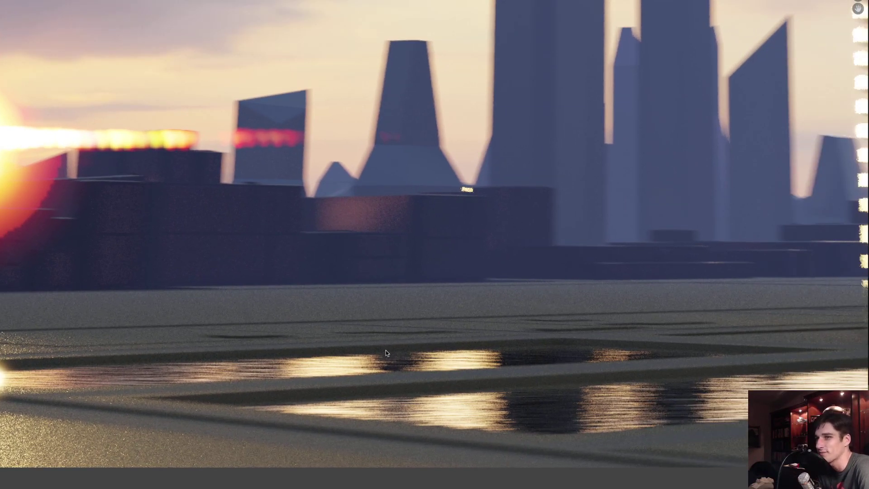
key("ctrl+Up")
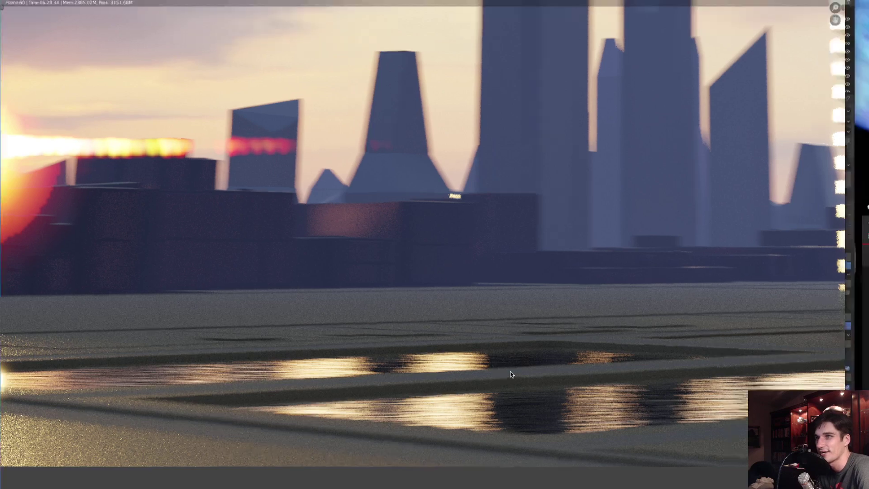
left_click(378, 367)
scroll(629, 402, "down", 1)
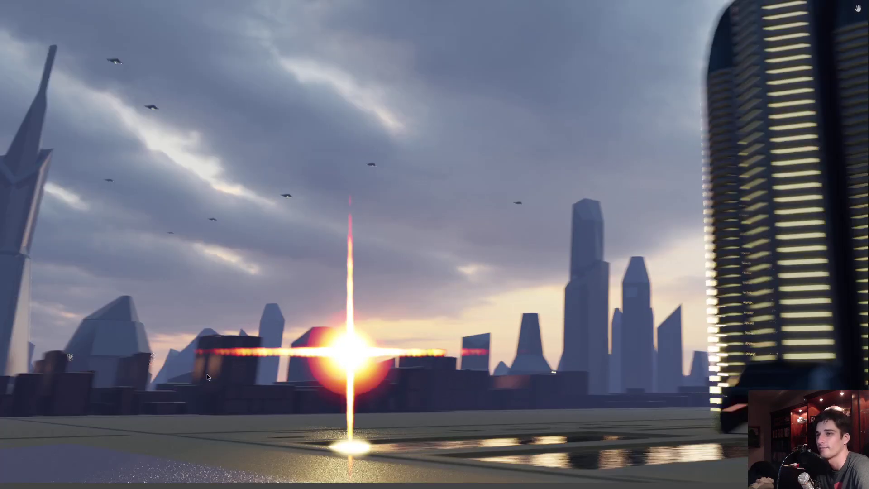
scroll(207, 372, "down", 1)
middle_click_drag(206, 371, 229, 420)
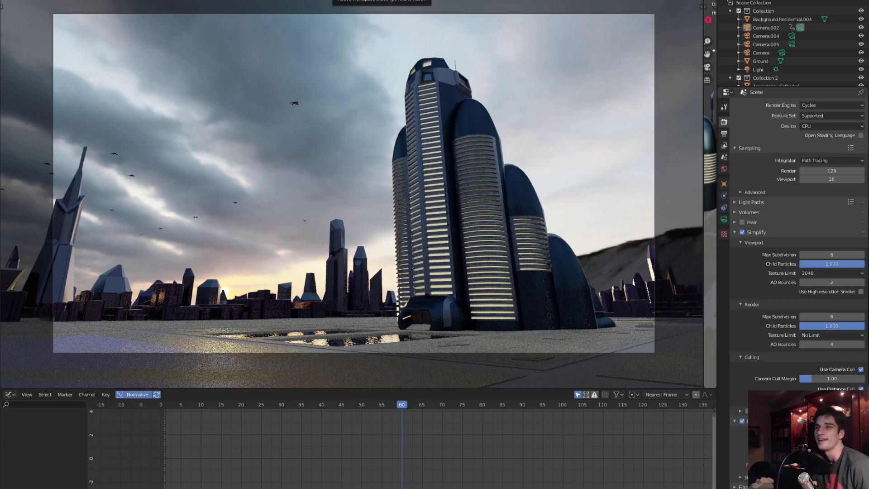
Switch to the compositing node tree and examine the Render Layers passes and the first nodes they feed
key("ctrl+Page_Down")
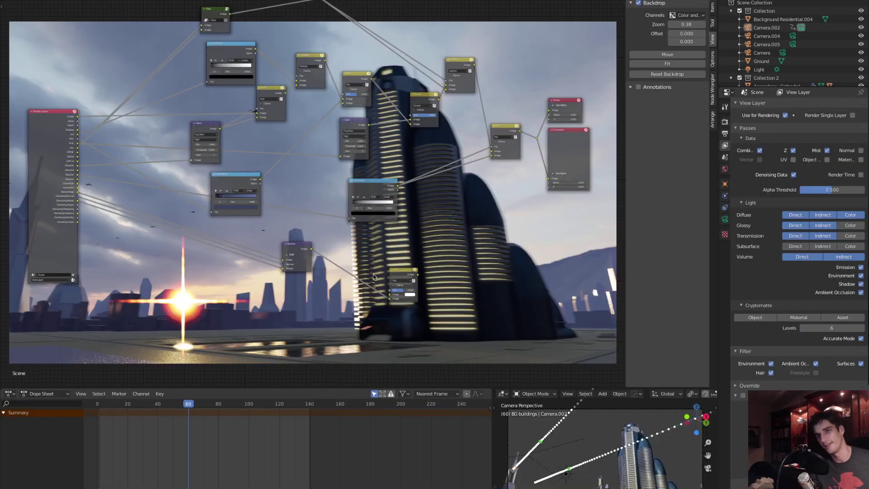
scroll(255, 226, "up", 2)
scroll(257, 213, "up", 3)
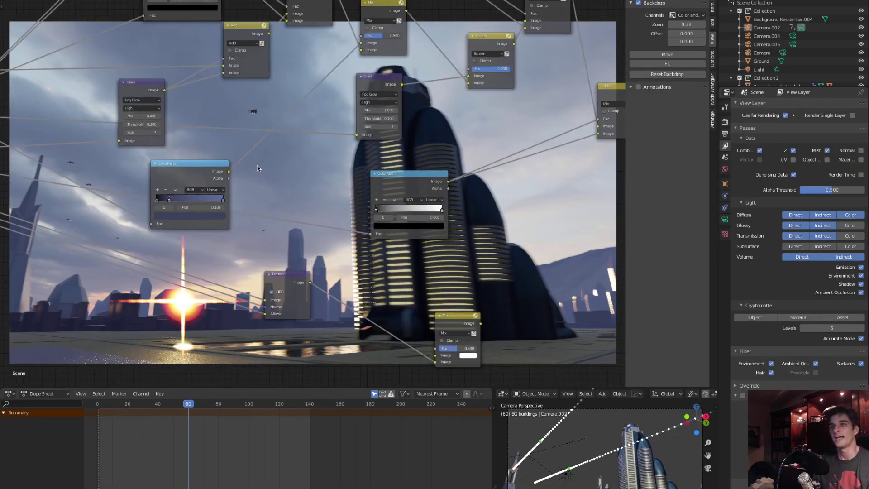
middle_click_drag(165, 199, 22, 51)
middle_click_drag(311, 179, 219, 16)
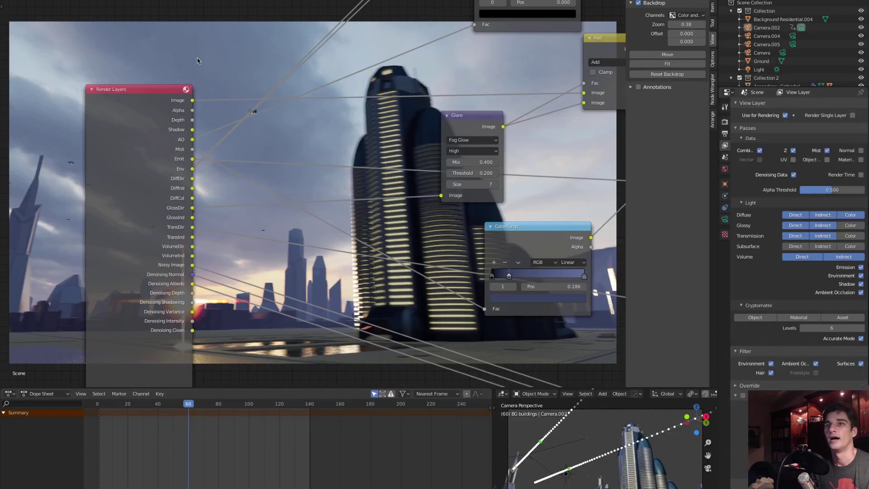
scroll(77, 124, "up", 4)
middle_click_drag(36, 103, 301, 231)
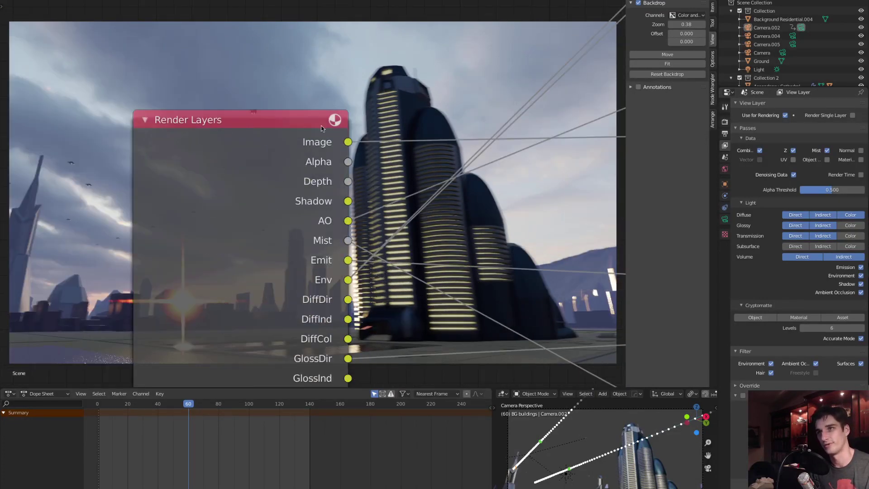
middle_click_drag(448, 158, 243, 223)
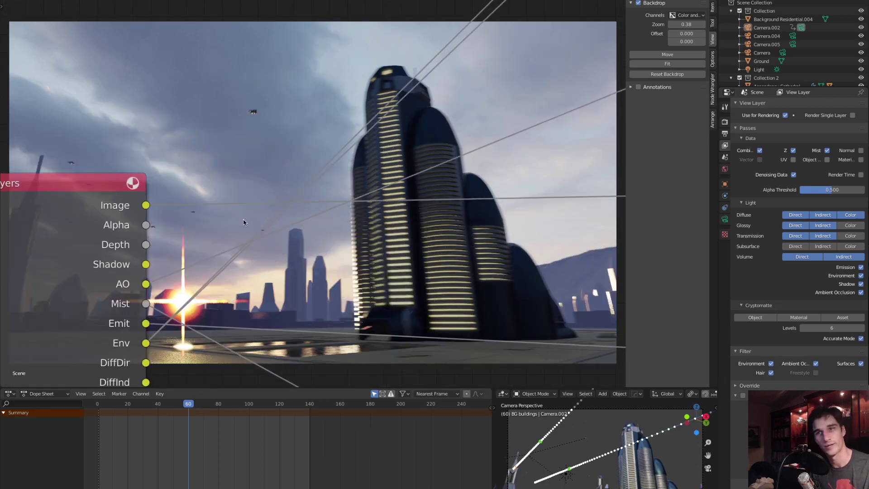
middle_click_drag(240, 273, 195, 150)
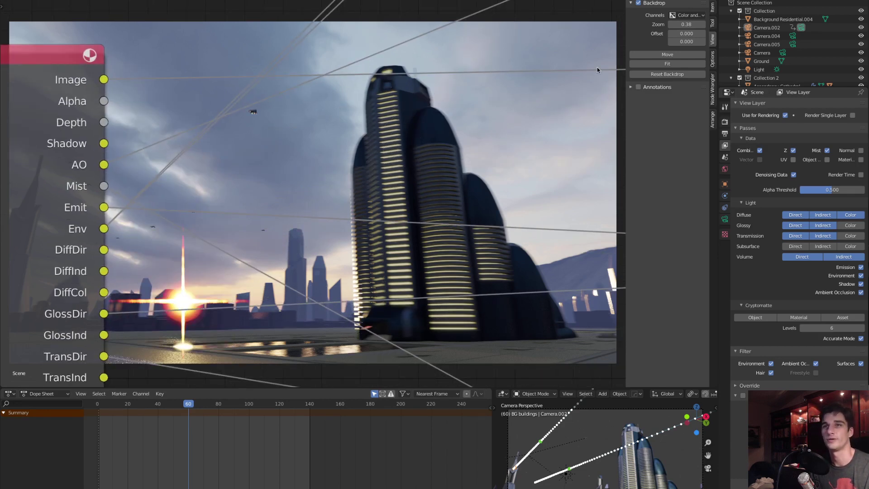
middle_click_drag(583, 70, 236, 260)
scroll(238, 259, "down", 10)
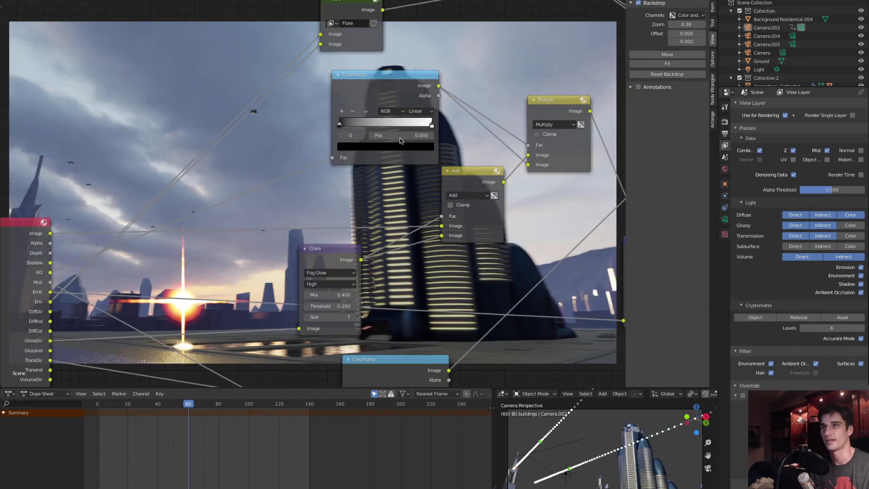
left_click(379, 101)
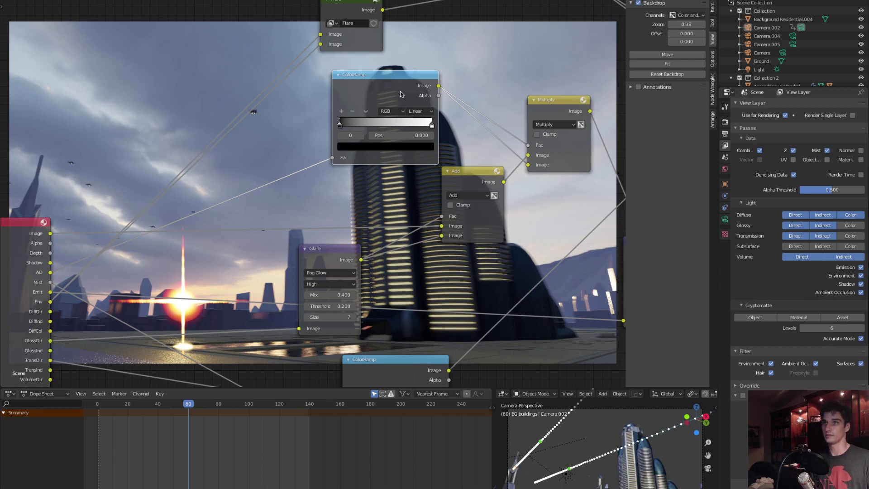
right_click(400, 94)
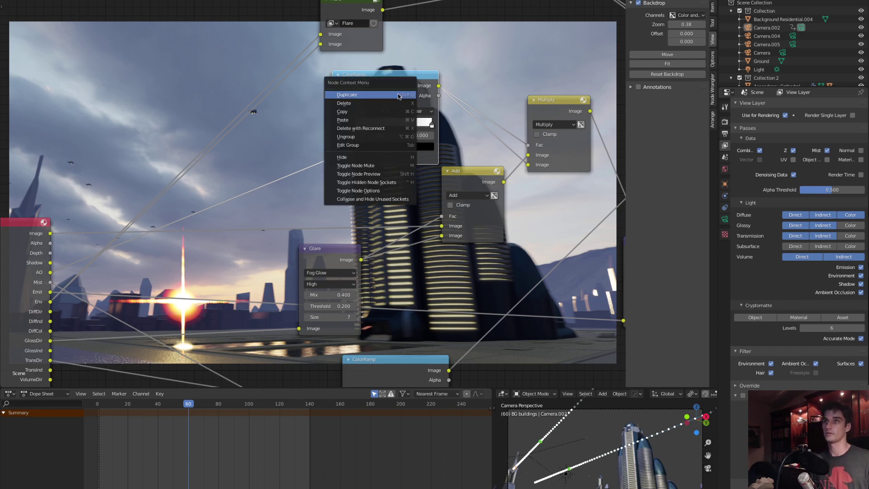
left_click(366, 191)
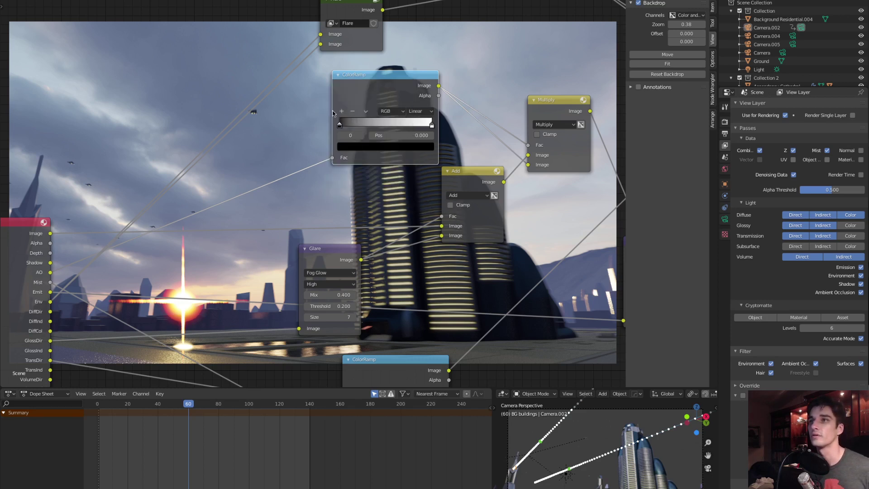
left_click(78, 0)
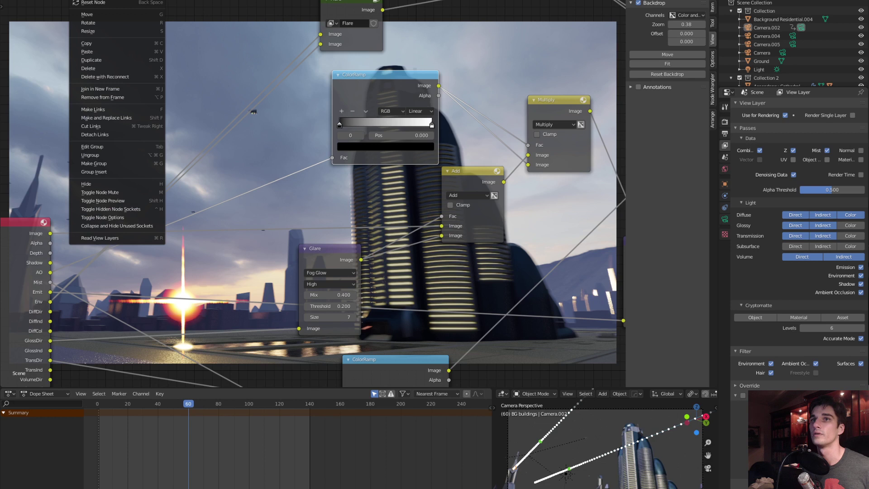
left_click(87, 114)
Rearrange the end of the node tree, placing the Composite node above the Lighten node and the final Mix node below the Screen node
scroll(430, 294, "down", 2)
middle_click_drag(430, 294, 188, 294)
scroll(304, 292, "down", 7)
scroll(493, 285, "up", 1)
left_click(605, 236)
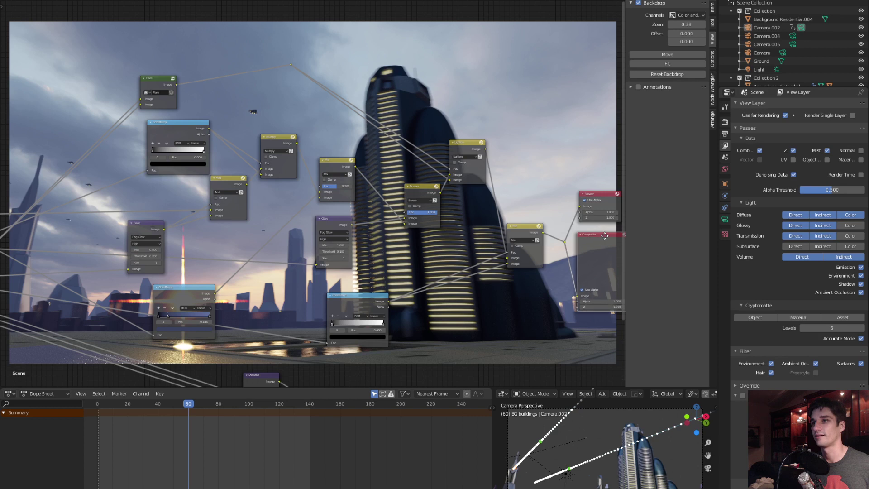
left_click_drag(605, 235, 520, 376)
left_click_drag(523, 42, 523, 45)
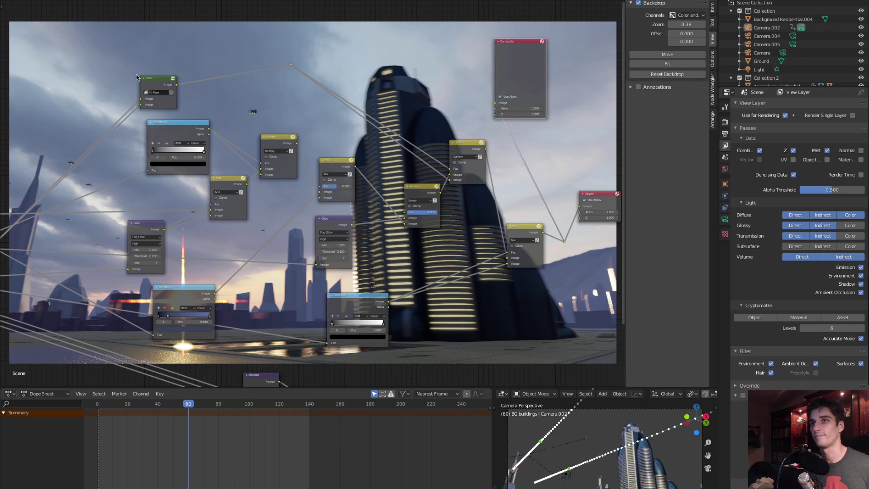
left_click_drag(521, 230, 455, 243)
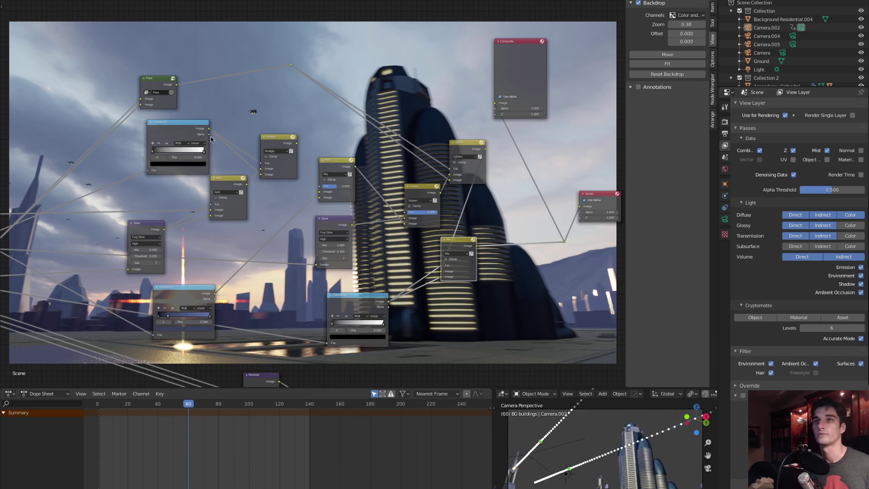
Preview the black-to-white matte from the upper ColorRamp through the output reroute, and restore the final Mix connection
left_click_drag(208, 128, 565, 242)
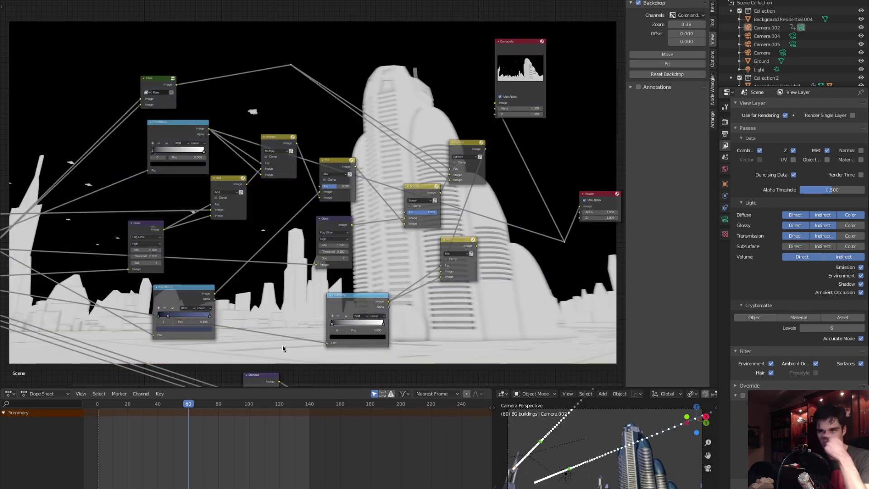
scroll(499, 311, "up", 2)
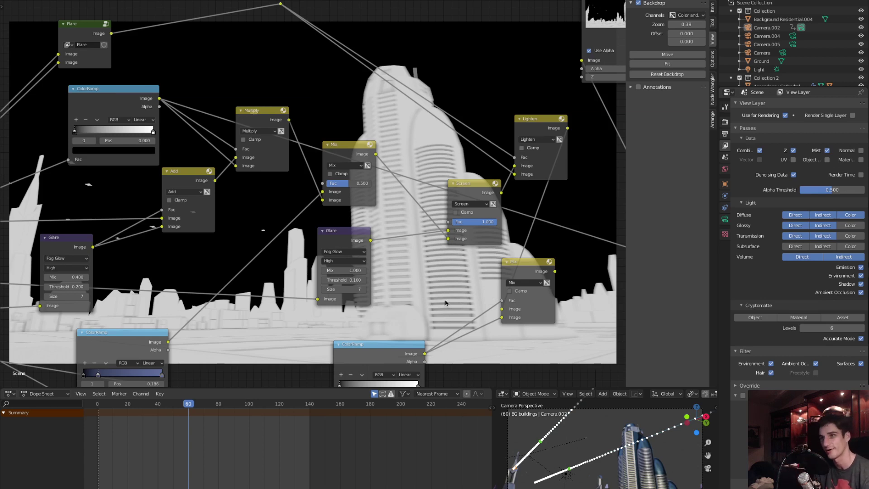
scroll(438, 299, "down", 1)
scroll(425, 308, "down", 1)
scroll(575, 247, "down", 1)
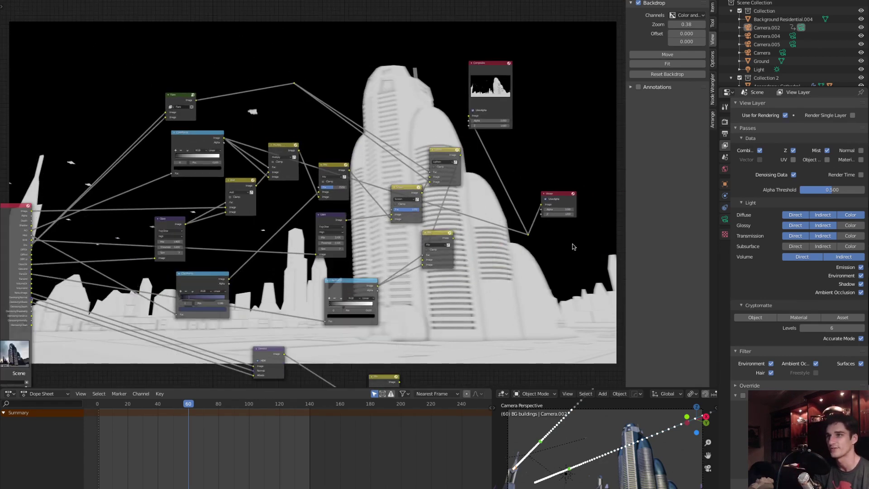
scroll(574, 247, "up", 1)
left_click(585, 247)
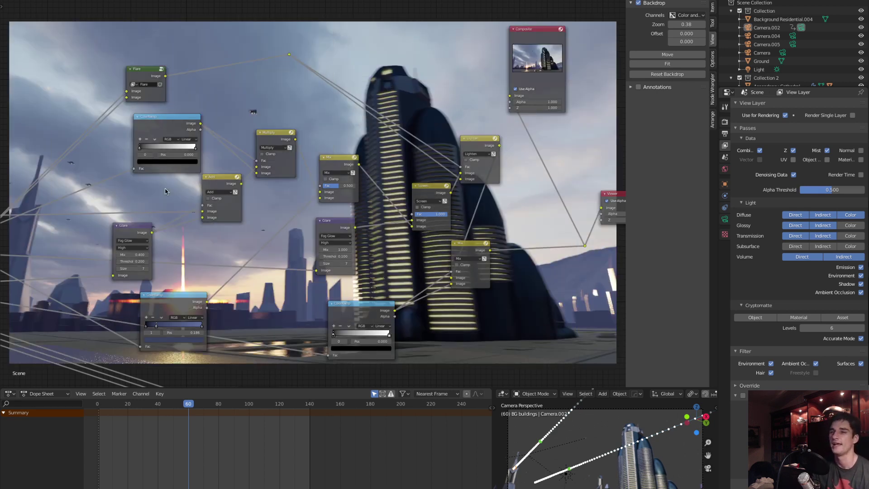
Test detaching the Multiply node from the second Image input of the adjacent Mix node, and reattach it
scroll(105, 243, "up", 2)
middle_click_drag(157, 253, 302, 259)
scroll(313, 196, "up", 5)
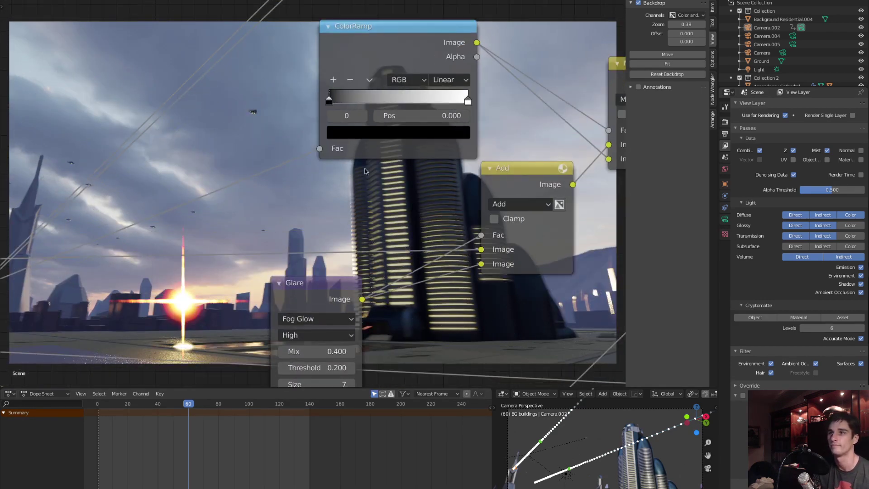
middle_click_drag(523, 183, 344, 226)
left_click(403, 202)
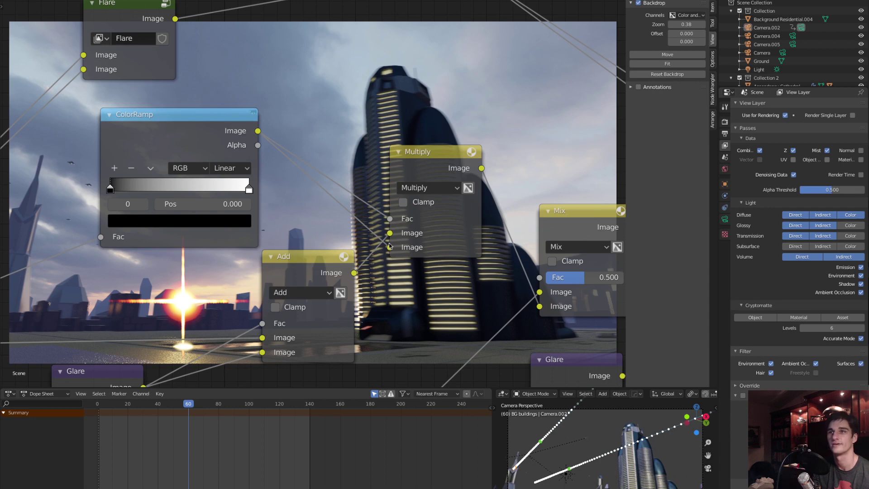
scroll(390, 235, "down", 1)
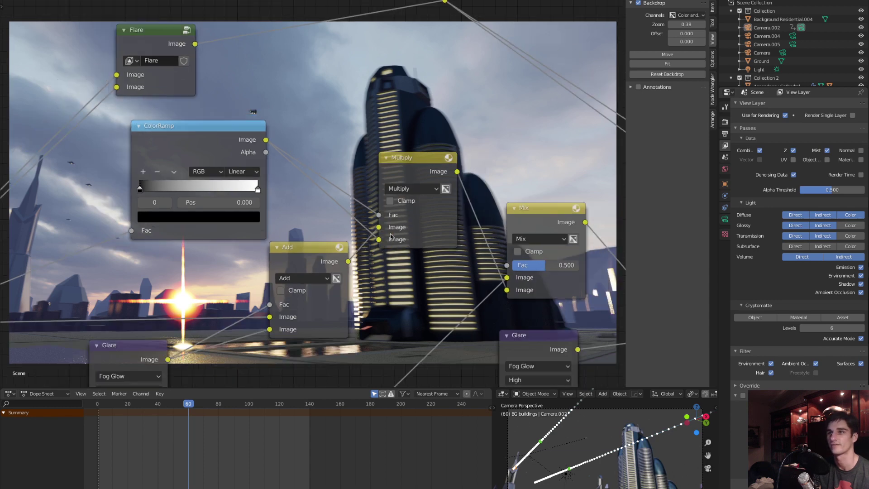
left_click_drag(507, 290, 473, 284)
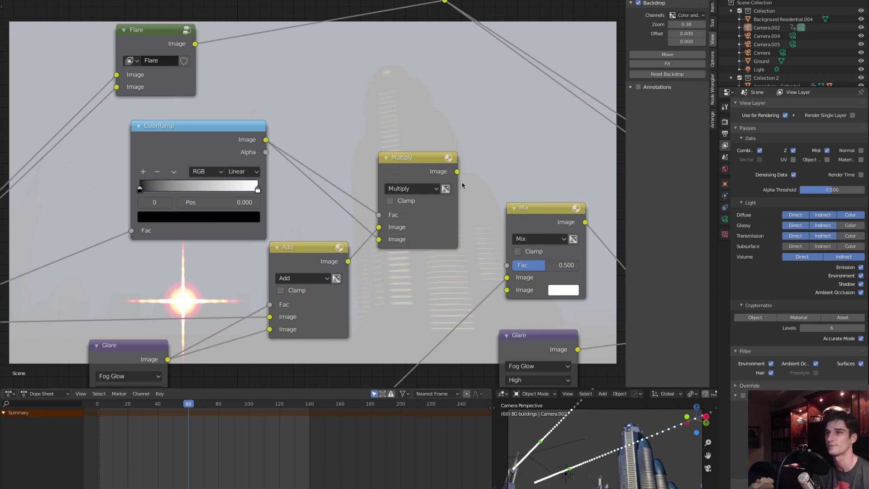
left_click_drag(457, 171, 507, 289)
Connect the Multiply node's Image output directly to the Composite node's Image input
middle_click_drag(623, 253, 367, 301)
scroll(367, 301, "down", 2)
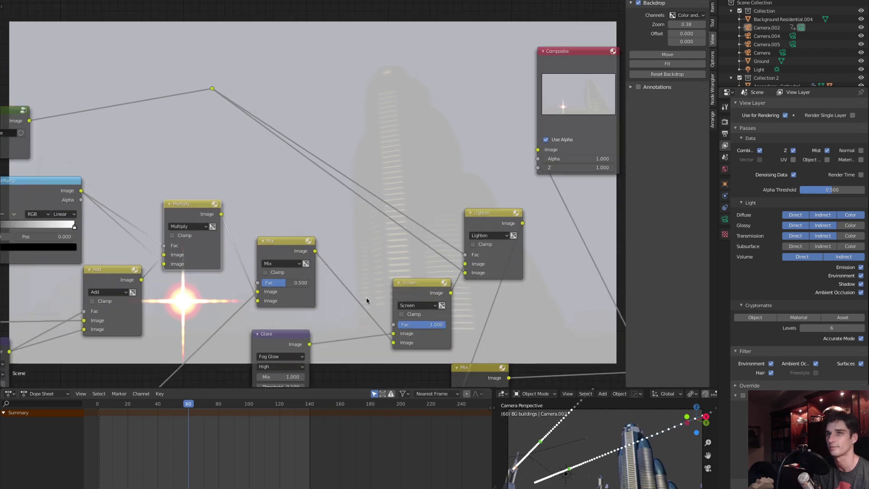
middle_click_drag(421, 290, 522, 277)
scroll(310, 204, "up", 1)
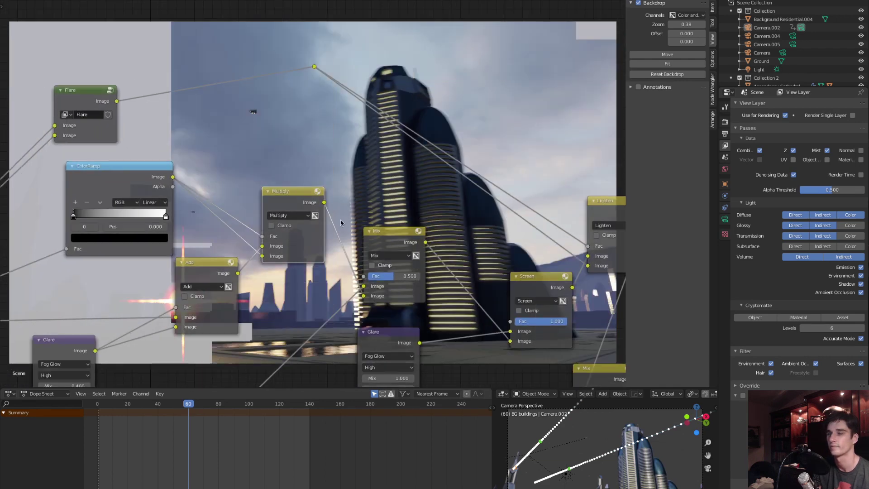
scroll(355, 220, "down", 2)
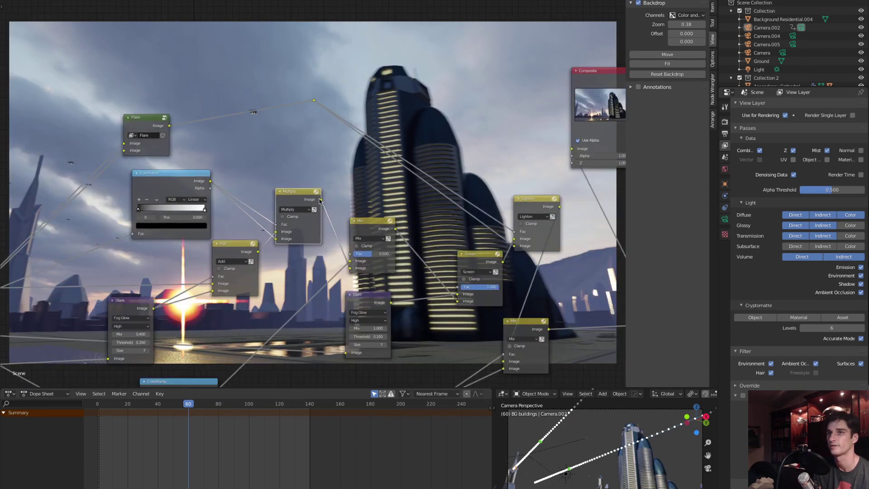
left_click_drag(321, 199, 572, 151)
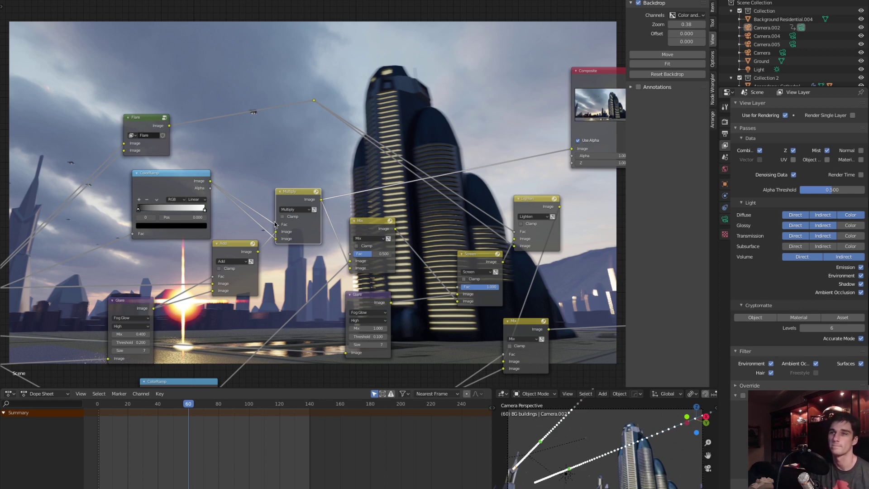
Unlink the ColorRamp from the Multiply node's Fac, test factors 1.000, 0.000 and 0.500, and relink it
left_click_drag(276, 224, 248, 185)
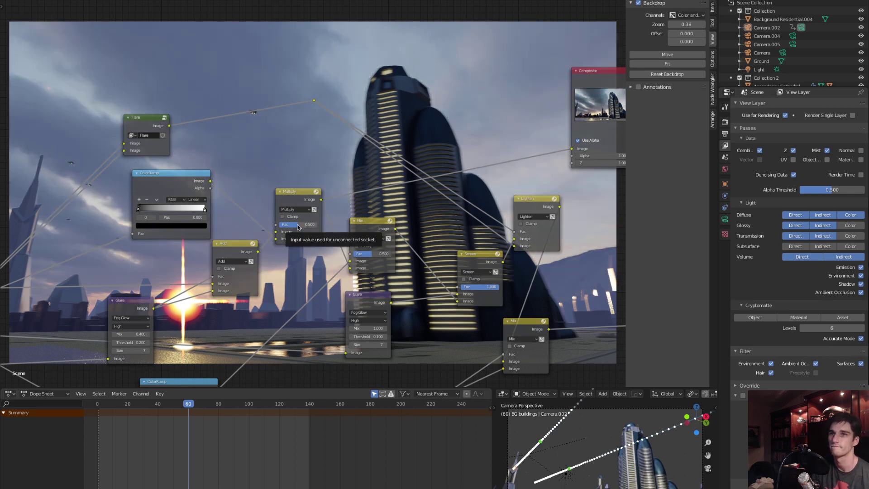
left_click_drag(299, 227, 319, 227)
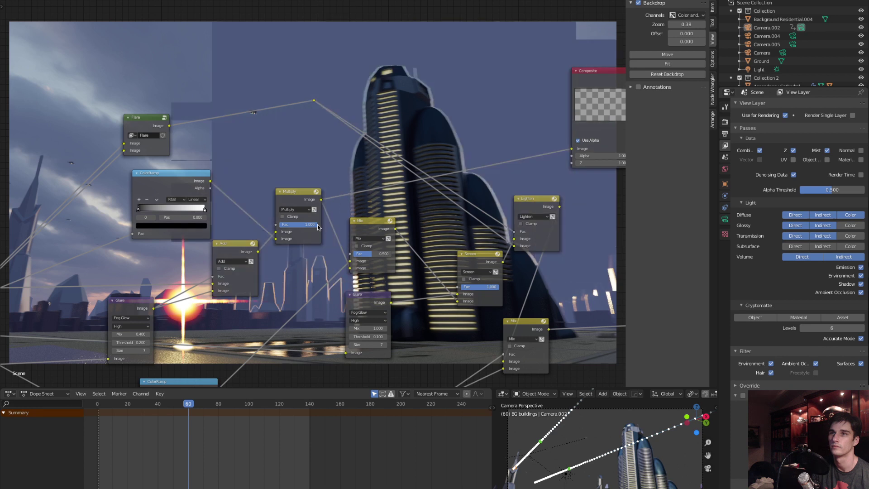
left_click_drag(308, 225, 279, 224)
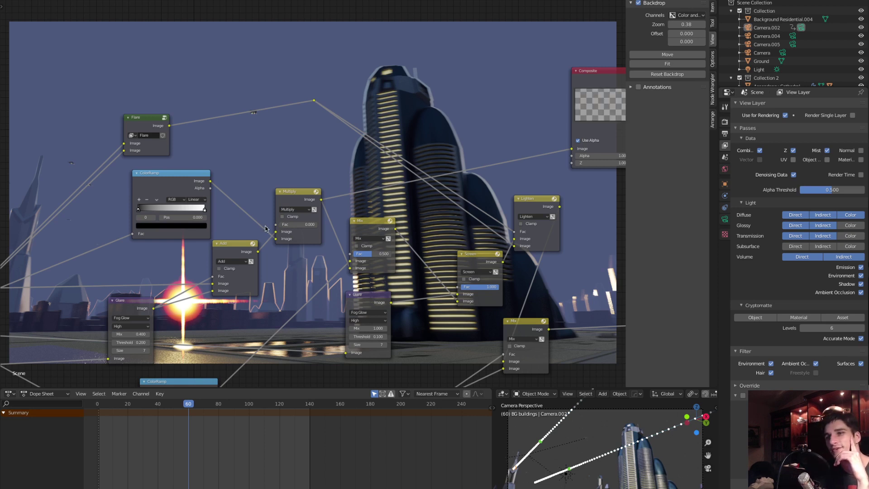
left_click(296, 224)
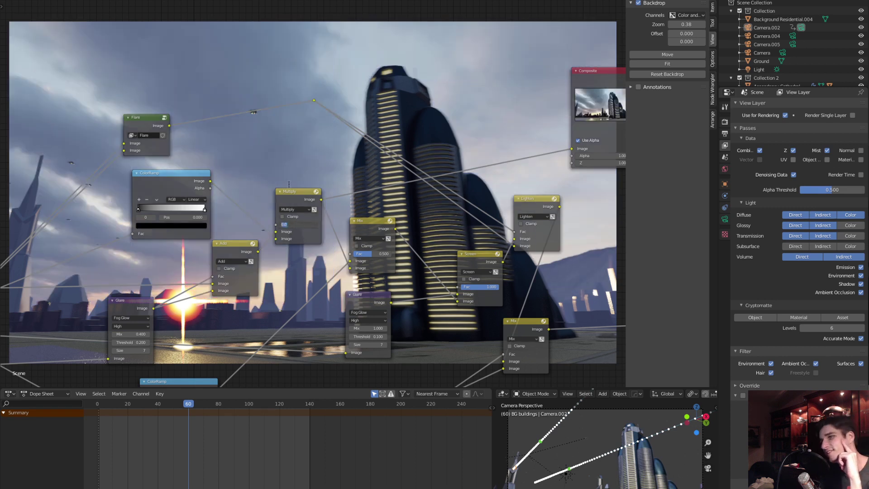
key("Return")
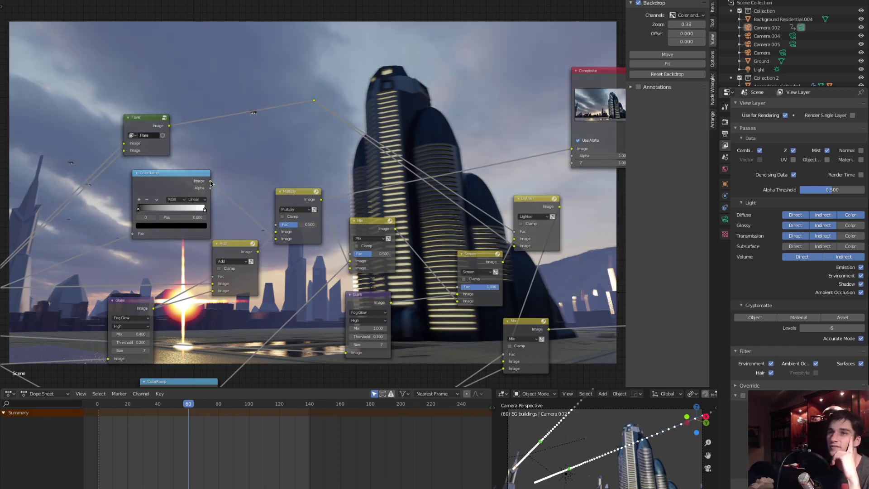
left_click_drag(273, 215, 276, 224)
Trace the links from the Render Layers passes into the Flare, upper ColorRamp, Glare, Add and Multiply nodes
middle_click_drag(240, 282, 429, 158)
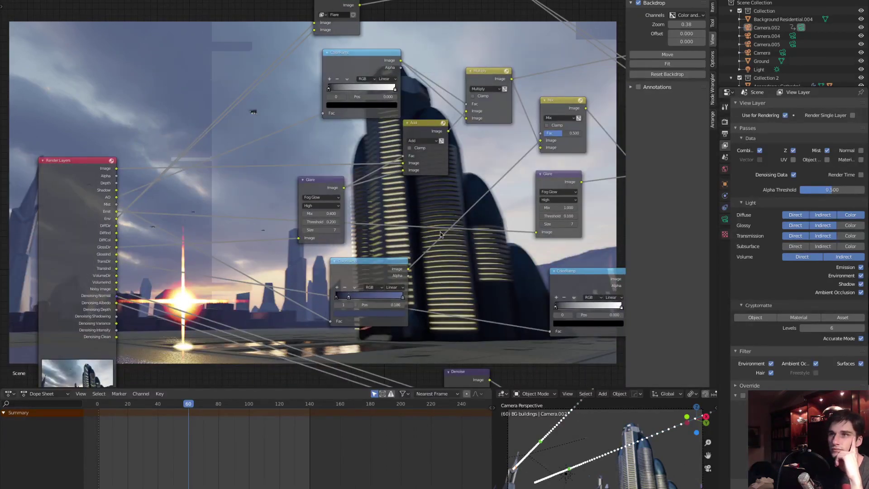
scroll(381, 91, "down", 1)
scroll(381, 92, "up", 1)
middle_click_drag(380, 92, 363, 181)
scroll(88, 334, "up", 1)
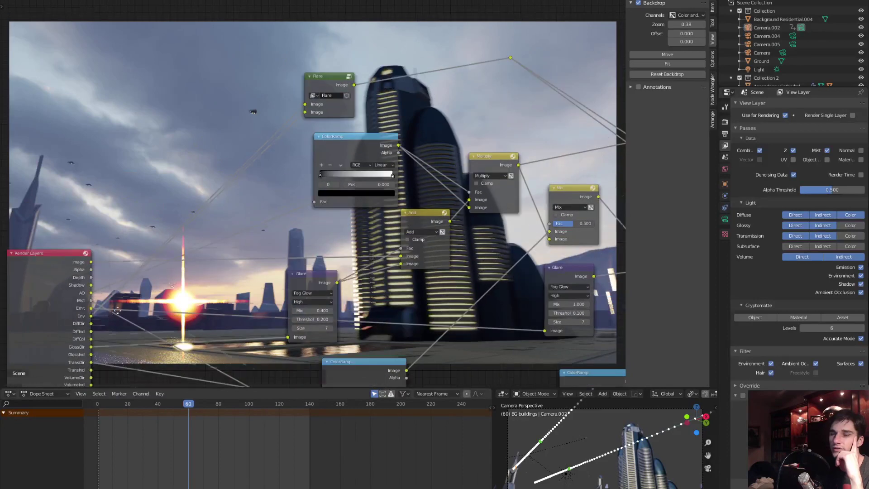
middle_click_drag(89, 334, 268, 221)
scroll(268, 221, "up", 2)
scroll(539, 122, "up", 1)
middle_click_drag(539, 121, 258, 365)
scroll(134, 355, "down", 5)
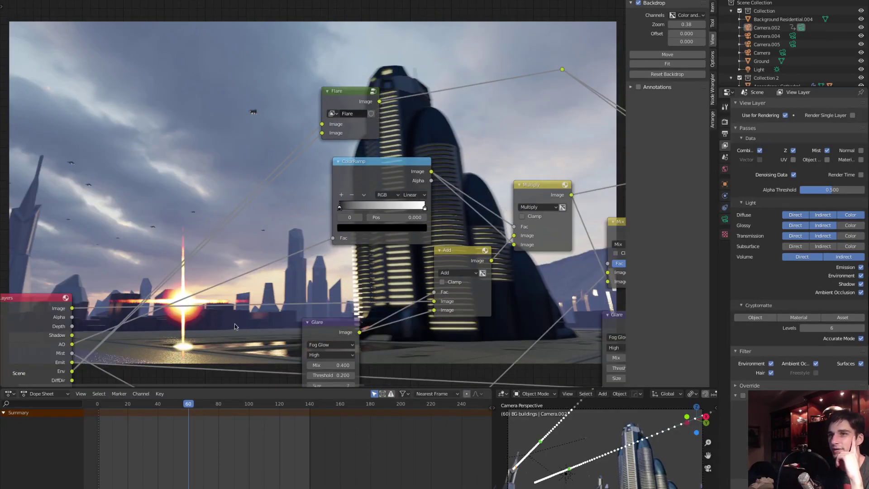
middle_click_drag(217, 329, 250, 276)
scroll(323, 115, "down", 1)
middle_click_drag(378, 90, 328, 155)
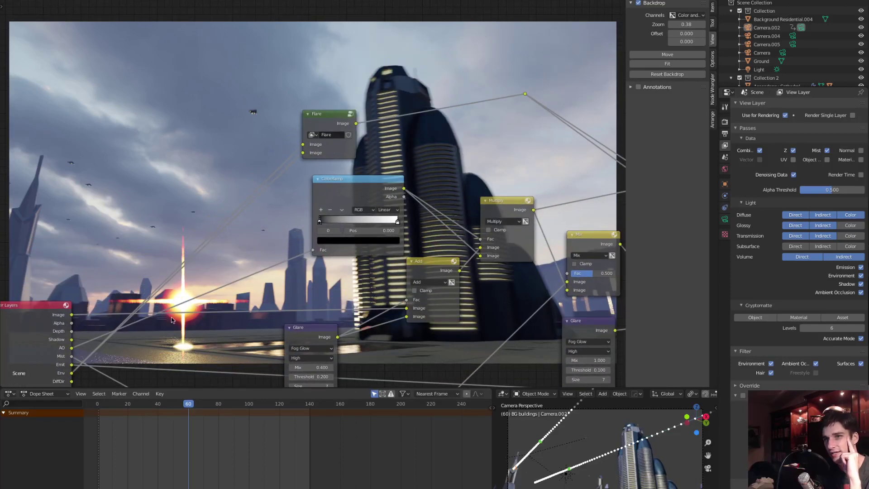
Open the Flare node group for editing and move its Group Input node farther from the Glare nodes
left_click(350, 114)
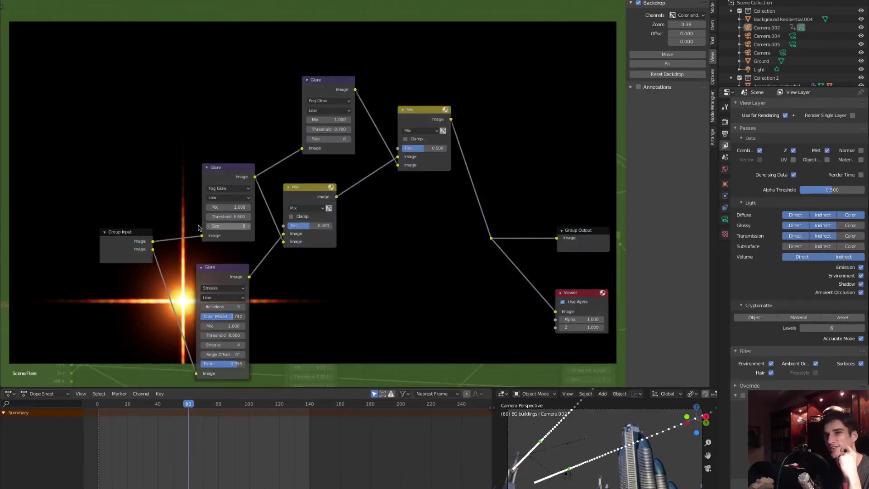
middle_click_drag(161, 188, 326, 153)
left_click(329, 167)
left_click_drag(179, 178, 283, 197)
middle_click_drag(514, 251, 306, 252)
scroll(244, 254, "down", 1)
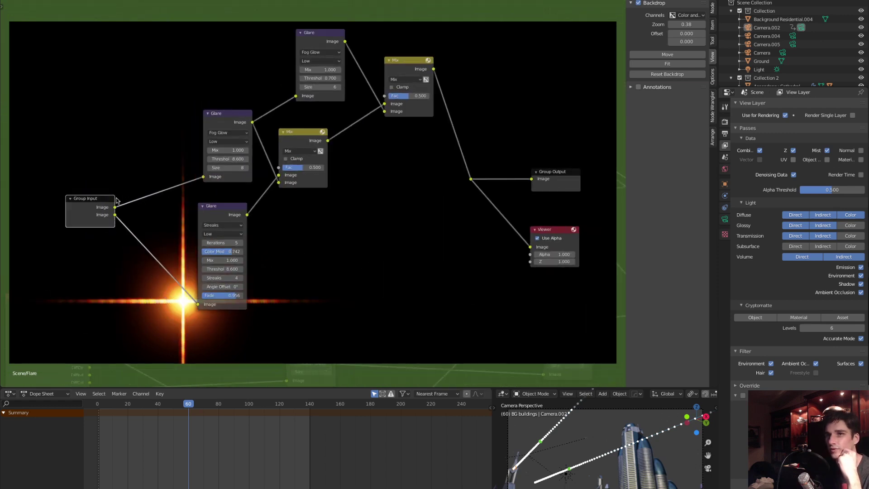
Connect the Group Input's first Image output directly to the reroute feeding the Group Output and Viewer
left_click_drag(115, 207, 468, 181)
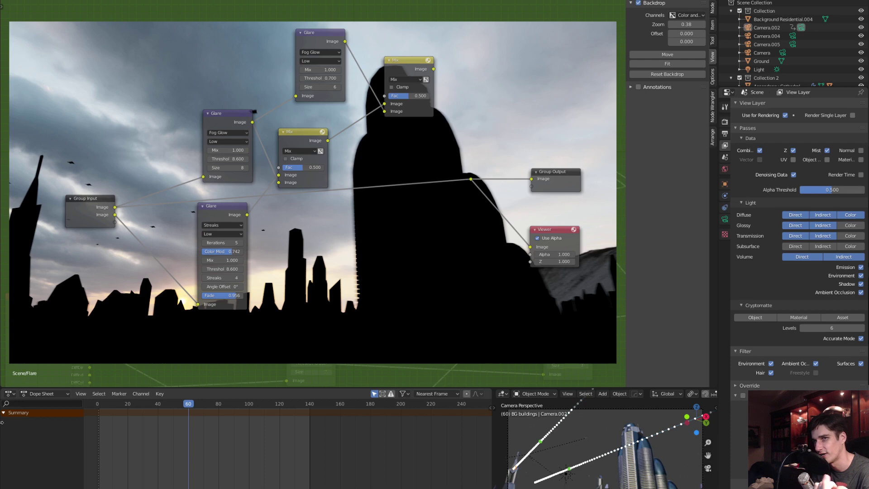
scroll(385, 174, "up", 5)
scroll(384, 175, "down", 10)
middle_click_drag(137, 137, 279, 341)
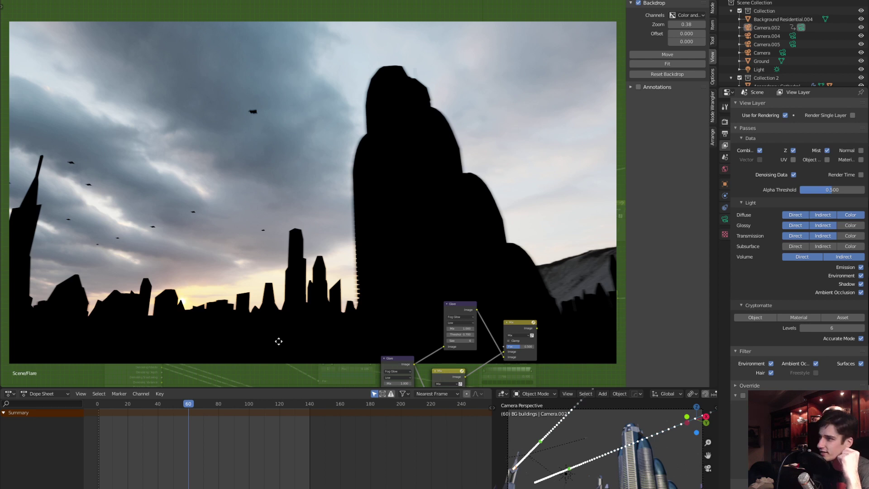
middle_click_drag(279, 342, 230, 170)
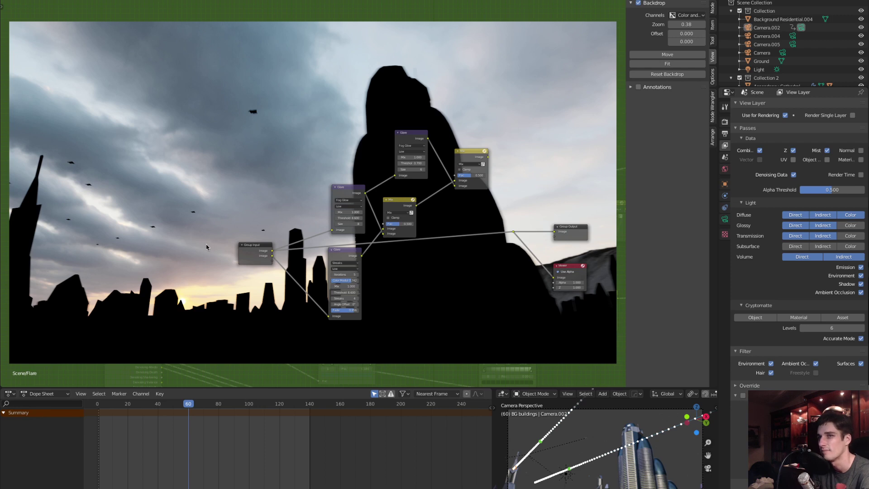
Set the current frame to 58 and reconnect the final Mix node's Image output to the reroute feeding Group Output and Viewer
left_click_drag(189, 404, 185, 404)
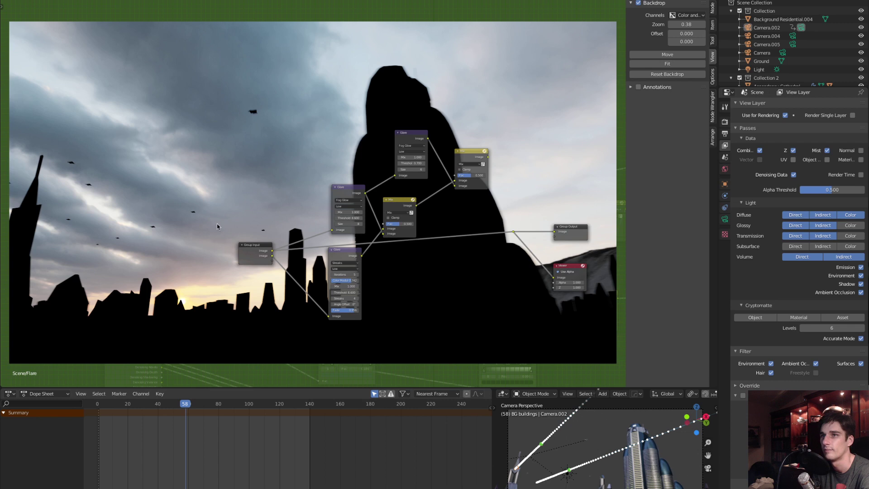
scroll(289, 249, "up", 3)
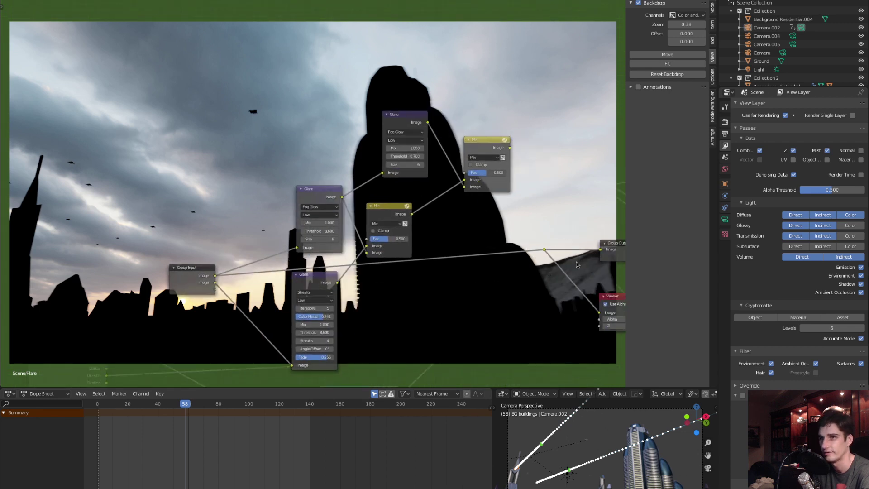
left_click_drag(544, 249, 538, 296)
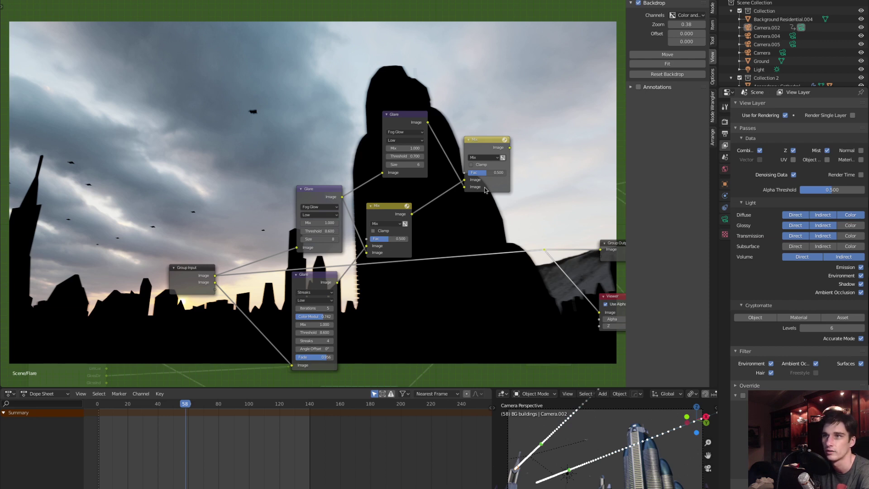
left_click_drag(509, 148, 545, 249)
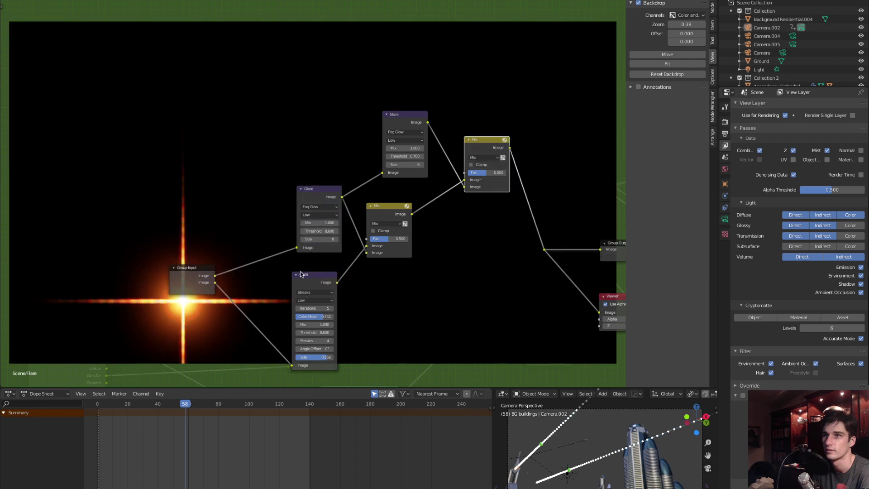
Reposition the Streaks Glare node and the first Fog Glow Glare node to spread out the group's layout
left_click_drag(314, 275, 317, 284)
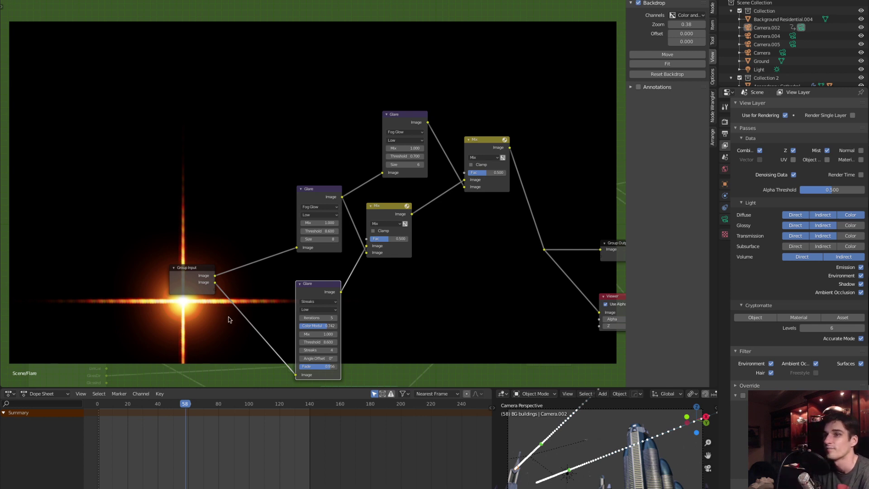
scroll(228, 317, "up", 1)
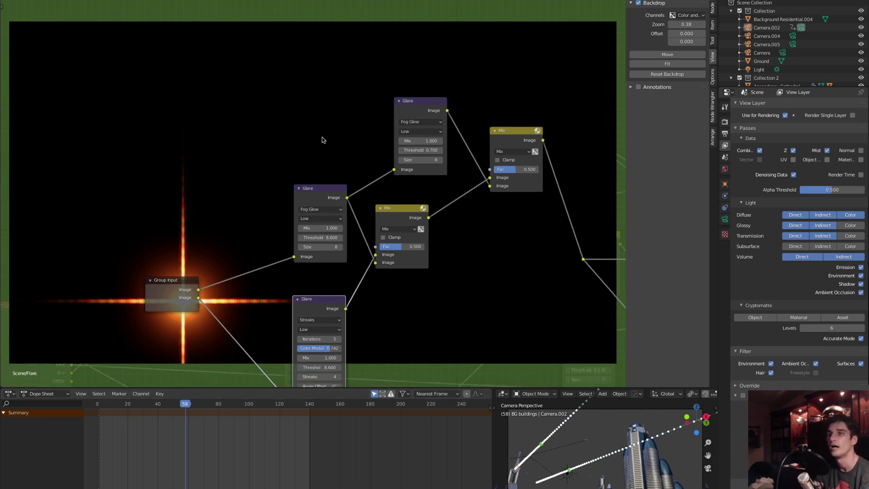
left_click_drag(327, 184, 292, 153)
Preview the Streaks Glare alone through the output reroute, and restore its link to the first Mix and the final Mix's link to the reroute
mouse_move(376, 258)
left_mouse_down()
mouse_move(561, 246)
mouse_move(583, 262)
left_mouse_up()
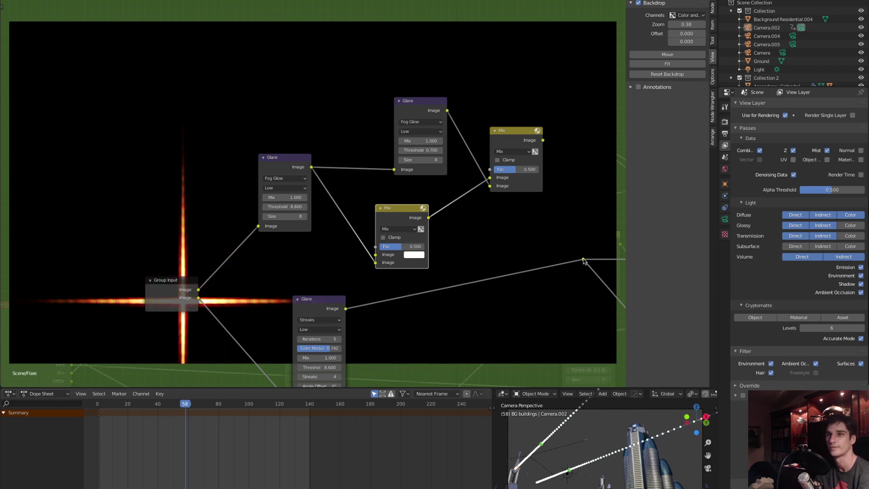
middle_click_drag(284, 307, 569, 20)
middle_click_drag(408, 340, 13, 221)
middle_click_drag(458, 258, 400, 294)
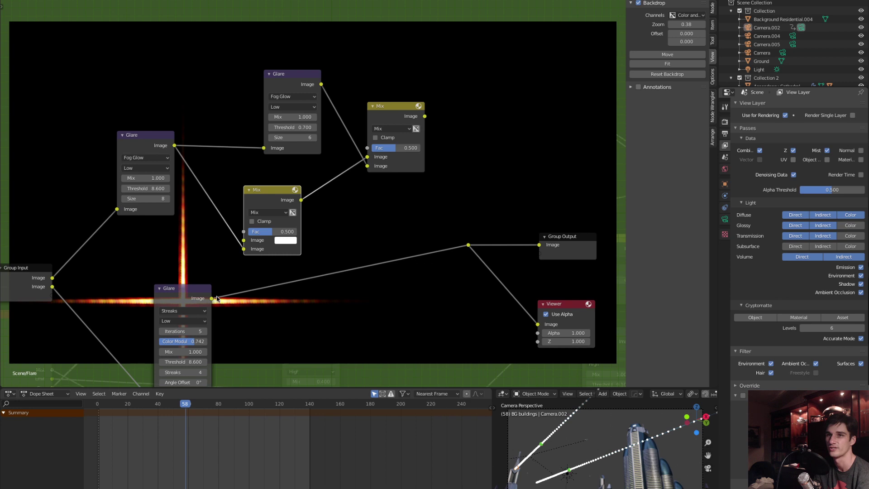
left_click_drag(212, 298, 243, 240)
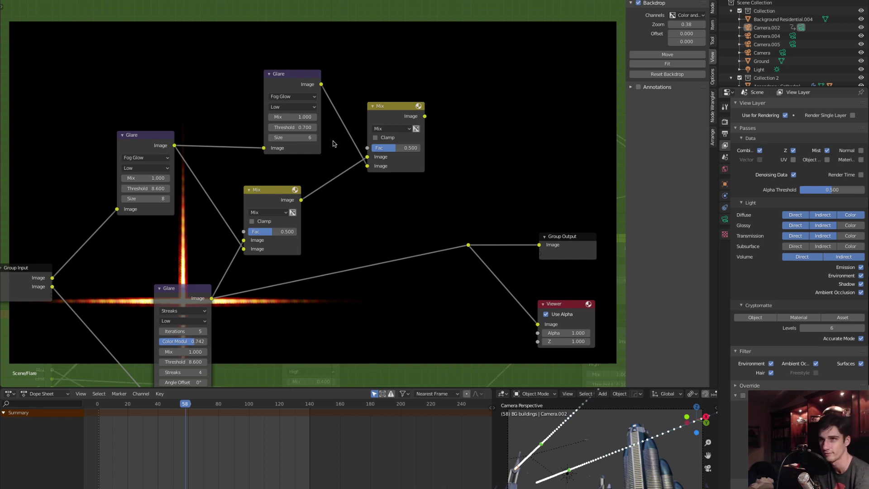
left_click_drag(425, 117, 468, 244)
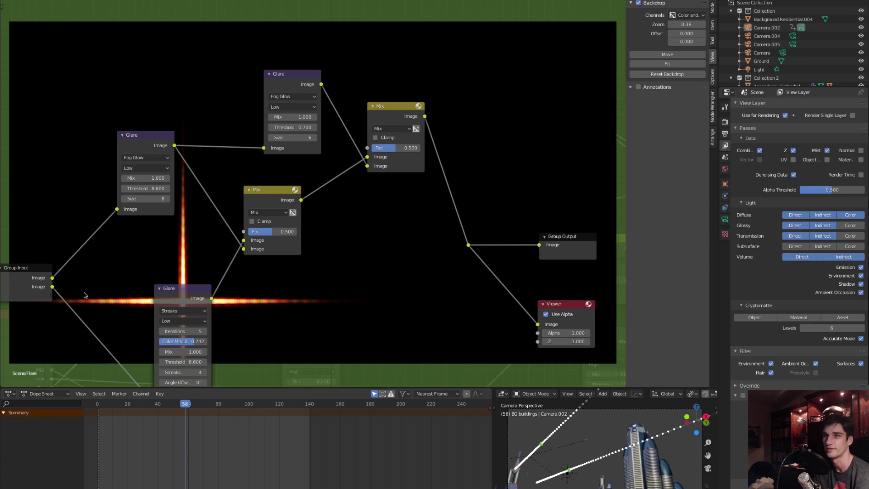
Test detaching the Streaks Glare from the first Mix node's Image input, and reattach it to that Mix
left_click_drag(244, 240, 224, 308)
scroll(245, 329, "up", 1)
middle_click_drag(244, 329, 422, 413)
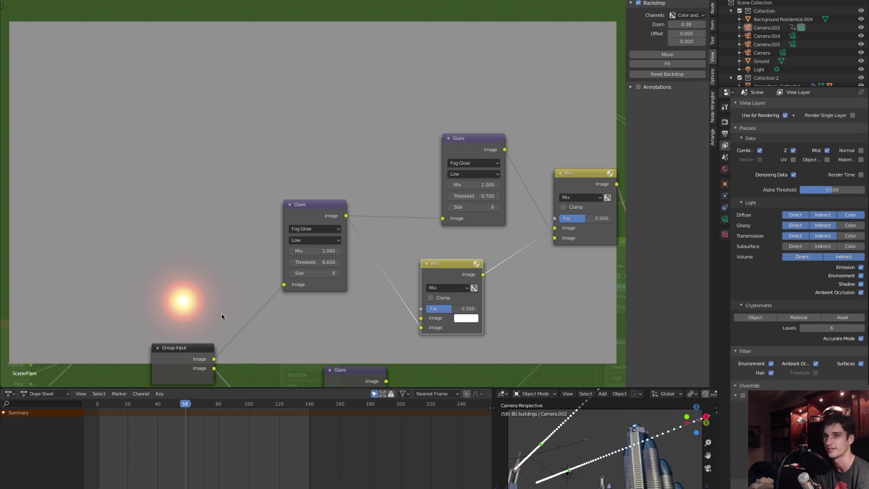
mouse_move(498, 271)
middle_mouse_down()
mouse_move(274, 64)
mouse_move(373, 155)
mouse_move(338, 194)
middle_mouse_up()
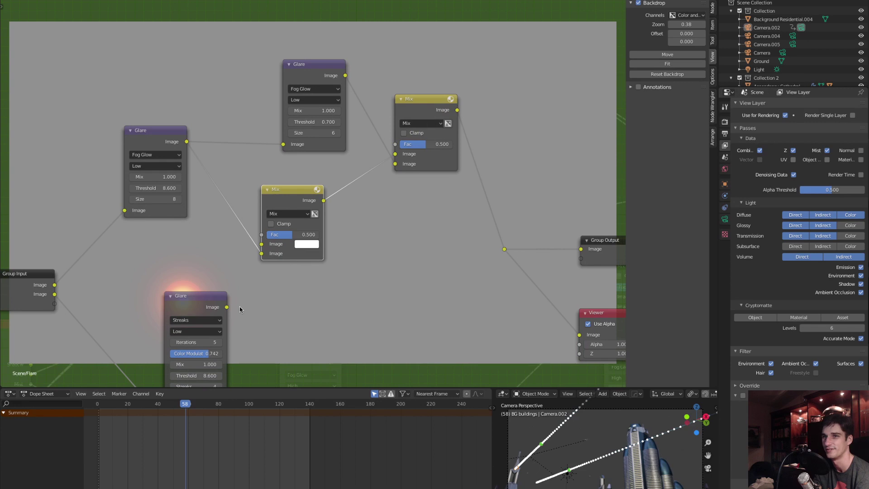
left_click_drag(226, 307, 263, 253)
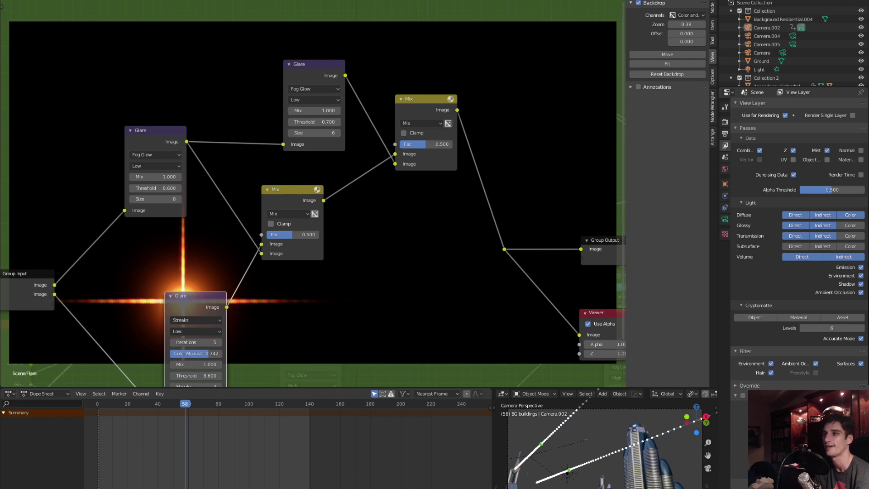
Exit the Flare group and set the Lighten node's blending mode to Screen
key("Tab")
middle_click_drag(232, 298, 561, 25)
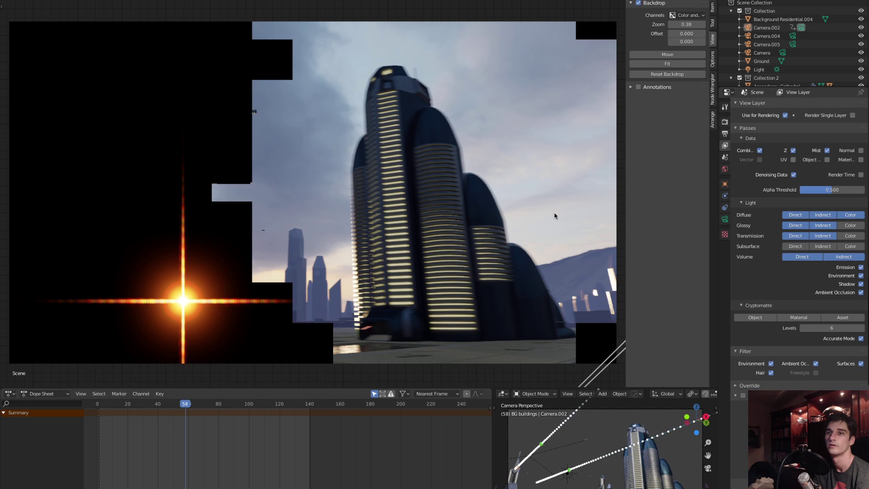
middle_click_drag(555, 214, 244, 91)
middle_click_drag(474, 117, 154, 160)
middle_click_drag(341, 236, 186, 180)
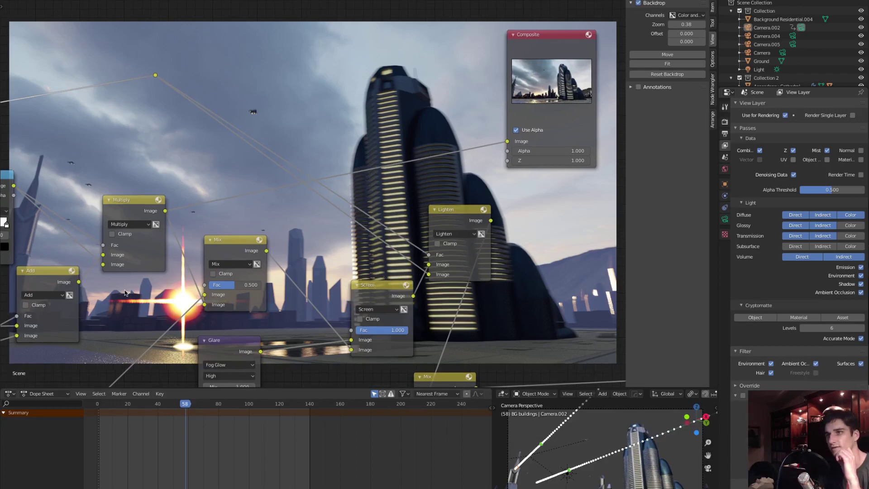
scroll(129, 294, "up", 2)
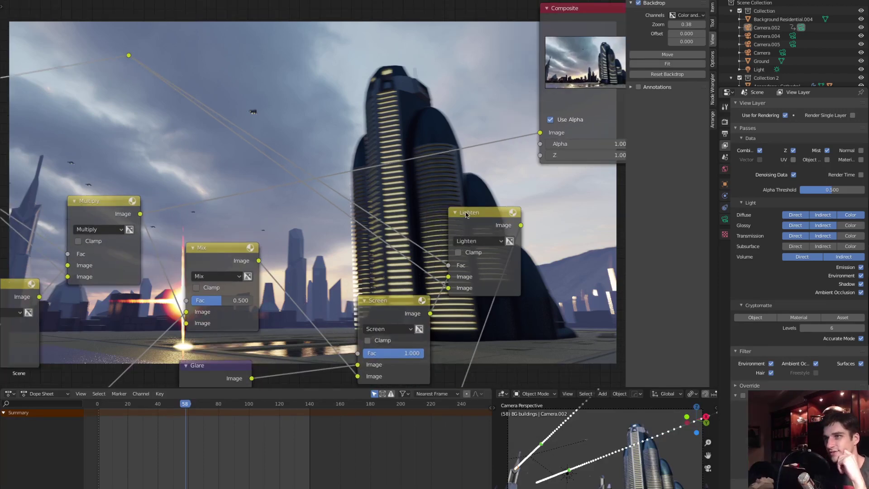
left_click(475, 243)
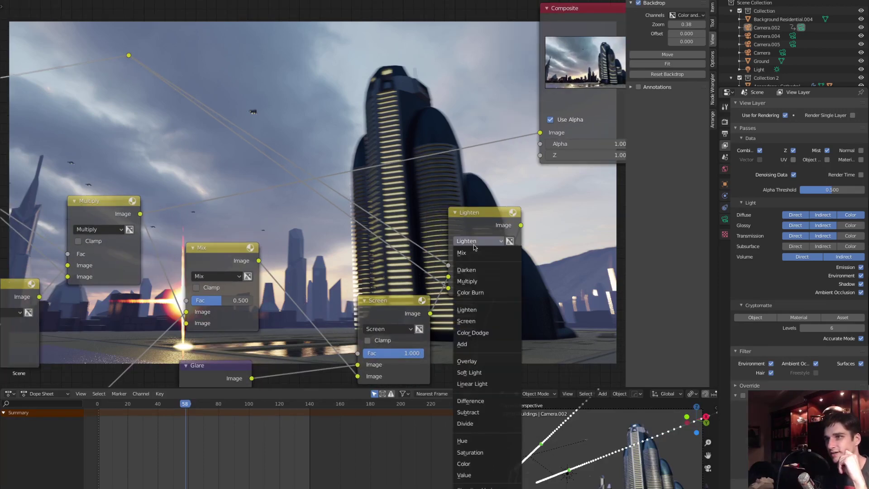
left_click(473, 319)
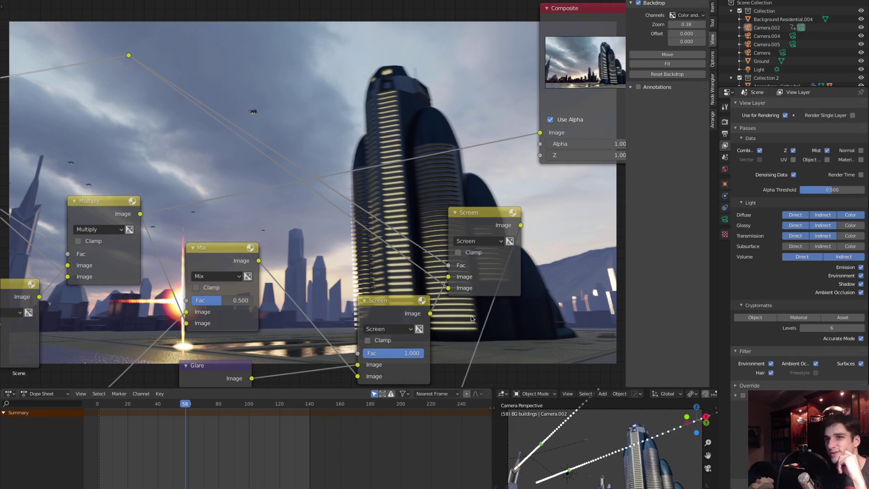
Unlink the flare from the Fac input of the Screen node formerly set to Lighten, and set its factor to 0.500
middle_click_drag(471, 319, 191, 131)
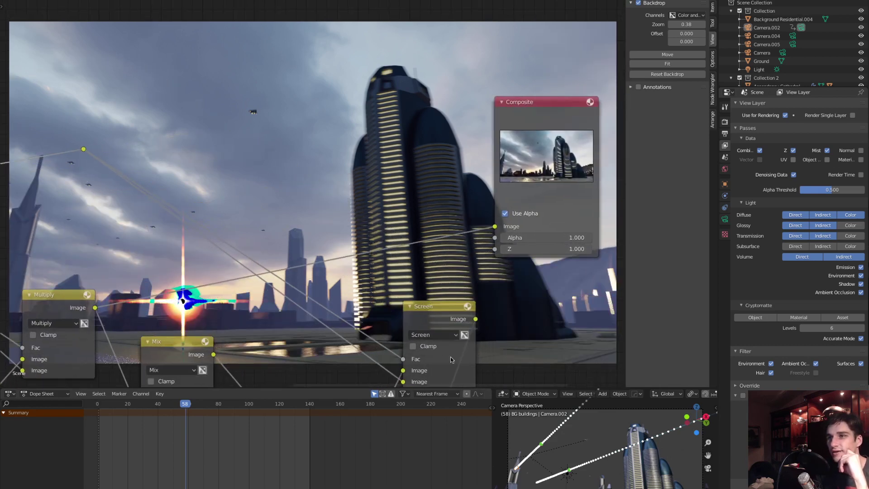
left_click_drag(403, 359, 379, 329)
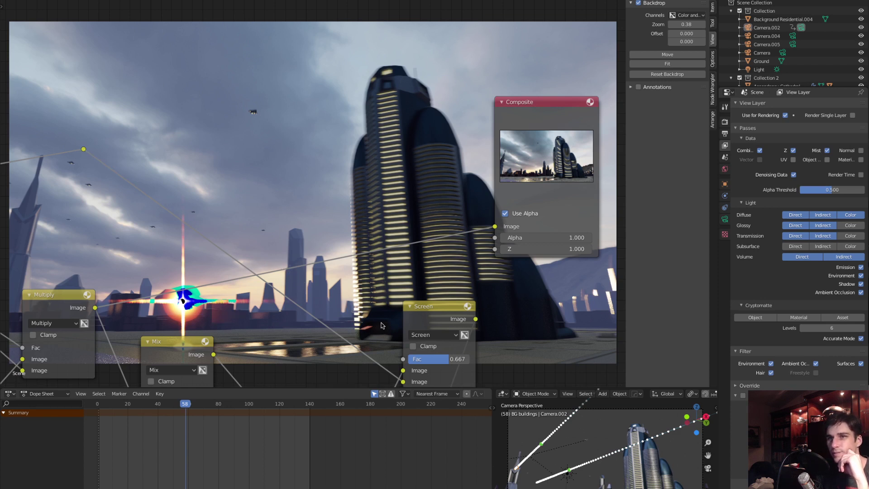
left_click(444, 360)
type("0.5")
key("Return")
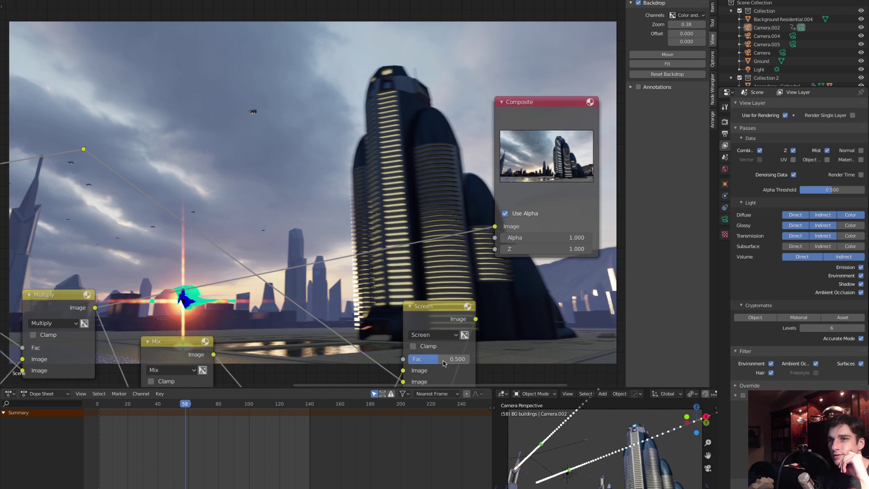
Switch that node's blending mode to Add and compare the result with the flare reroute linked to and unlinked from its Fac
left_click(432, 336)
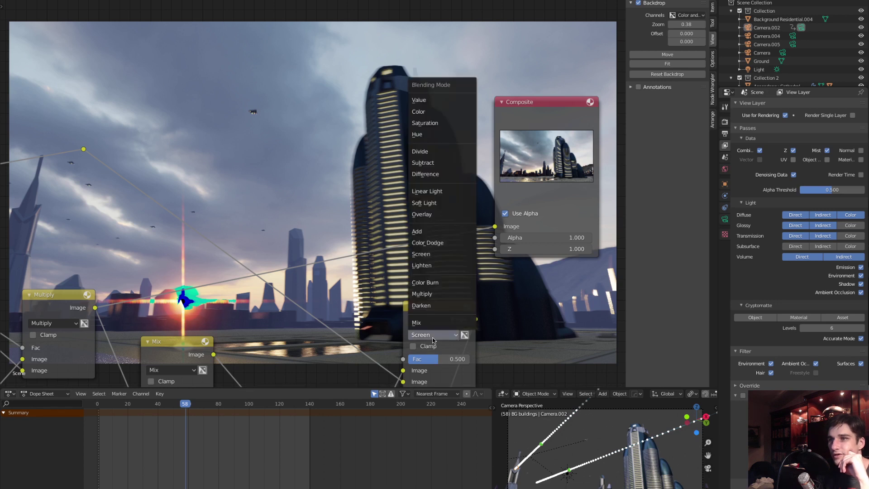
left_click(431, 232)
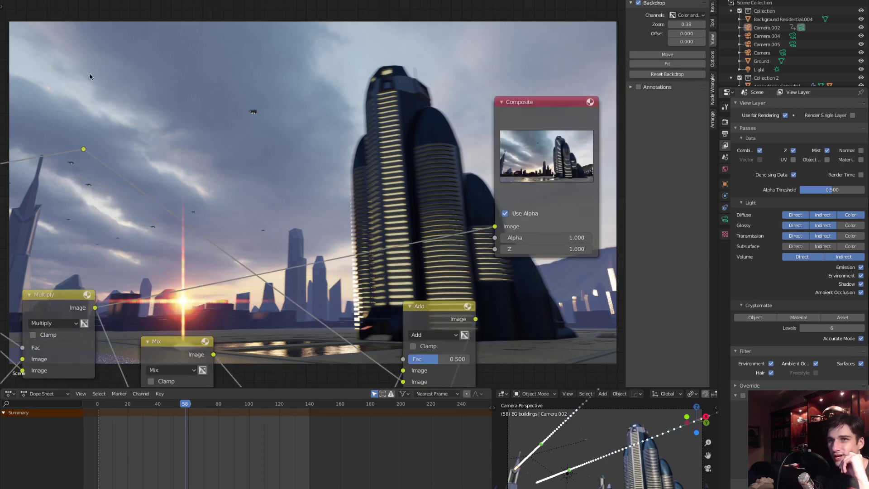
left_click_drag(83, 149, 403, 359)
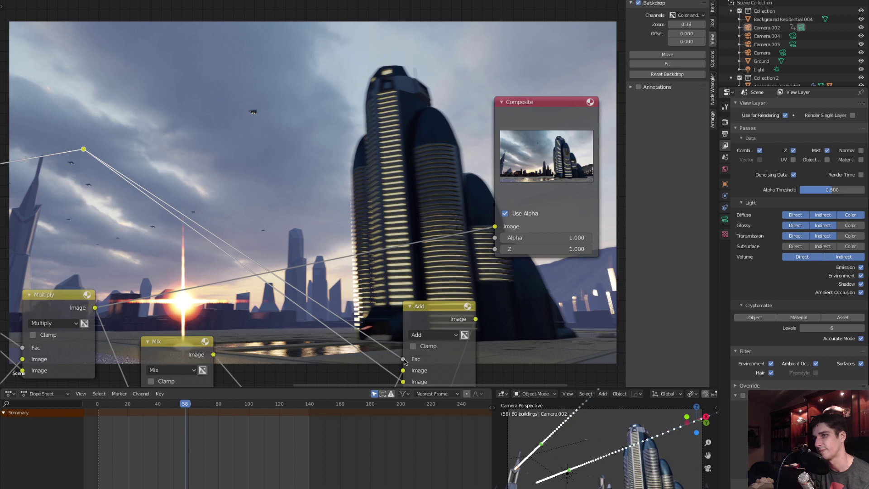
left_click_drag(403, 359, 497, 269)
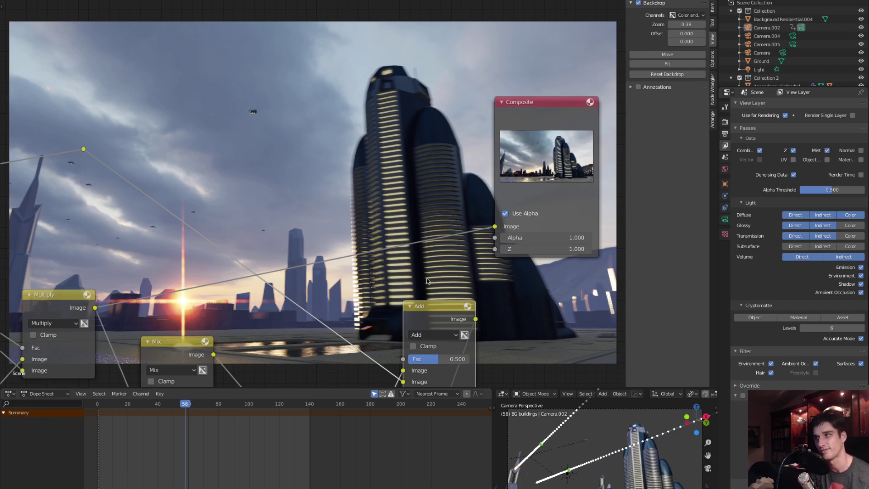
scroll(353, 278, "up", 1)
middle_click_drag(240, 288, 266, 45)
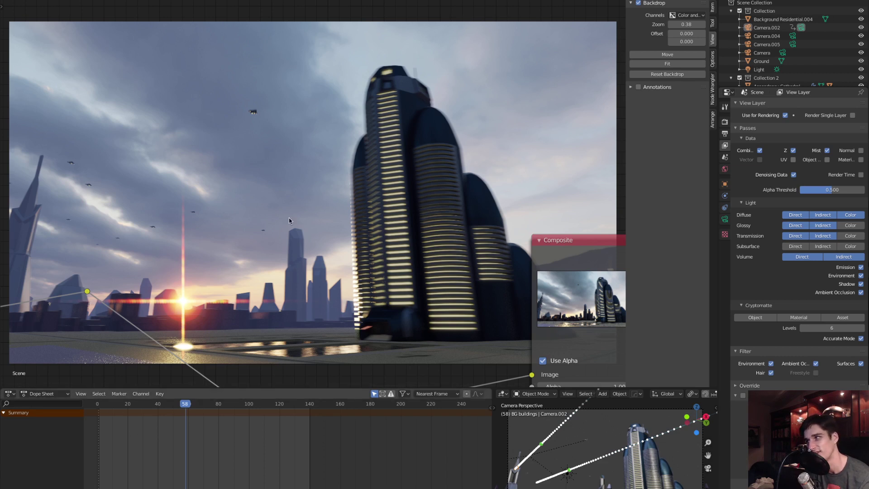
scroll(146, 313, "up", 1)
scroll(146, 312, "down", 3)
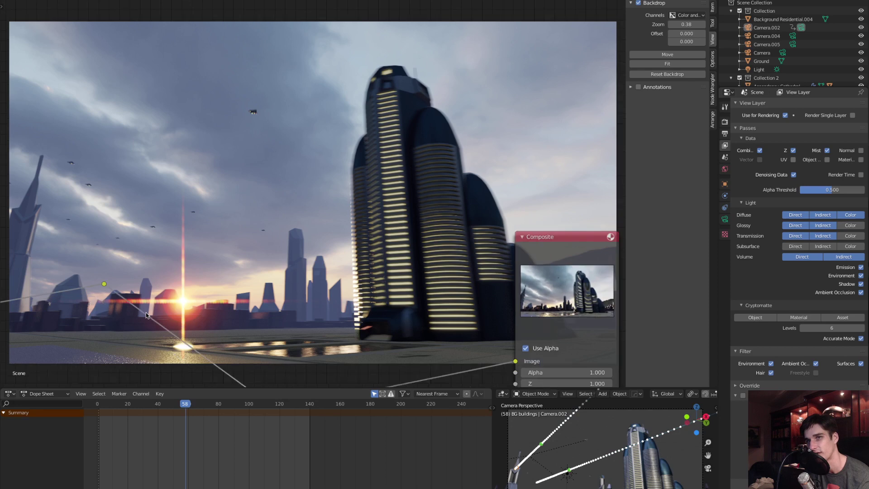
scroll(199, 293, "up", 1)
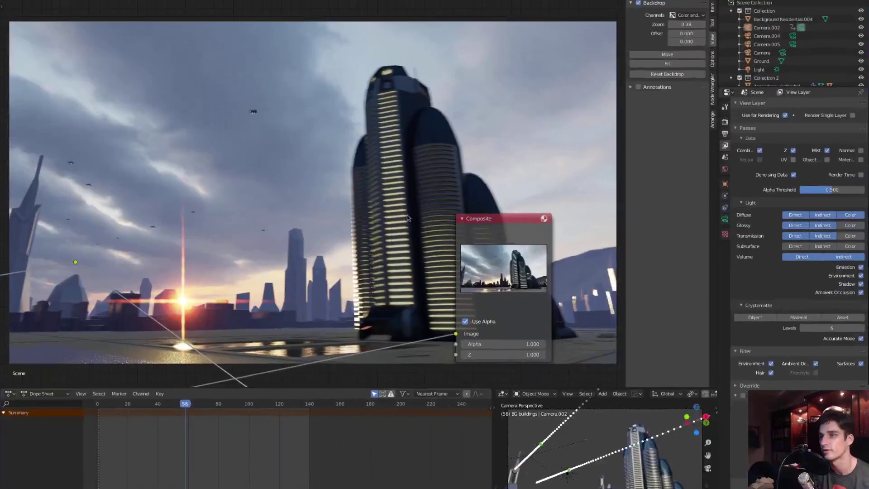
left_click(73, 0)
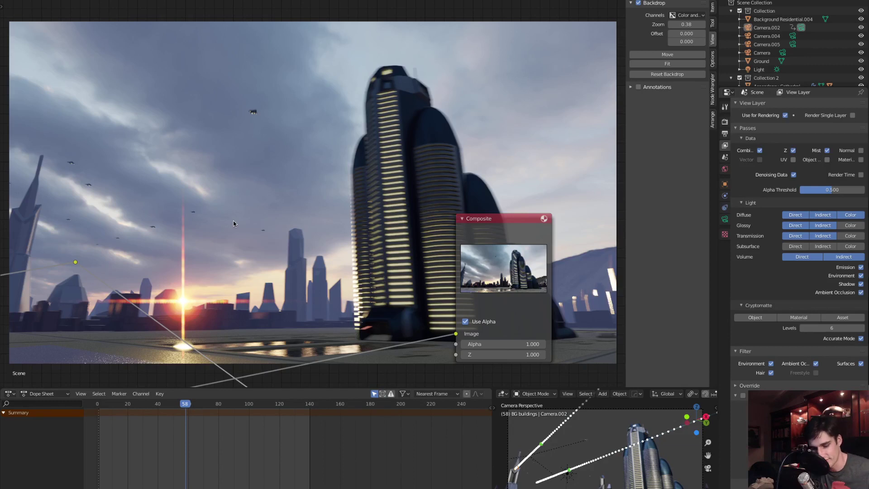
Set the Cycles render device to GPU Compute
left_click(724, 122)
left_click(832, 126)
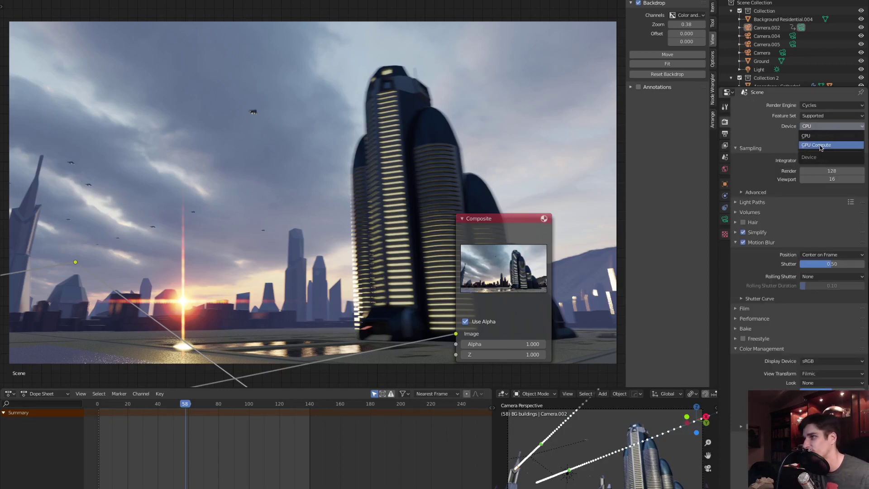
left_click(821, 136)
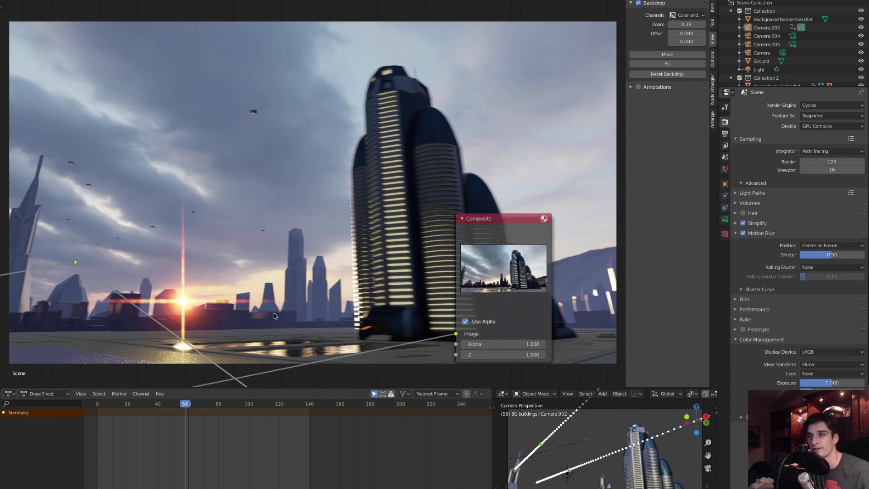
Open the recent file Greyhound.blend, view the Greyhound Racer model from several sides, and deselect it
left_click(18, 1)
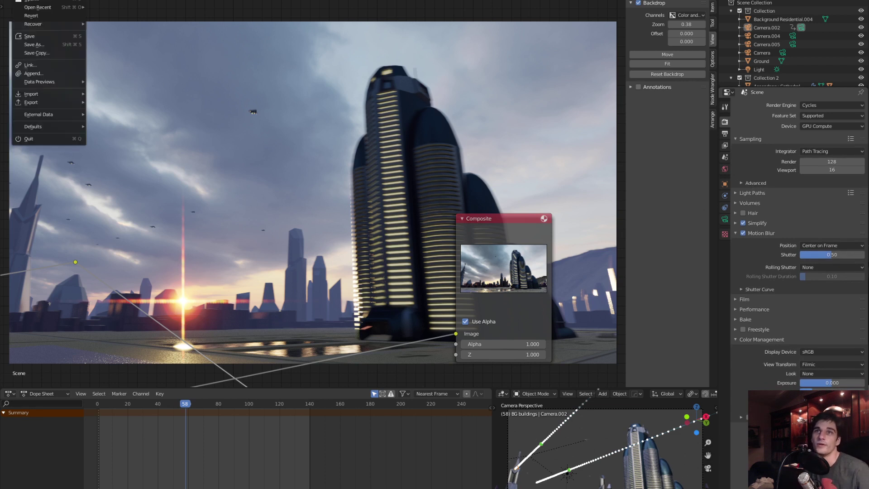
mouse_move(38, 7)
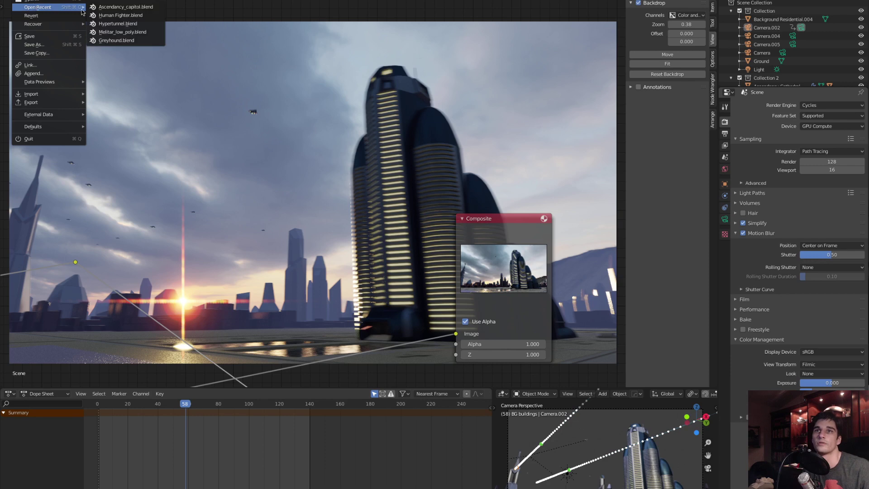
left_click(133, 40)
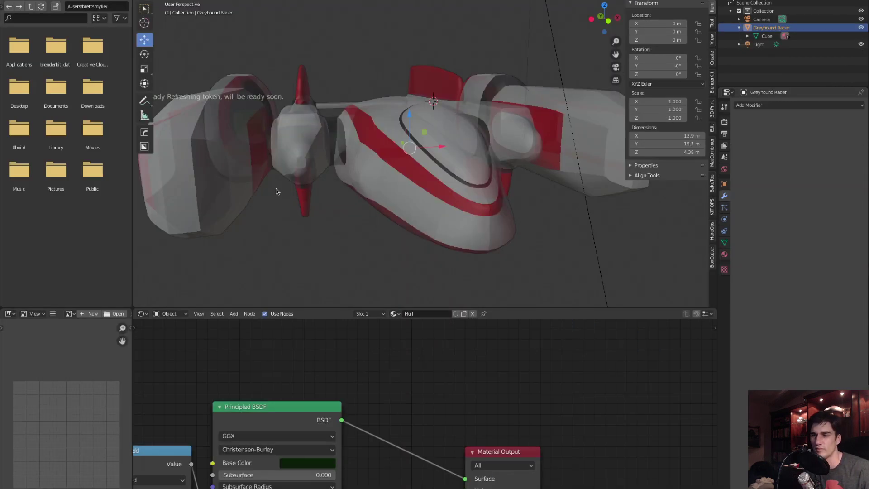
middle_click_drag(390, 233, 239, 260)
scroll(367, 247, "down", 7)
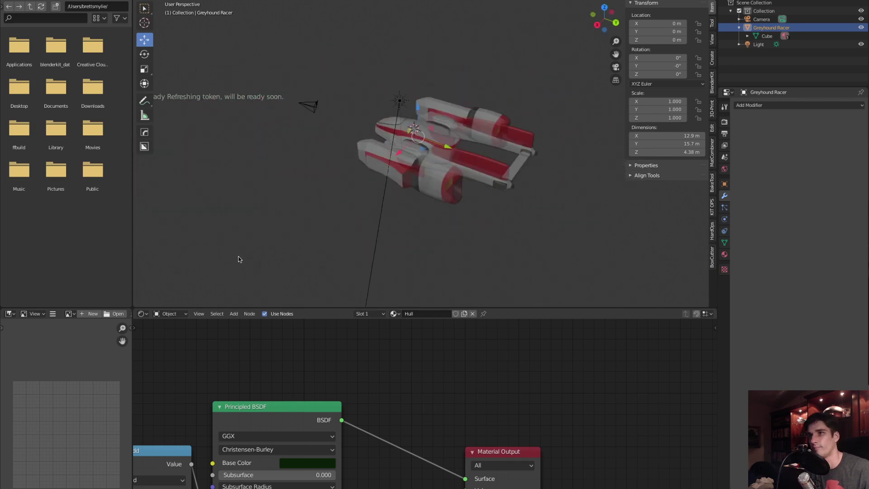
left_click(294, 180)
middle_click_drag(294, 180, 400, 156)
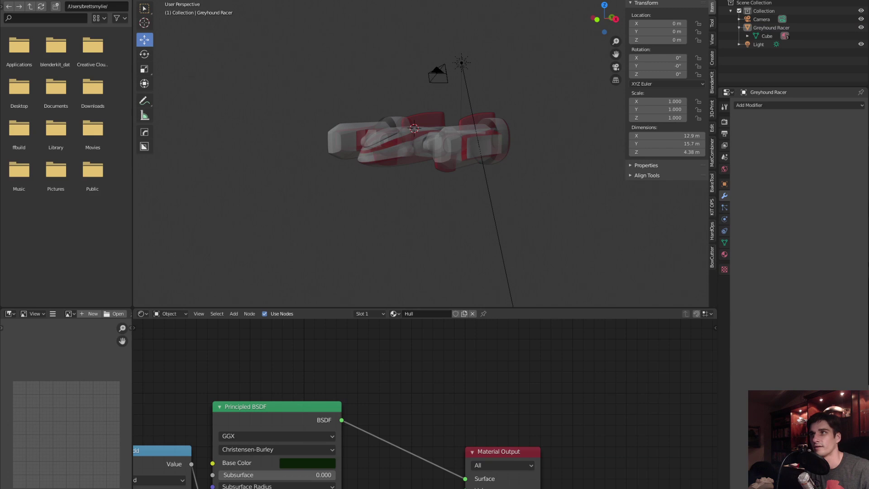
Turn off X-ray display and switch the 3D viewport to Rendered shading
key("alt+z")
middle_click_drag(278, 120, 285, 167)
key("z")
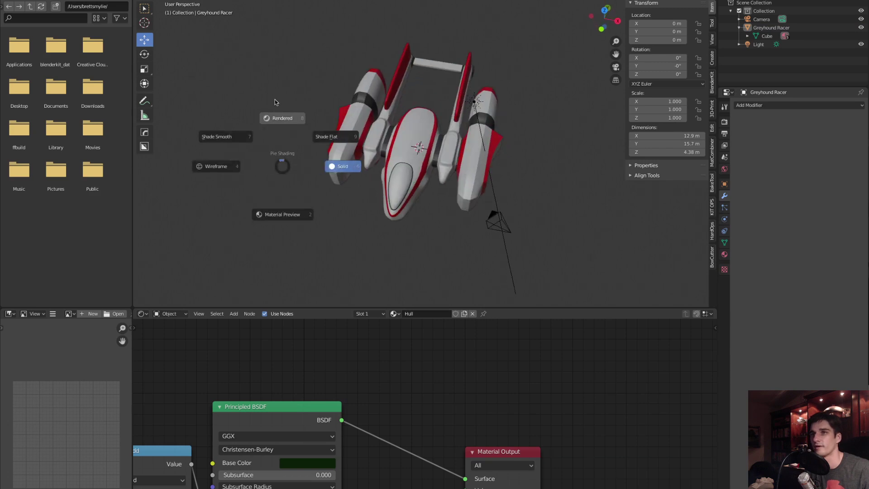
left_click(274, 107)
Select the Greyhound Racer, inspect its rear engines and tail booms in the rendered view, and enter Edit Mode
mouse_move(307, 248)
middle_mouse_down()
mouse_move(295, 227)
mouse_move(369, 213)
mouse_move(431, 238)
mouse_move(430, 259)
middle_mouse_up()
scroll(296, 228, "up", 3)
scroll(426, 247, "down", 3)
left_click(409, 209)
middle_click_drag(409, 209, 367, 307)
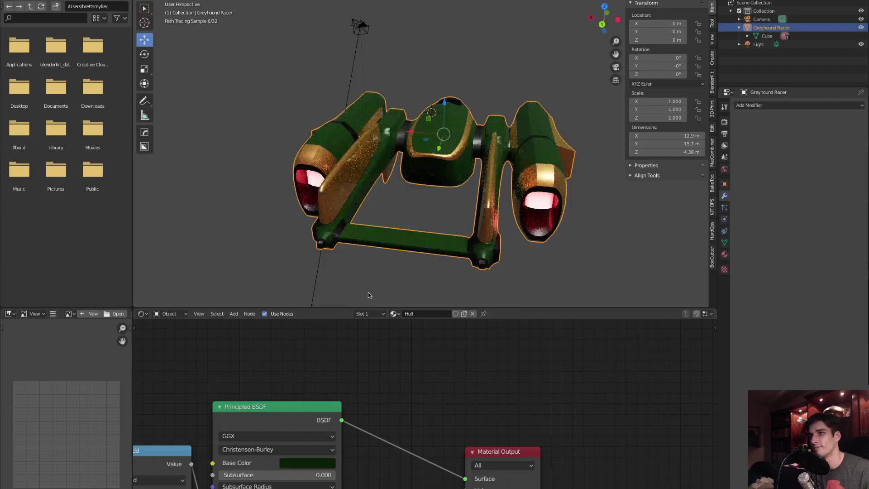
key("Tab")
middle_click_drag(345, 259, 246, 222)
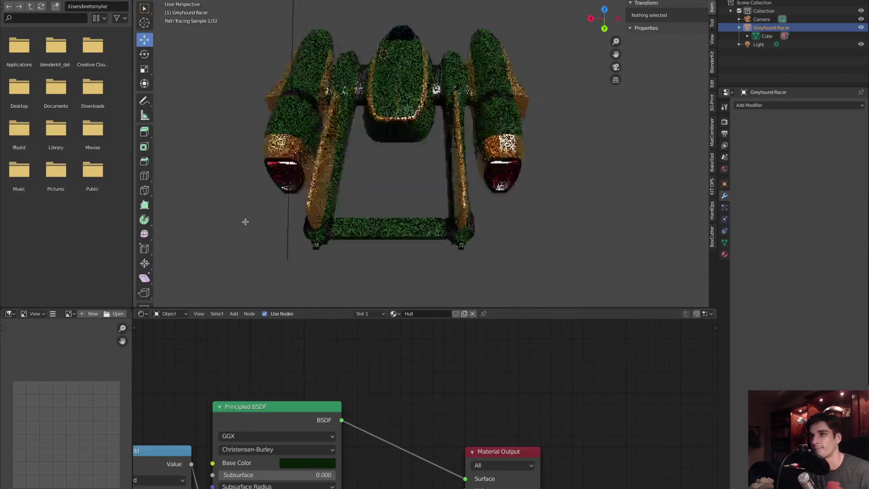
Switch to Google Chrome, search for "sea vixen" in a new tab, and show the image results
key("super+Tab")
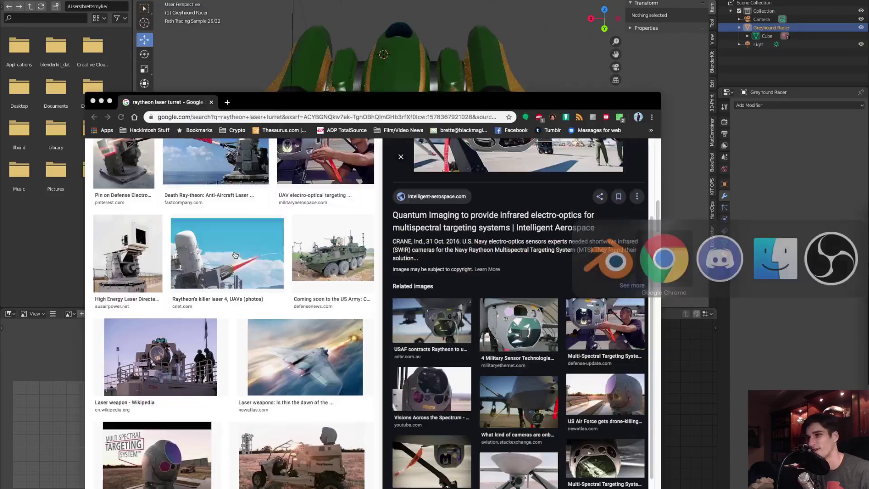
left_click(228, 102)
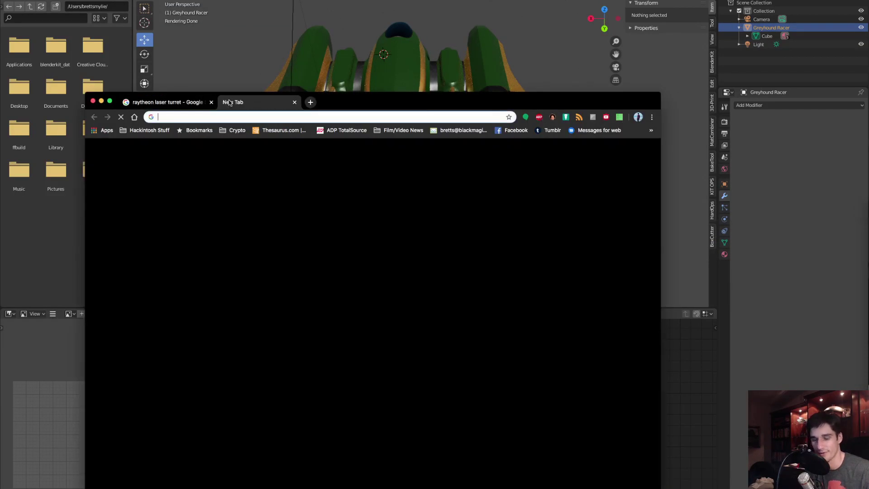
type("sea vixen")
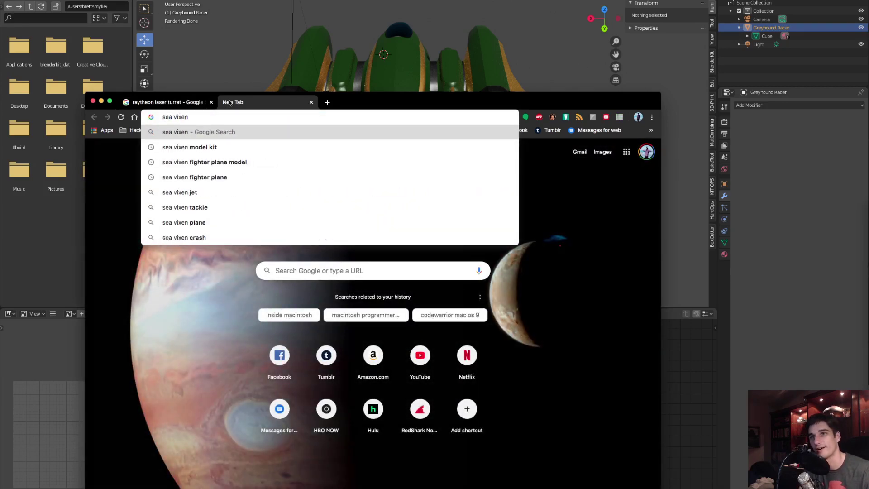
key("Return")
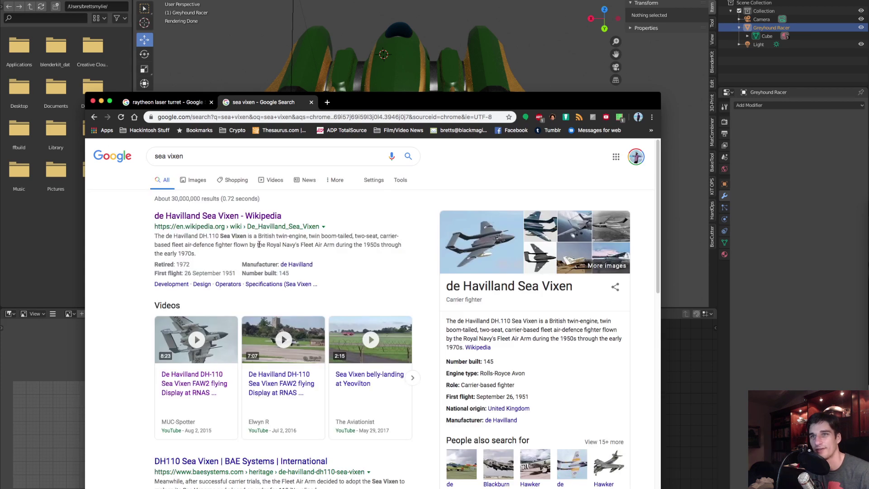
left_click(199, 178)
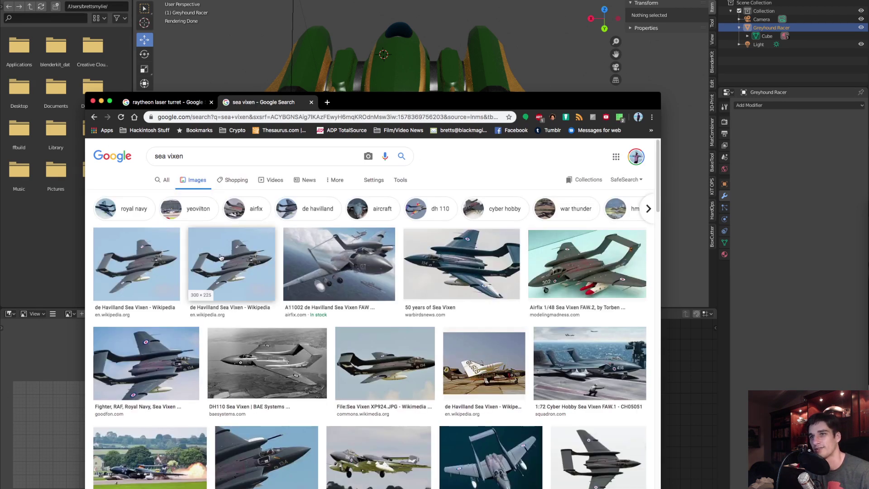
Find the related Reddit photo of the de Havilland Sea Vixen, open its post, and open the picture on its own
left_click(220, 257)
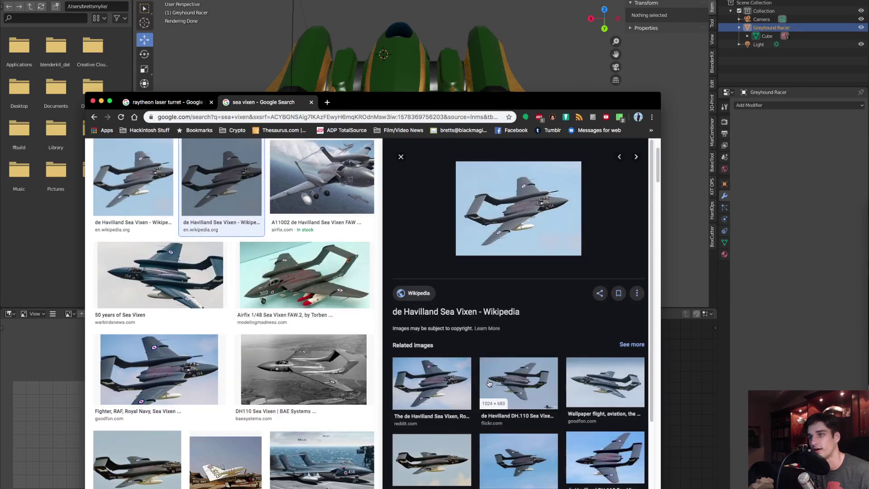
left_click(438, 392)
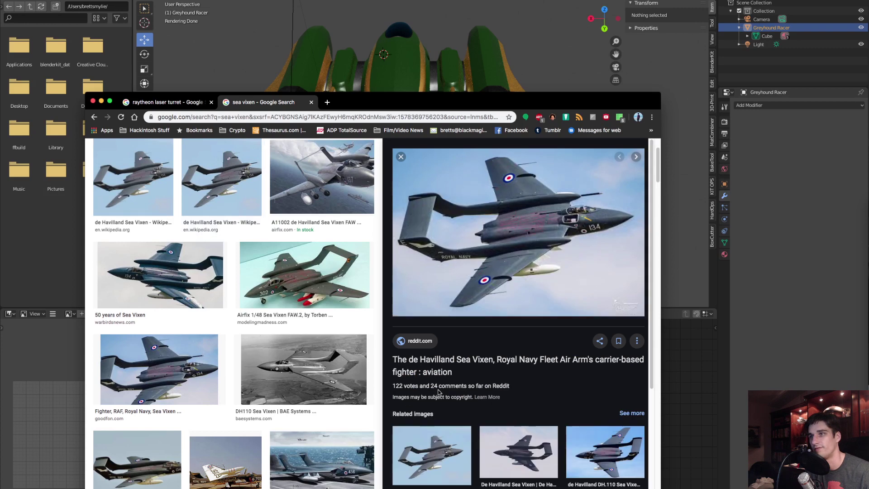
left_click(476, 234)
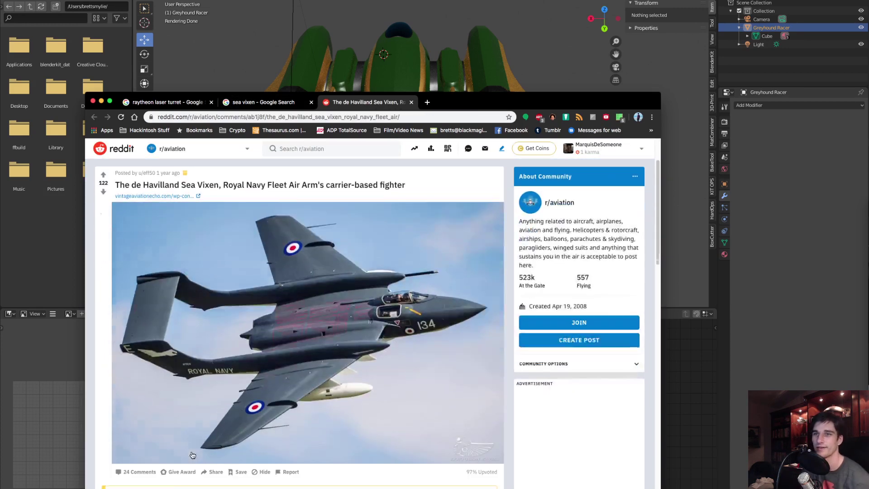
left_click(231, 372)
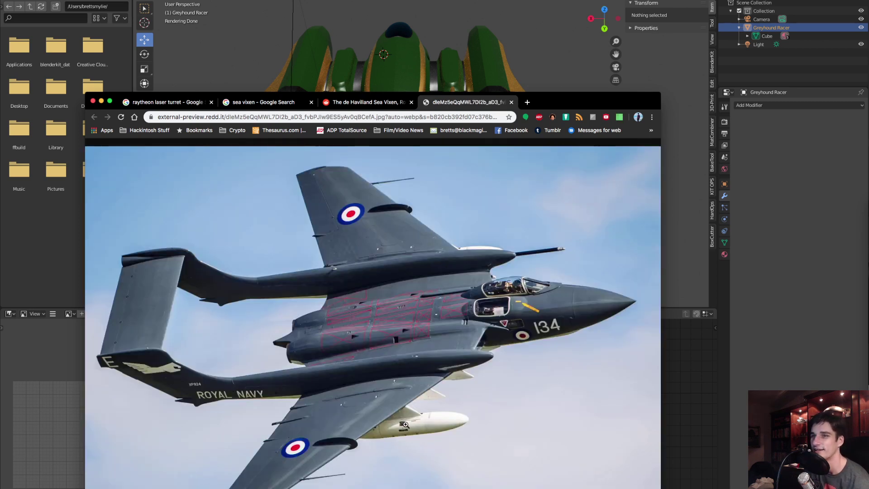
Widen the browser window to the full screen width and enlarge the Sea Vixen photo to full size
double_click(662, 381)
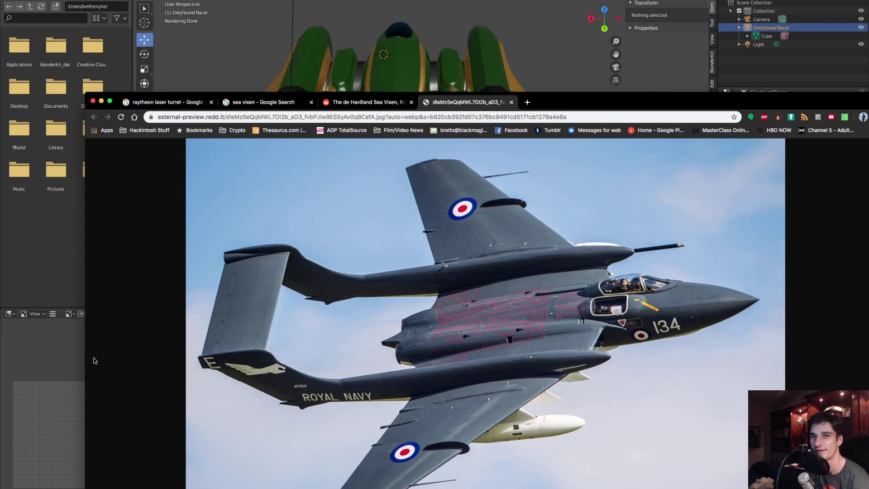
left_click_drag(84, 365, 2, 357)
left_click(626, 277)
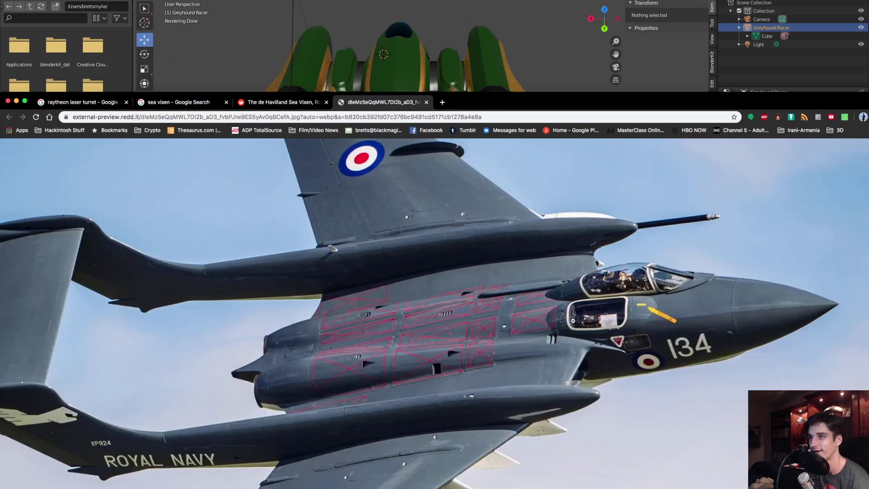
Examine the Sea Vixen's cockpit, wing and twin tail booms in the enlarged photo, and fit the picture back to the window
scroll(620, 318, "right", 1)
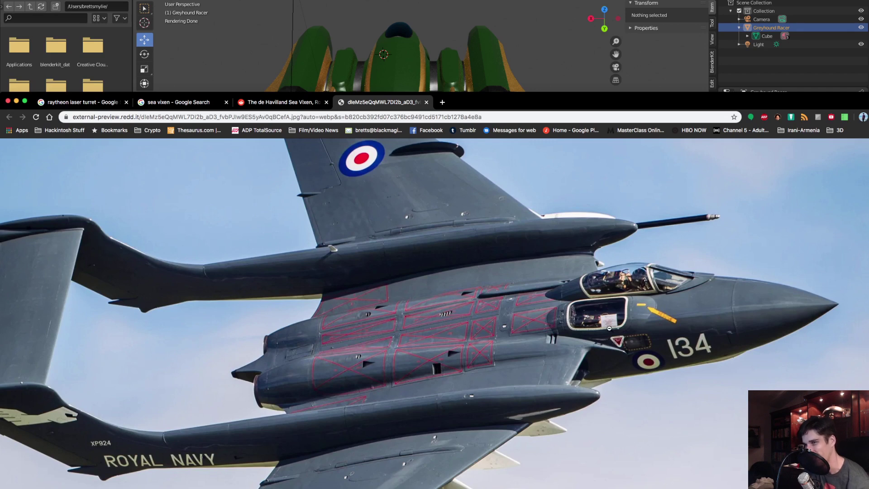
scroll(607, 335, "up", 5)
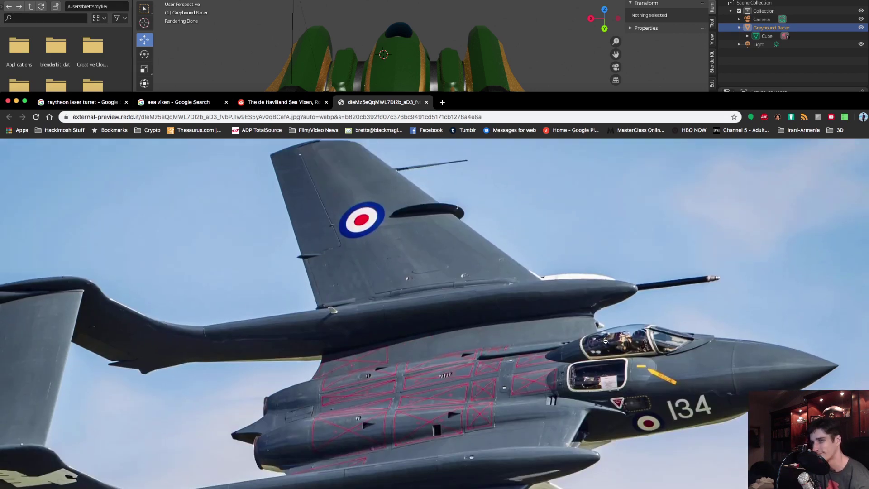
scroll(606, 342, "down", 1)
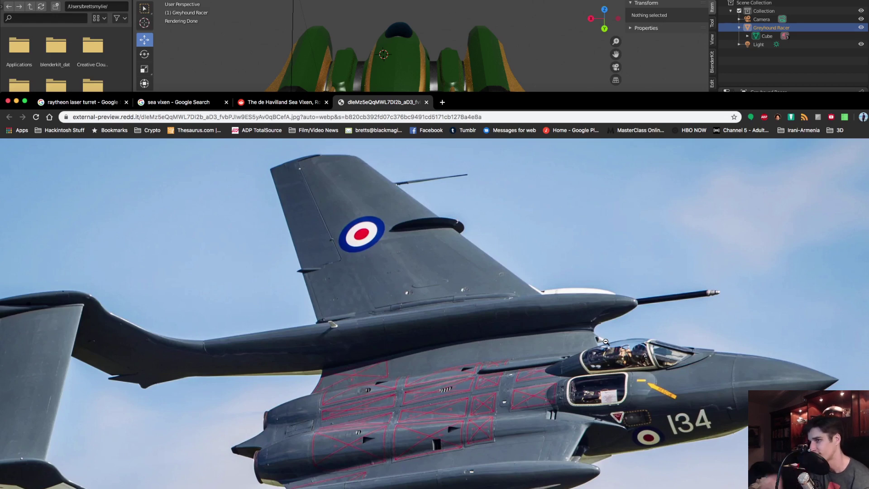
scroll(606, 341, "down", 10)
scroll(604, 345, "up", 4)
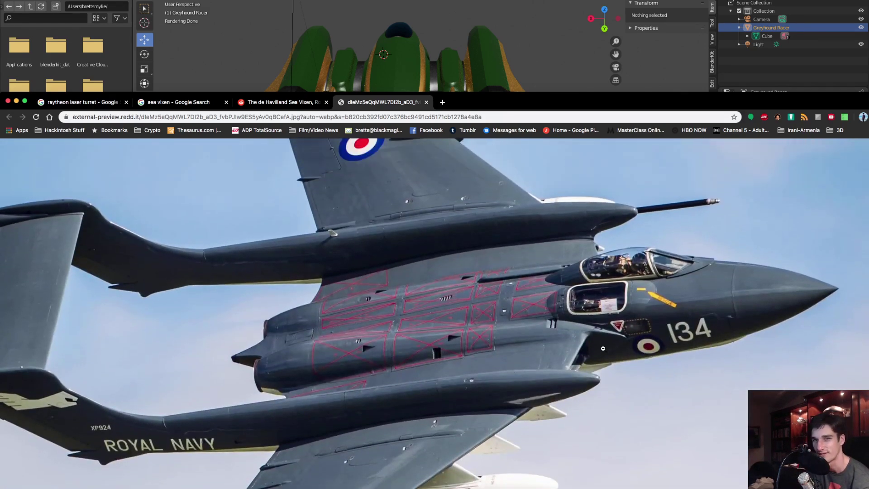
scroll(605, 346, "left", 6)
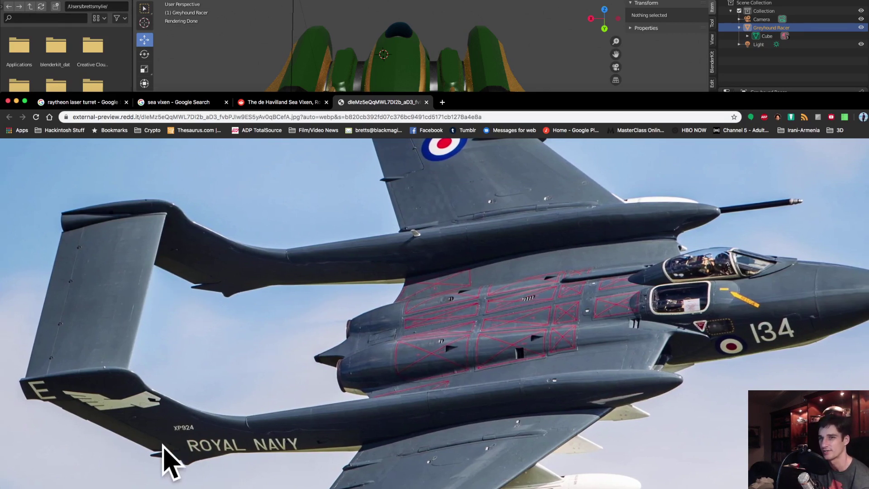
scroll(367, 453, "down", 3)
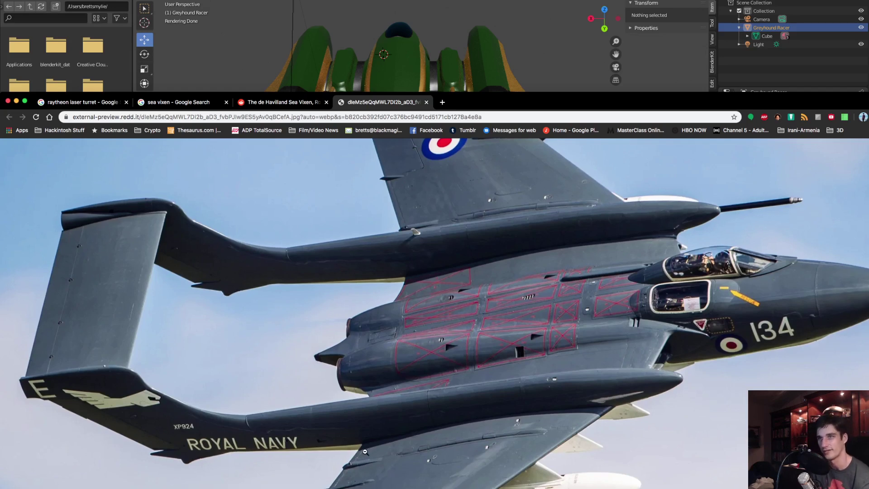
left_click(365, 451)
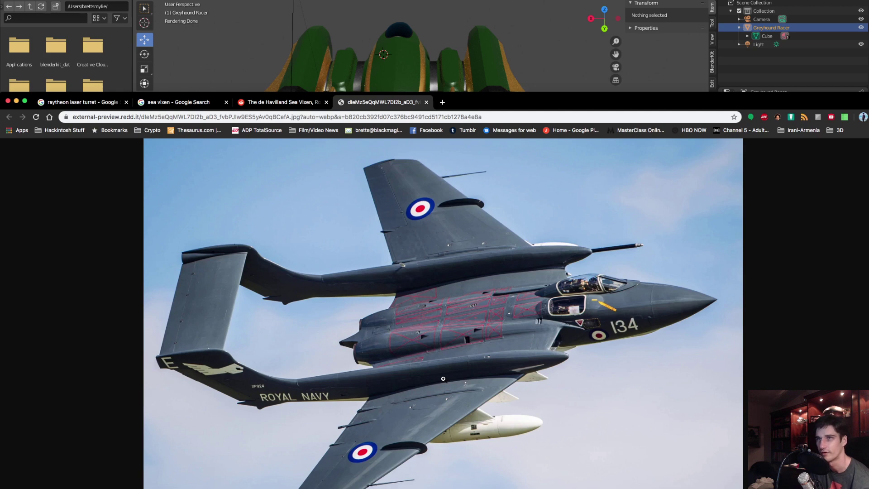
Close the Sea Vixen picture tab and switch back to Blender to view the Greyhound Racer from behind at an angle
middle_click(397, 106)
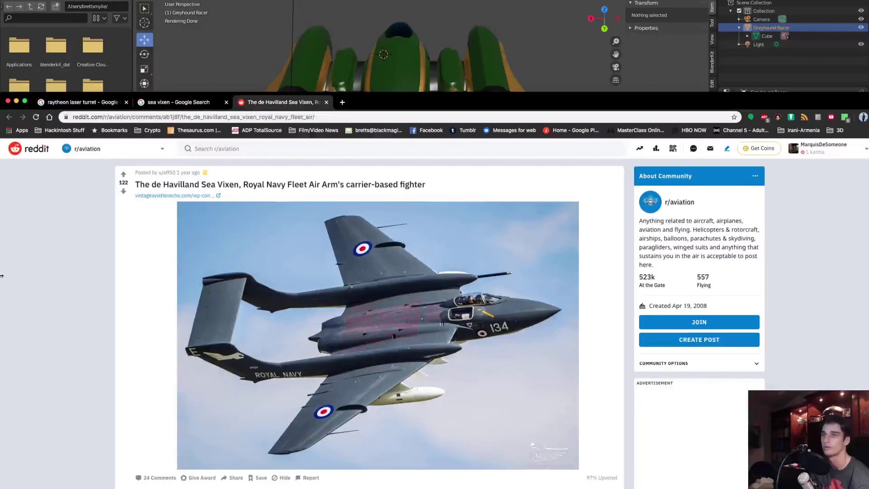
key("super+Tab")
mouse_move(281, 219)
middle_mouse_down()
mouse_move(271, 170)
mouse_move(290, 158)
mouse_move(317, 182)
mouse_move(292, 198)
mouse_move(231, 192)
mouse_move(419, 197)
mouse_move(409, 200)
mouse_move(477, 168)
mouse_move(447, 189)
mouse_move(449, 216)
mouse_move(273, 178)
mouse_move(305, 144)
mouse_move(351, 203)
mouse_move(295, 172)
mouse_move(316, 204)
middle_mouse_up()
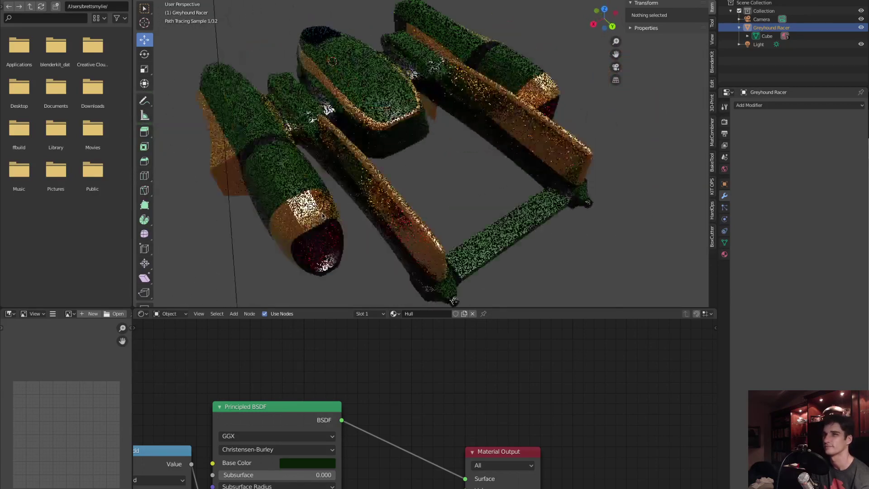
Open the recent file Hypertunnel.blend without saving the changes to Greyhound, and view the long tube model from the side
key("F4")
mouse_move(46, 24)
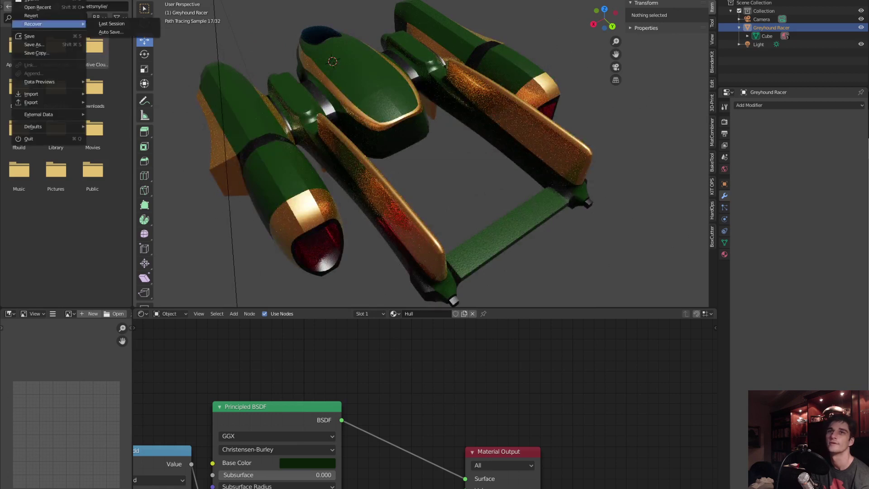
mouse_move(55, 7)
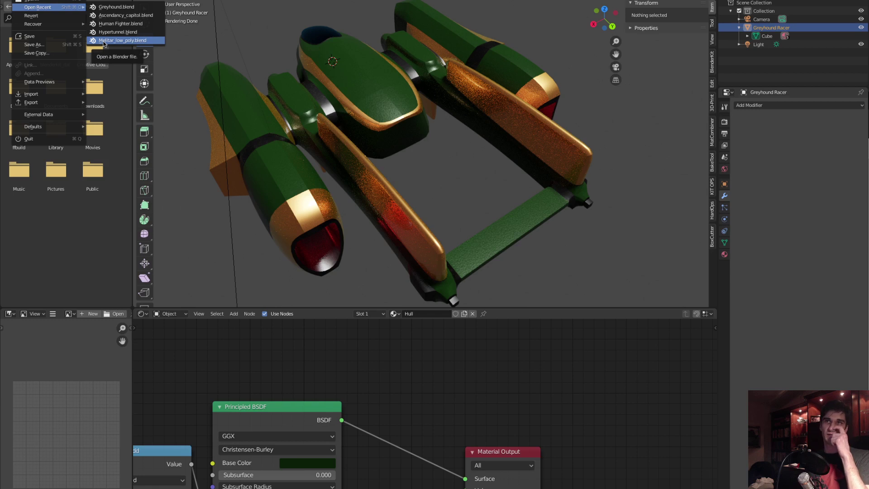
left_click(115, 32)
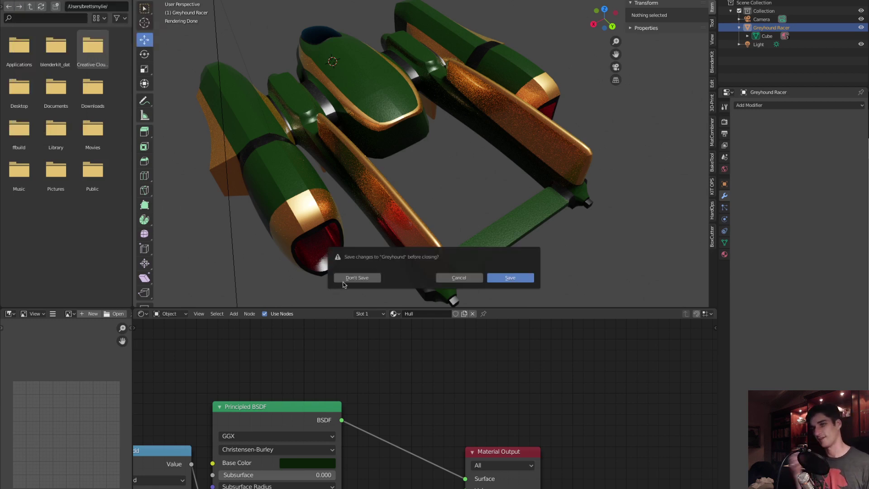
left_click(355, 278)
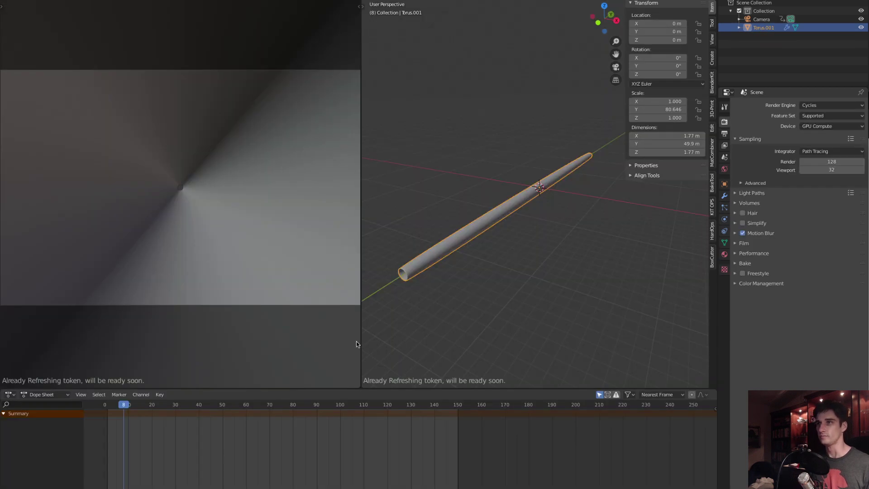
middle_click_drag(442, 363, 713, 385)
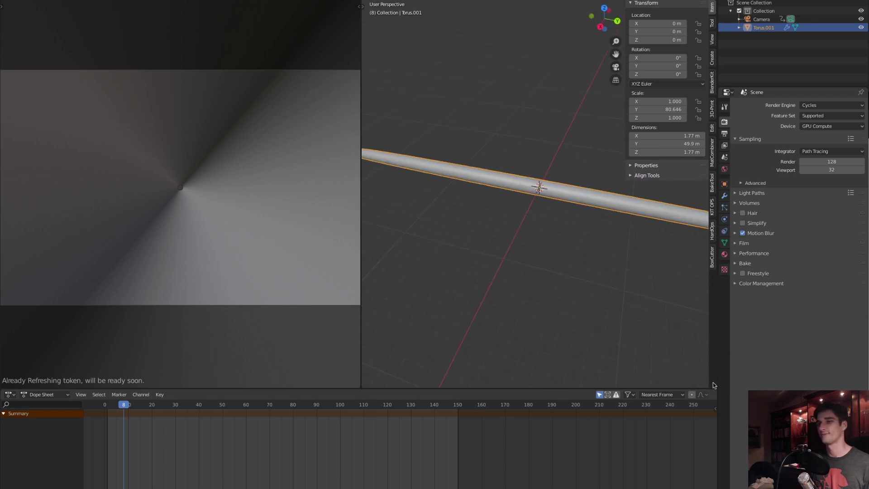
Preview the tunnel's camera view in Rendered shading and scrub the timeline to frame 1, and on to frame 49
middle_click_drag(376, 318, 426, 318)
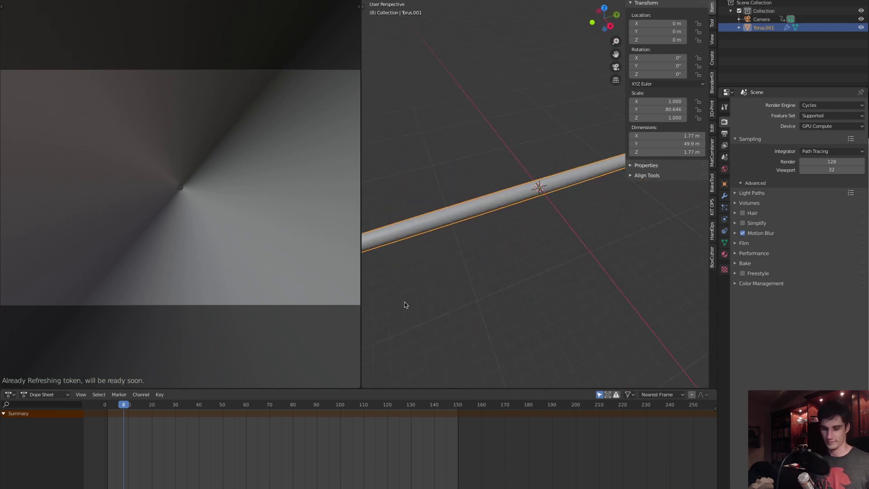
key("z")
left_click(177, 300)
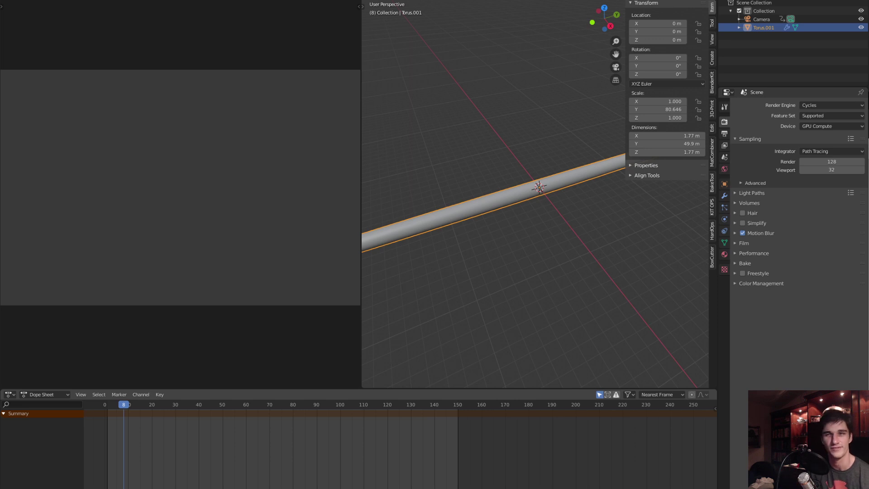
left_click_drag(123, 405, 107, 404)
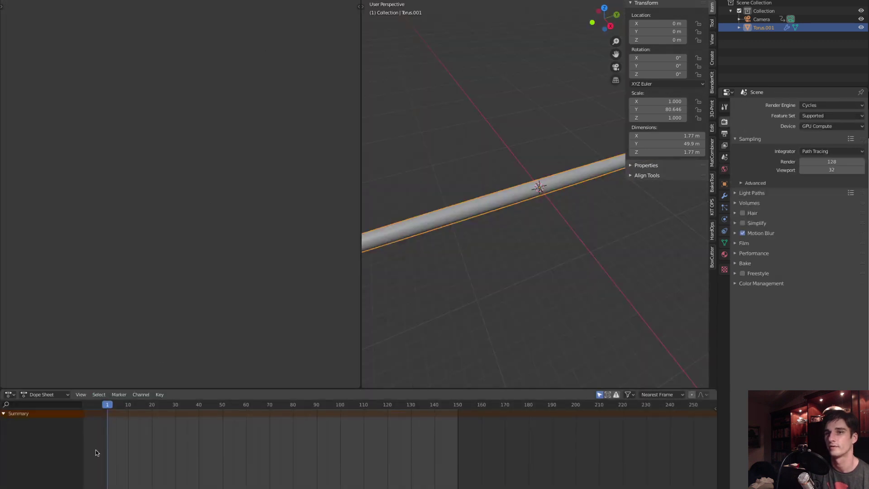
left_click_drag(135, 394, 220, 398)
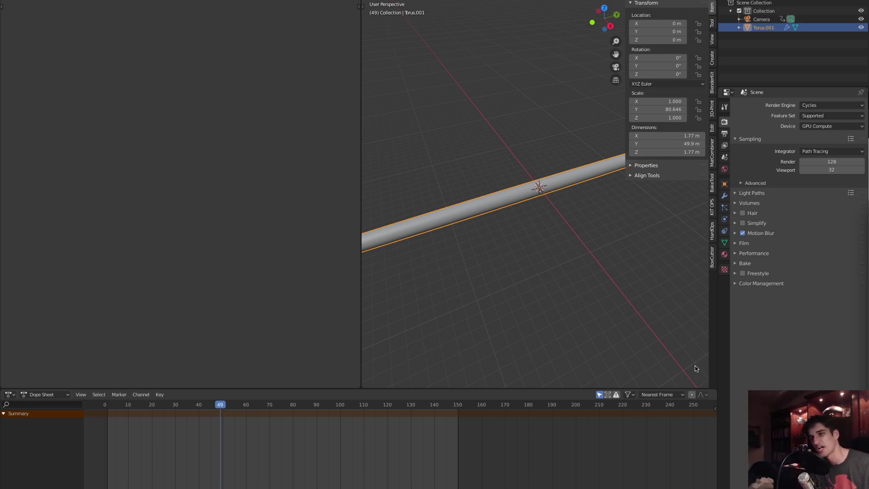
Inspect the long tube lengthwise and from above, including the measurements along its sides
middle_click_drag(475, 320, 218, 240)
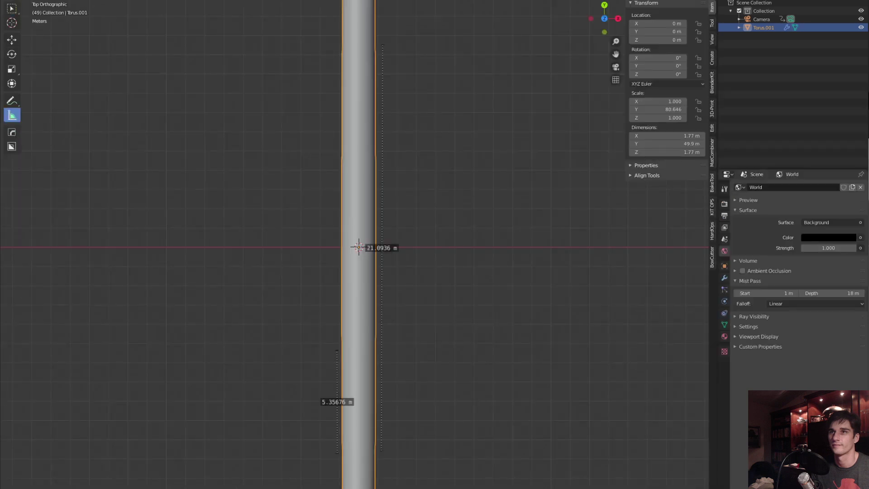
scroll(200, 112, "down", 8)
scroll(200, 111, "up", 5)
scroll(200, 111, "down", 1)
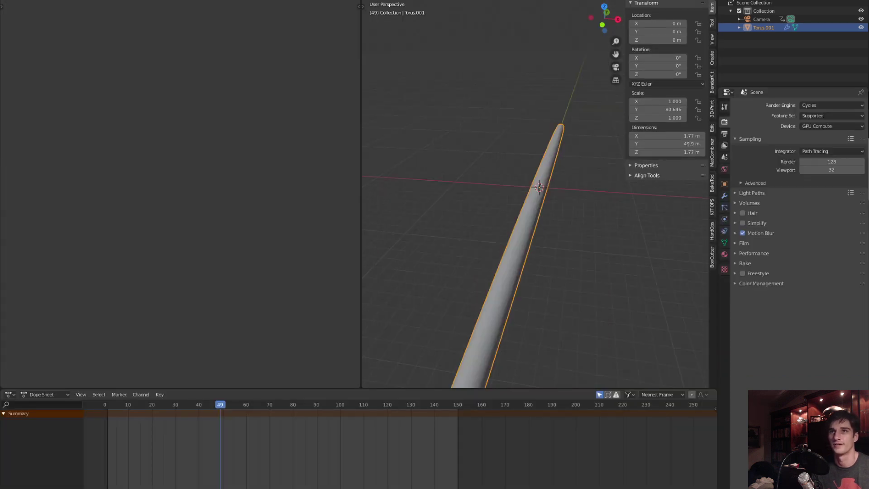
Open Utah_class_cruiser.blend from the Documents folder without saving the changes to Hypertunnel
left_click(19, 0)
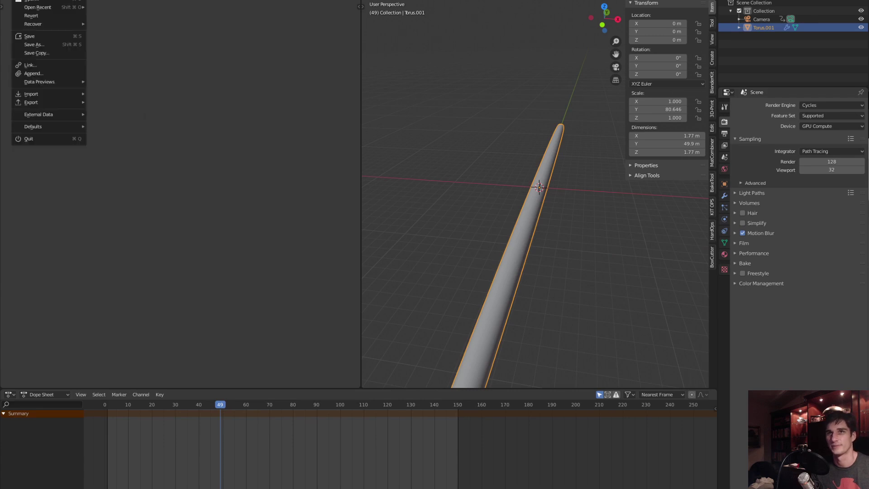
mouse_move(34, 27)
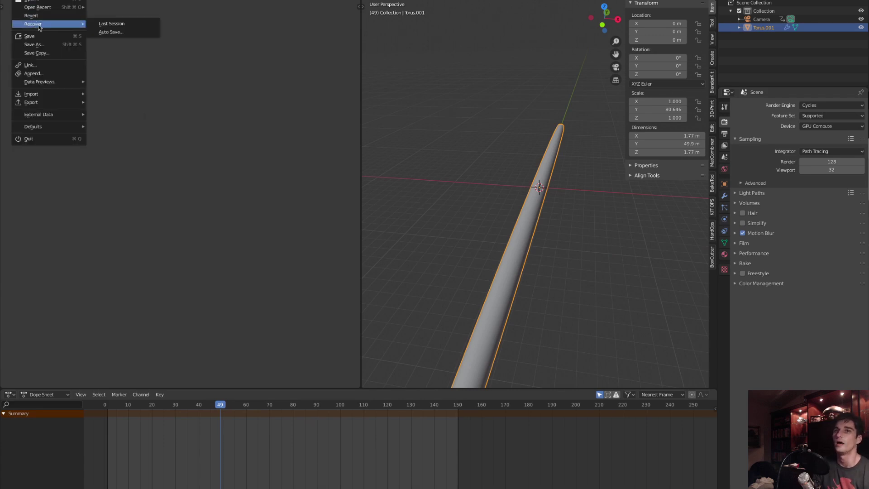
left_click(32, 1)
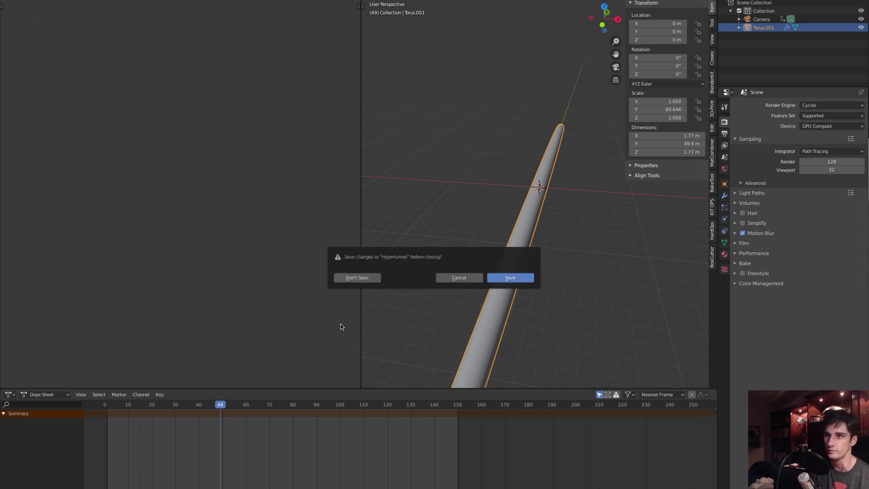
left_click(368, 279)
scroll(432, 285, "down", 2)
scroll(399, 340, "down", 5)
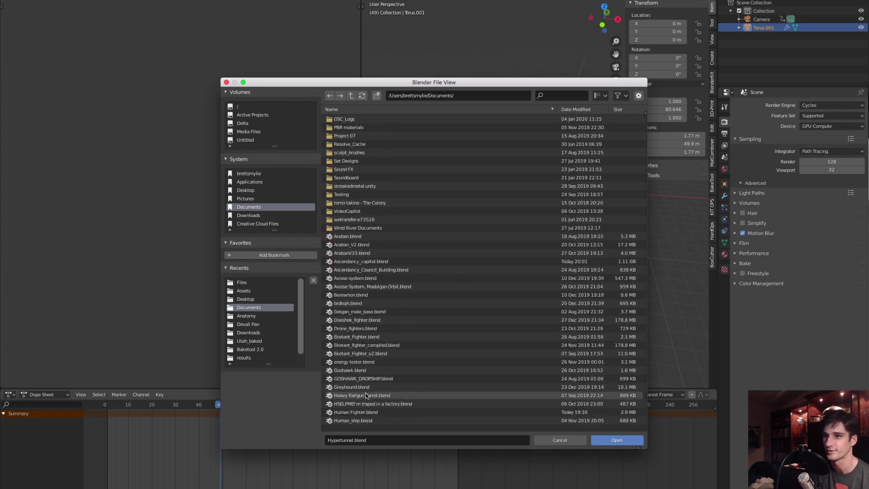
scroll(366, 396, "down", 2)
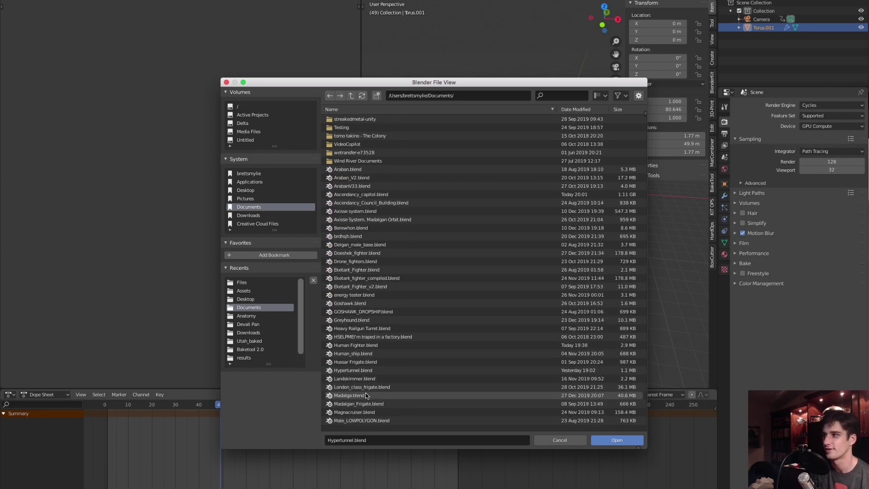
scroll(366, 395, "down", 6)
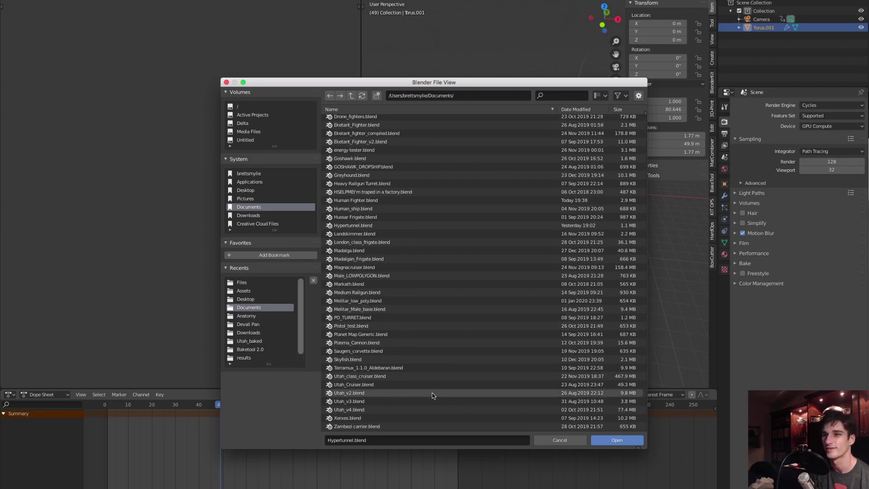
left_click(369, 379)
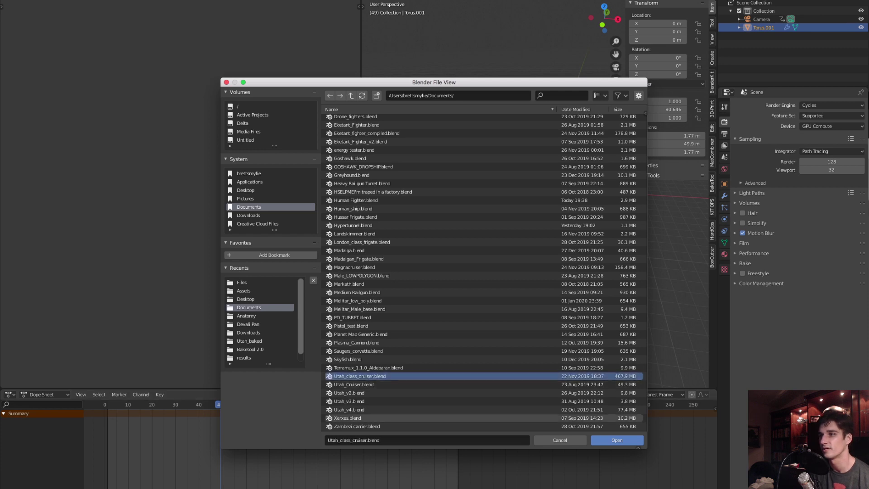
left_click(619, 442)
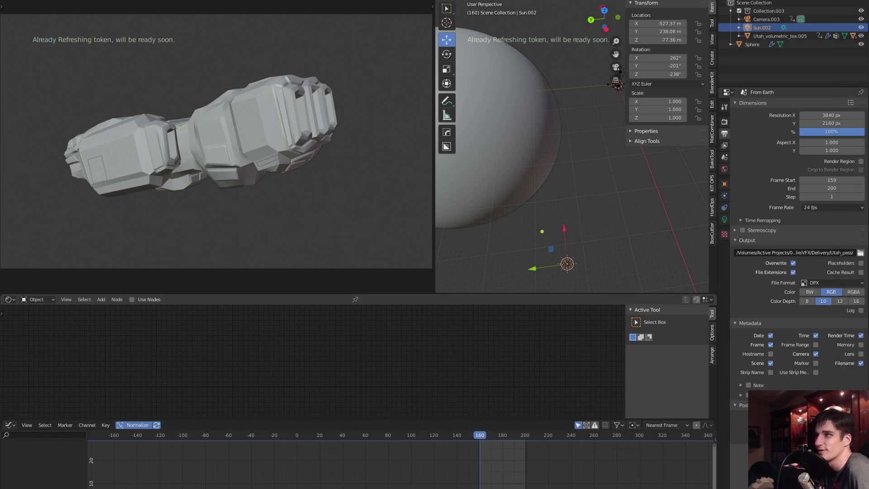
Switch to the scene named Scene, fit its camera view, and set the current frame to 1
left_click(751, 2)
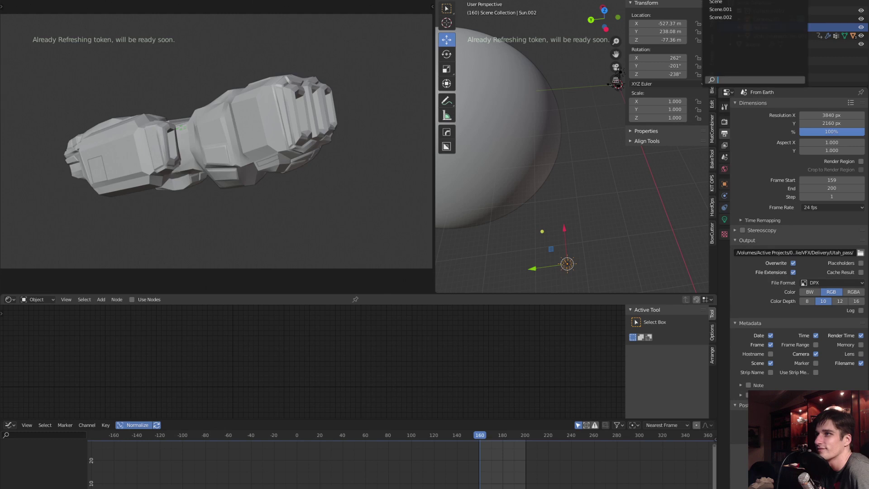
left_click(751, 1)
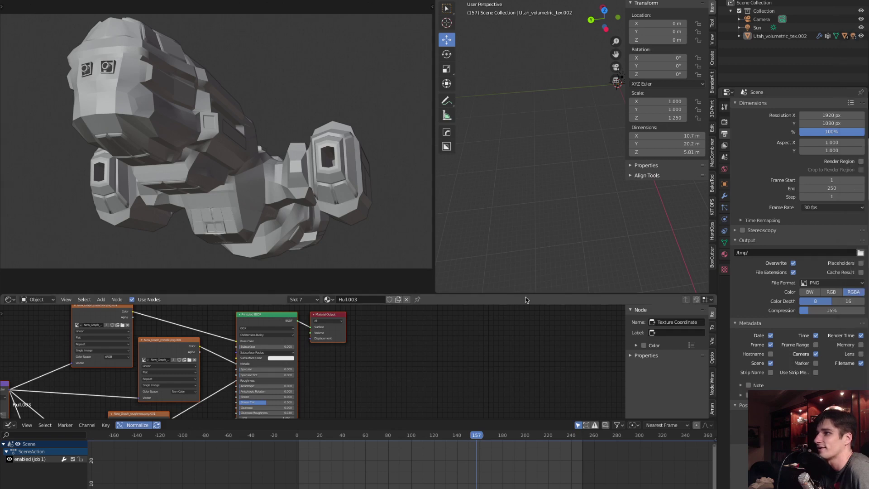
key("KP_0")
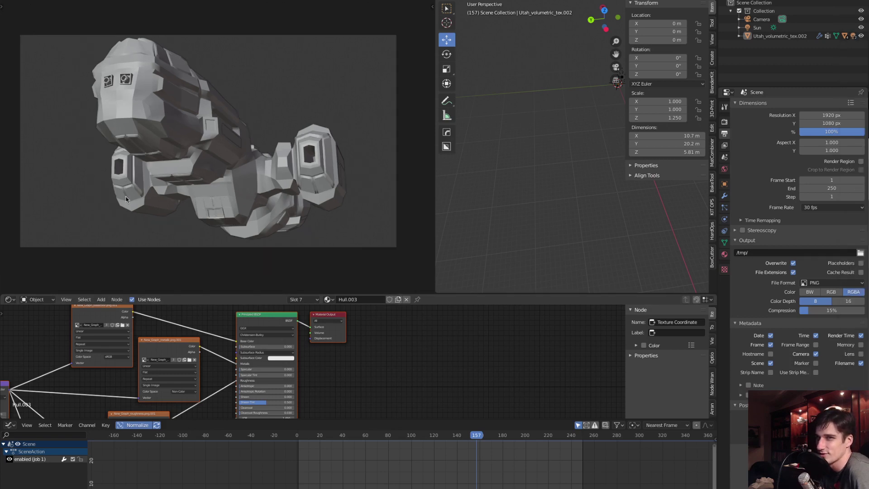
left_click(405, 436)
left_click_drag(406, 436, 297, 443)
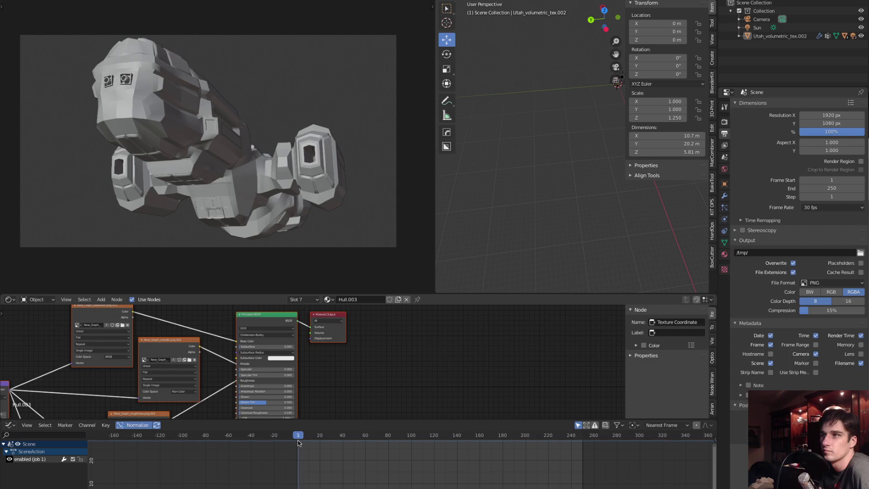
Select Utah_volumetric_tex.002, view the ship from the front, and set that viewport's shading to Rendered
left_click(771, 36)
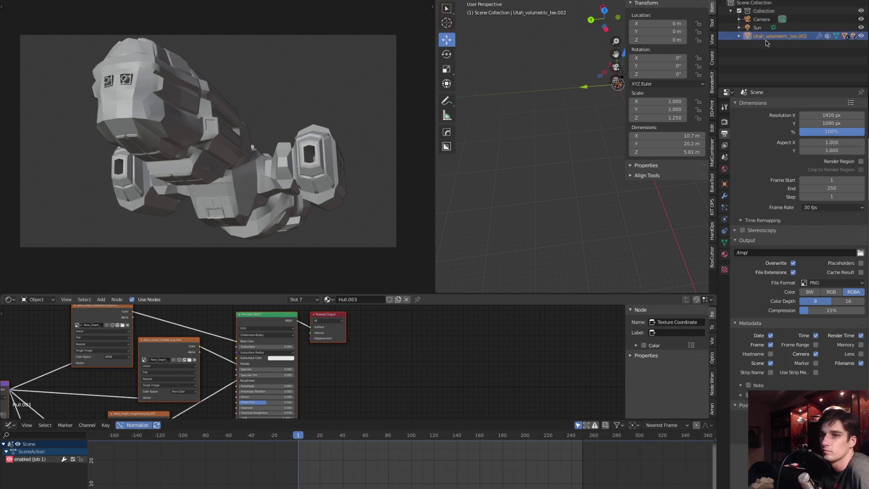
scroll(235, 191, "down", 3)
mouse_move(234, 189)
middle_mouse_down()
mouse_move(246, 207)
mouse_move(253, 201)
mouse_move(239, 197)
middle_mouse_up()
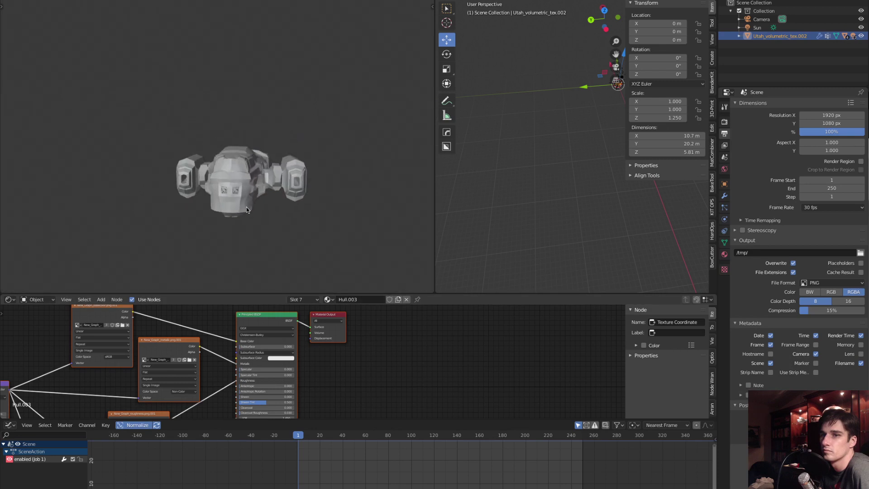
scroll(247, 196, "up", 5)
scroll(247, 196, "down", 5)
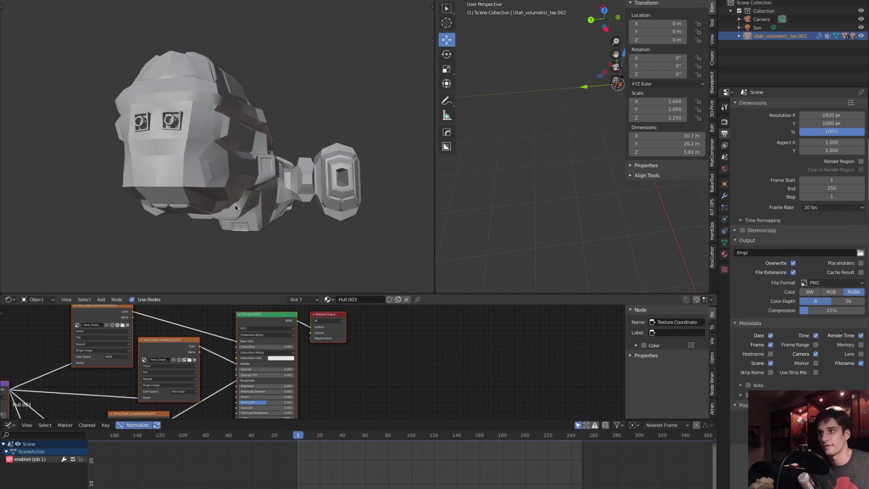
key("z")
left_click(244, 130)
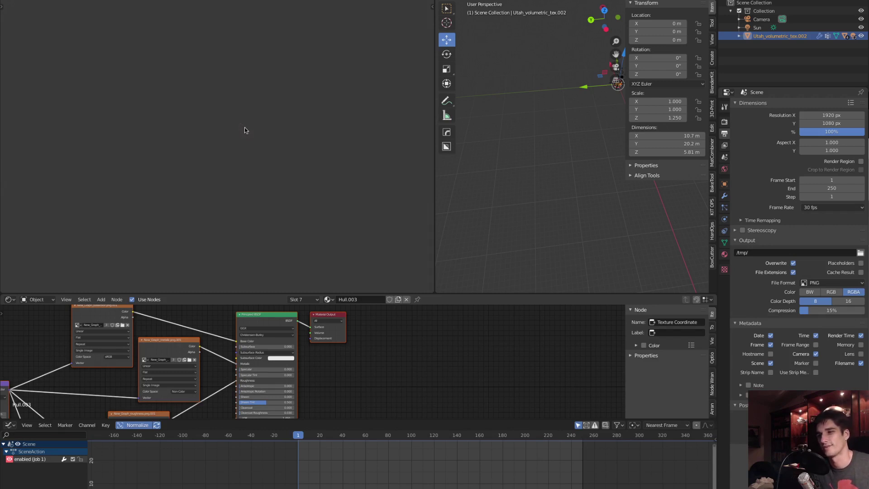
key("super+Tab")
key("super+Tab")
key("super+Tab")
key("super+Tab")
key("super+Tab")
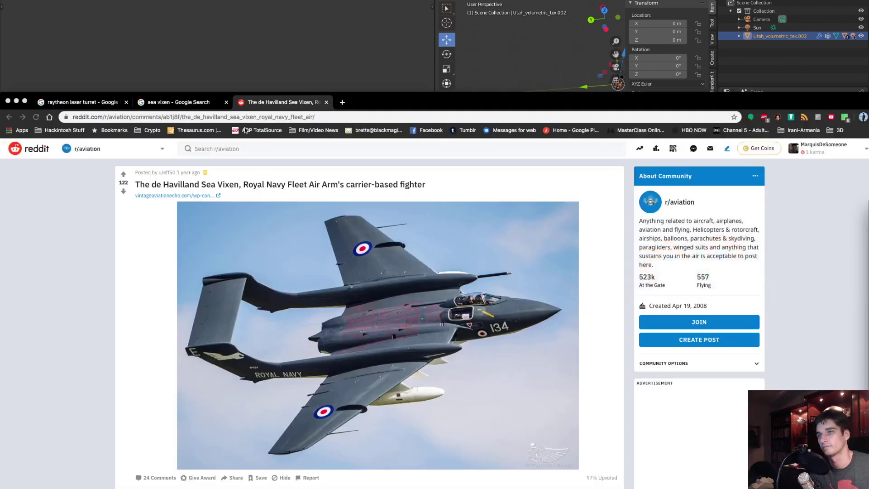
key("super+Tab")
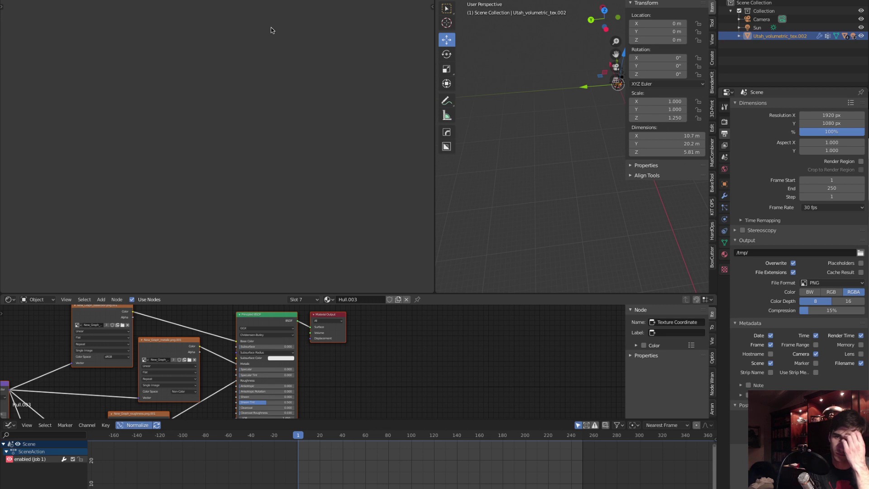
Show the scene's render settings and bring the whole ship into view in the solid-shaded viewport
left_click(724, 121)
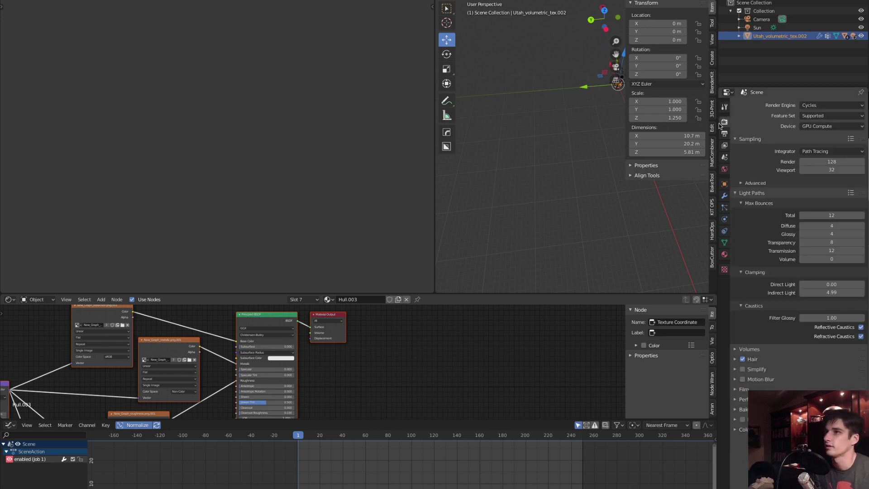
scroll(510, 131, "up", 4)
middle_click_drag(477, 219, 682, 82, "shift")
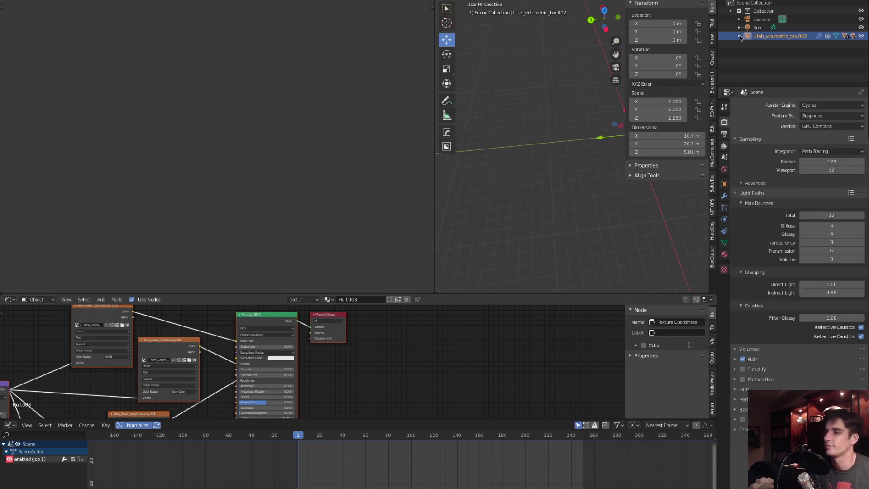
middle_click_drag(585, 118, 526, 67, "shift")
scroll(467, 193, "up", 4)
scroll(523, 81, "up", 3)
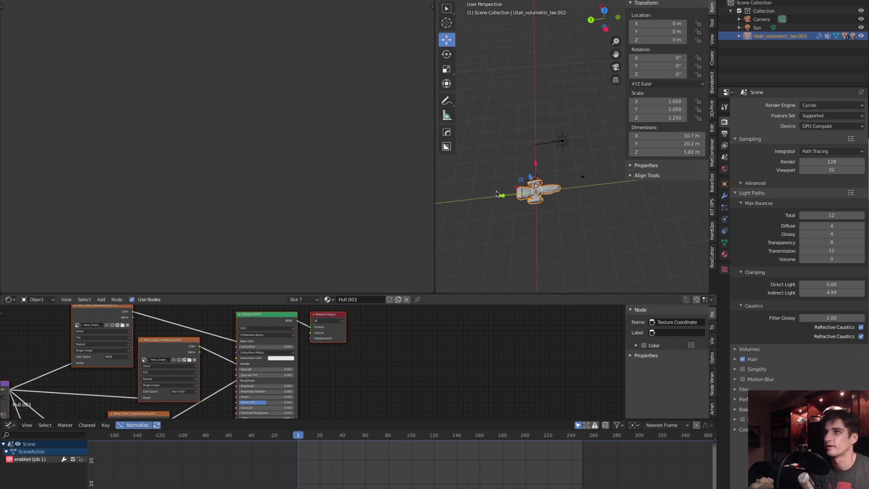
middle_click_drag(517, 275, 518, 270, "shift")
scroll(518, 269, "down", 3)
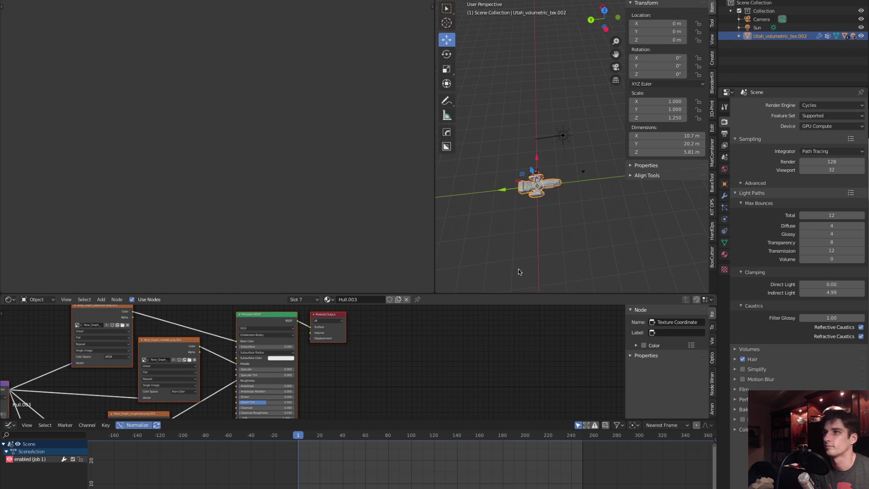
Examine the Utah cruiser's hull up close from a low side angle in the solid-shaded viewport
left_click(517, 269)
middle_click_drag(520, 264, 480, 218)
middle_click_drag(516, 249, 560, 240)
scroll(560, 240, "up", 5)
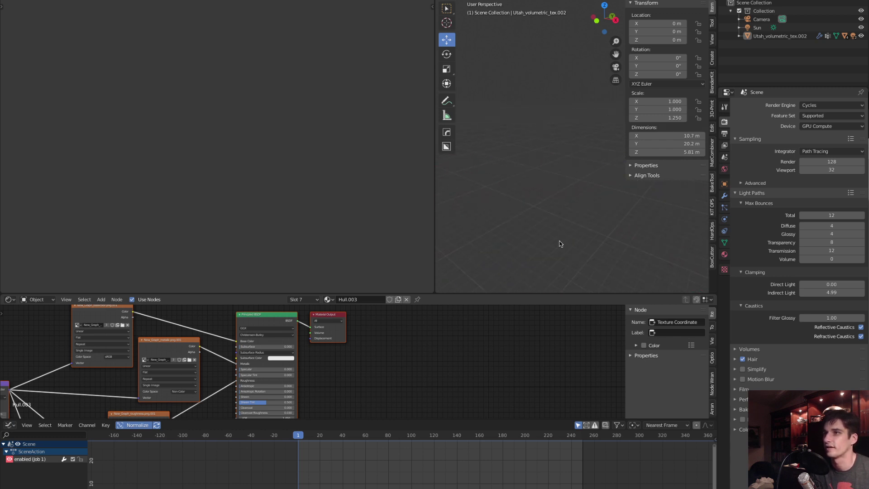
scroll(539, 189, "down", 6)
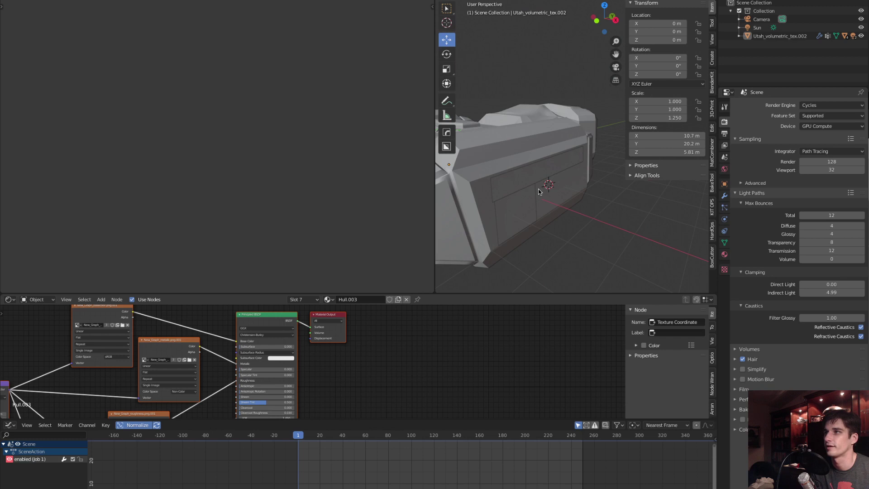
scroll(539, 189, "down", 3)
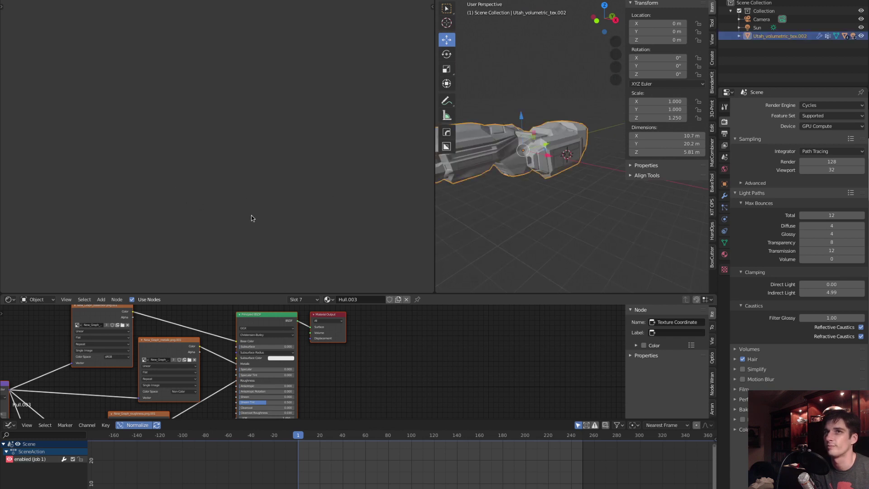
Fit the camera frame in the rendered viewport and change the render engine to Eevee
key("Home")
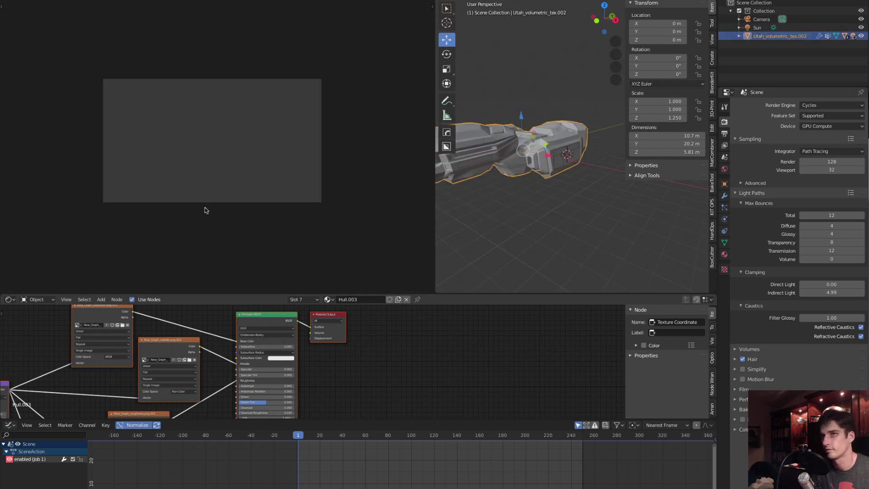
scroll(205, 210, "up", 2)
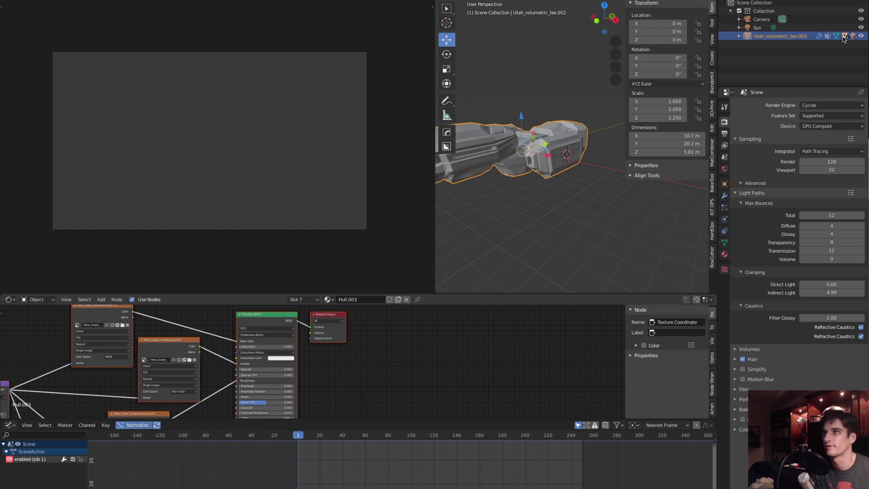
left_click(815, 105)
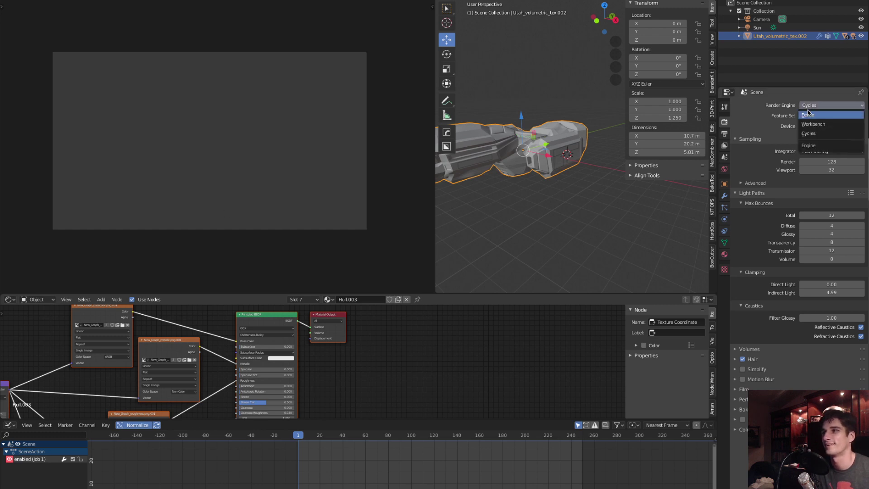
left_click(809, 116)
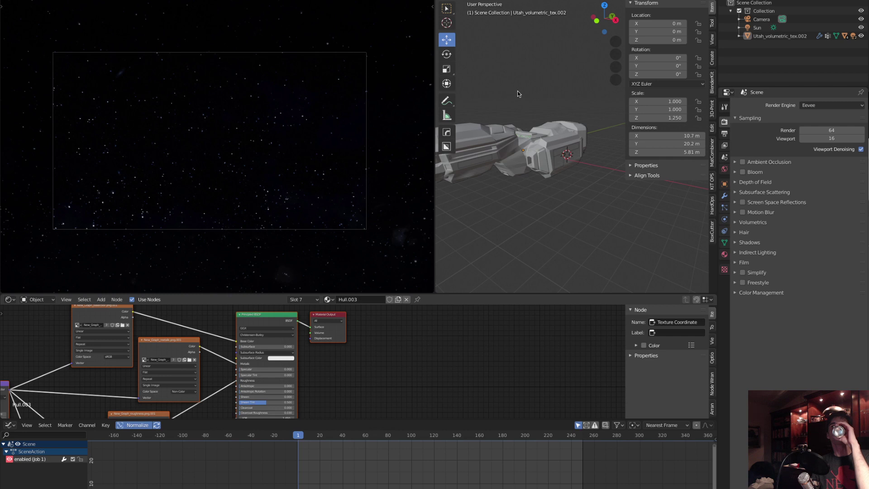
Select the scene's camera and set its clip end distance to 500 m
left_click(769, 20)
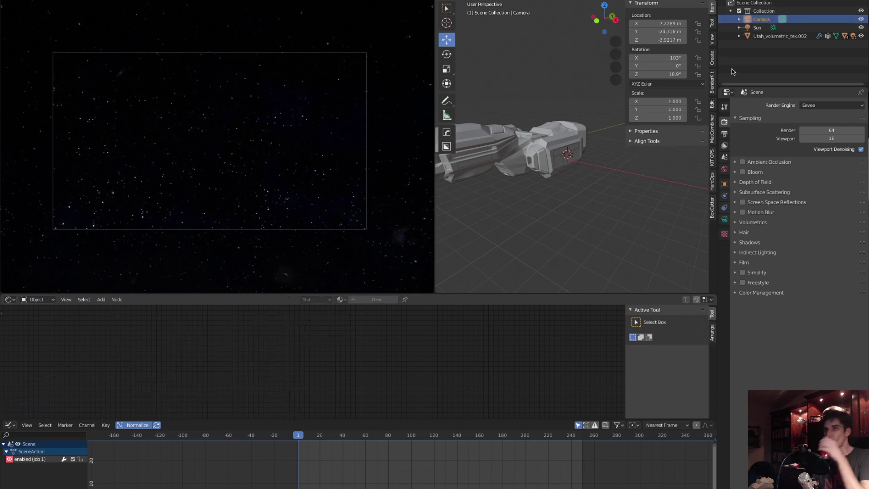
scroll(512, 167, "down", 8)
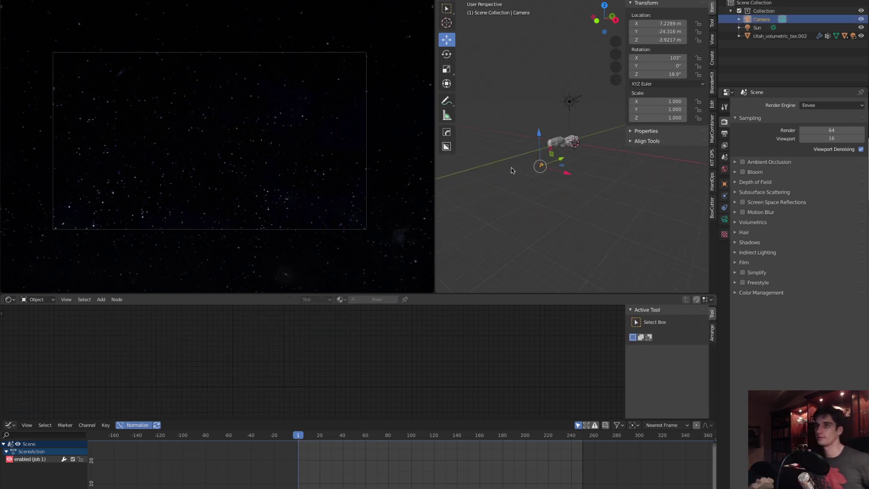
scroll(512, 167, "up", 2)
mouse_move(512, 167)
middle_mouse_down()
mouse_move(532, 179)
mouse_move(525, 164)
middle_mouse_up()
scroll(611, 171, "up", 4)
mouse_move(611, 171)
middle_mouse_down()
mouse_move(599, 163)
mouse_move(603, 170)
middle_mouse_up()
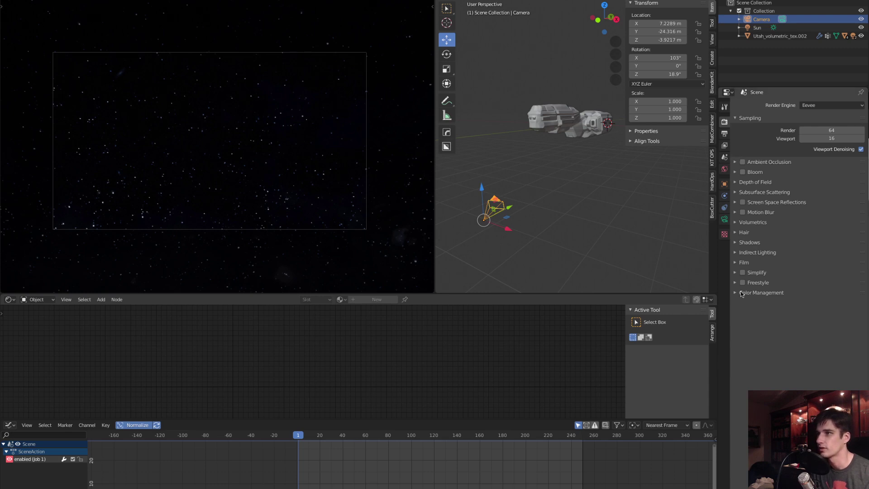
left_click(724, 219)
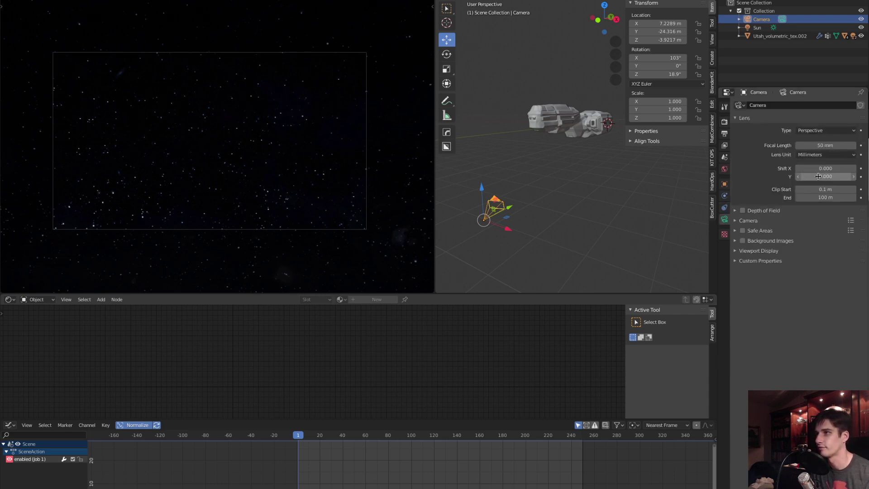
left_click(814, 198)
type("500")
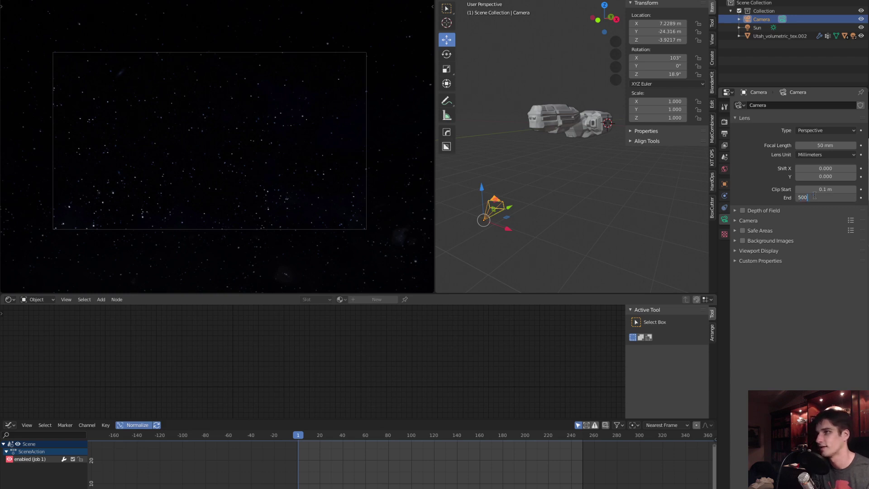
key("Return")
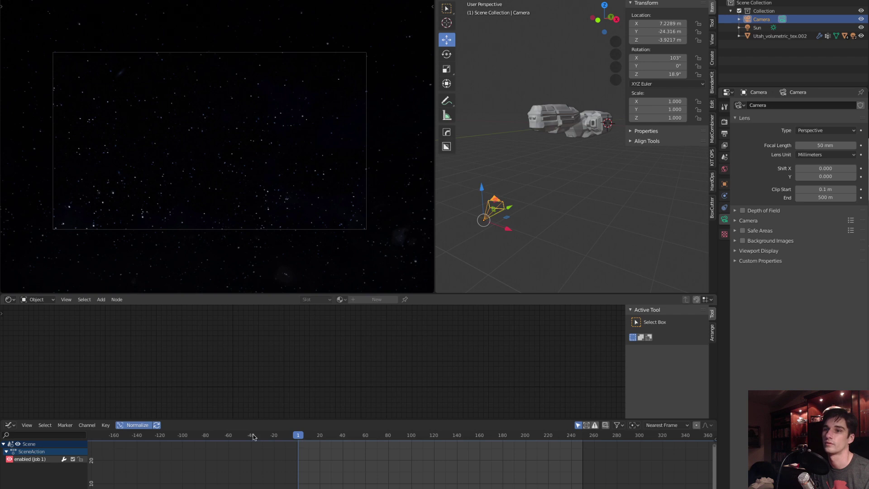
Try moving Utah_volumetric_tex.002 about 1.26 m along the Y axis and undo that move
left_click_drag(308, 438, 298, 435)
middle_click_drag(562, 132, 514, 203)
left_click(507, 205)
scroll(589, 163, "up", 5)
left_click(571, 172)
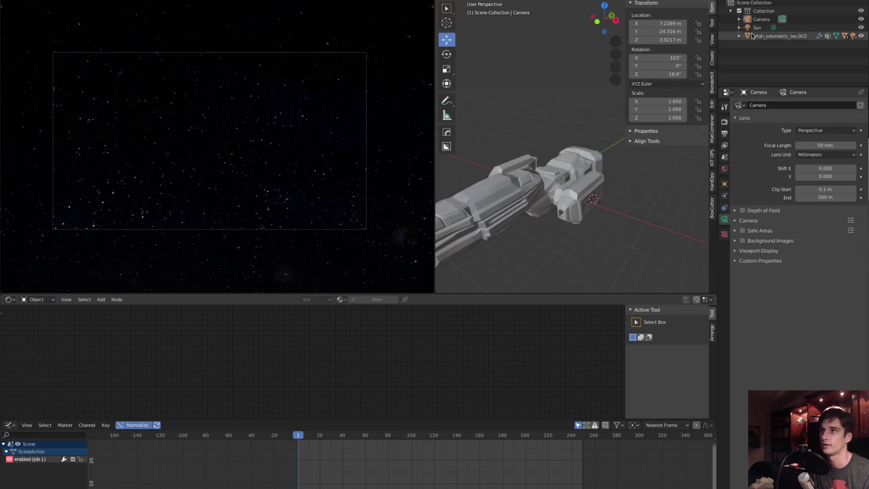
middle_click_drag(568, 195, 557, 226)
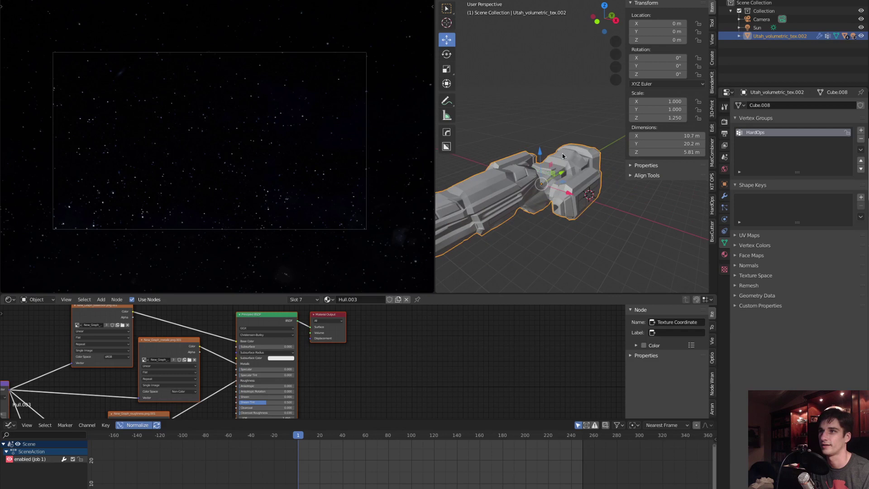
left_click_drag(561, 173, 567, 166)
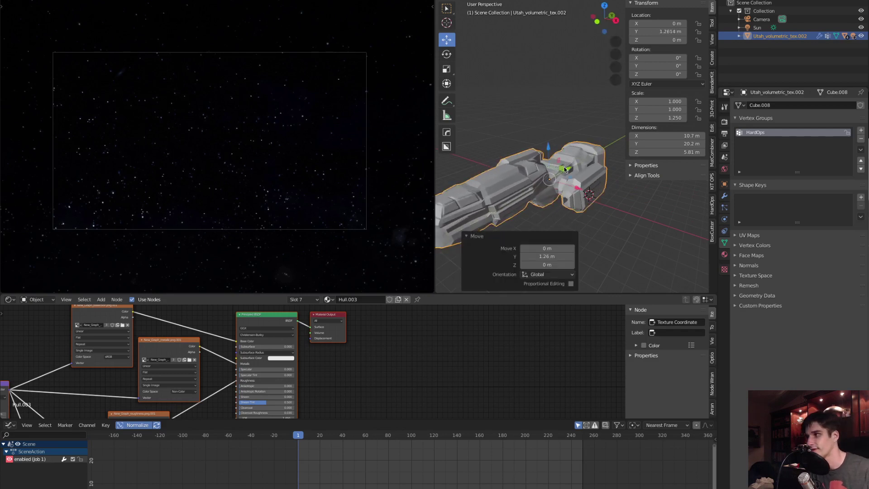
key("ctrl+z")
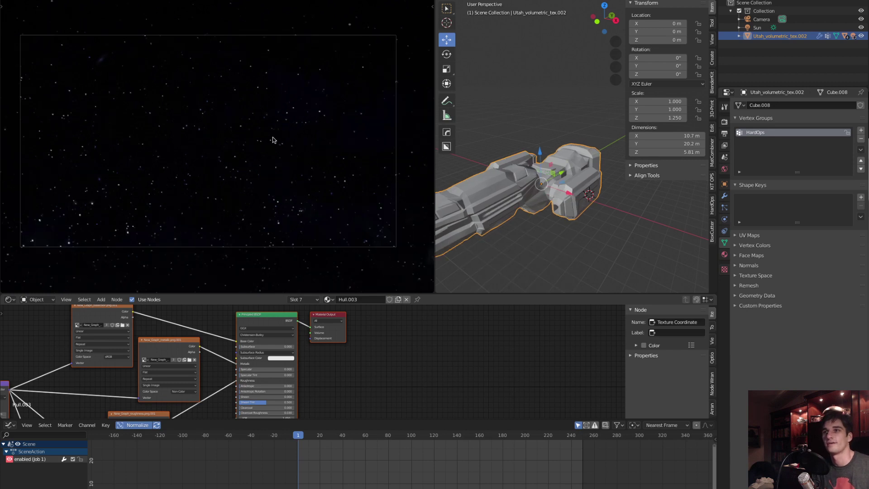
Preview the ship in Solid and Rendered shading in the camera viewport, and set that viewport to Material Preview
scroll(273, 140, "up", 1)
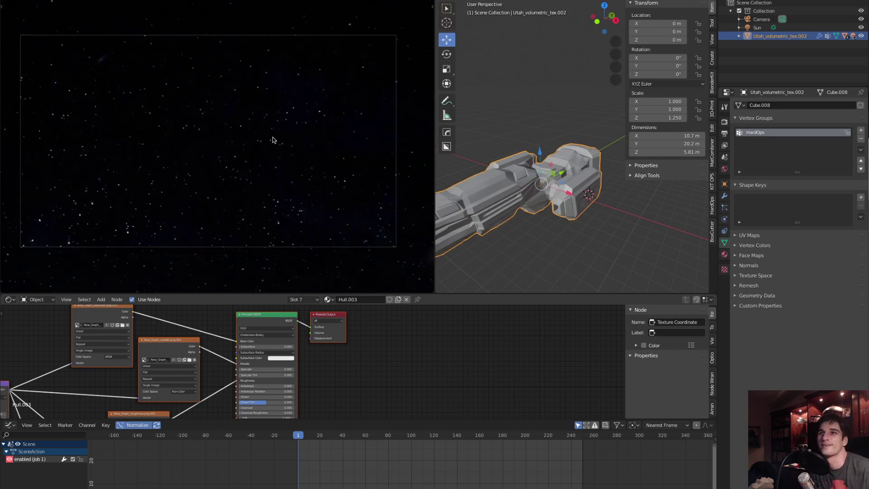
key("z")
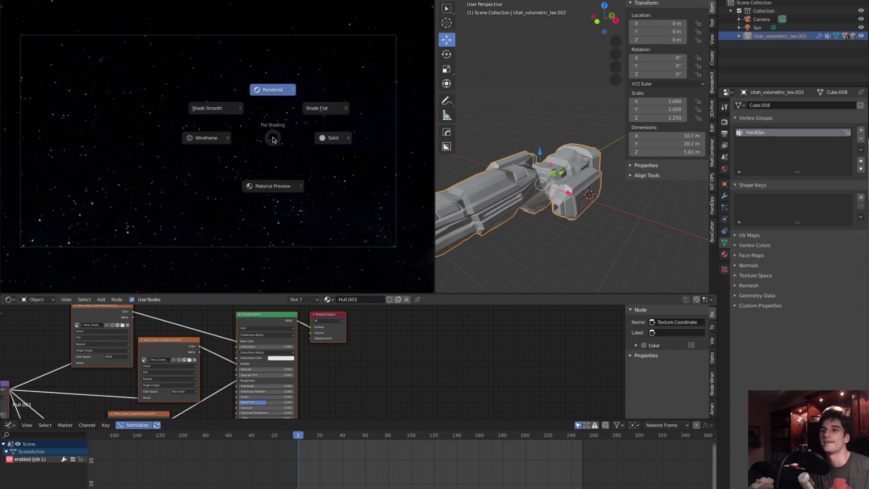
left_click(344, 144)
mouse_move(321, 168)
middle_mouse_down()
mouse_move(336, 192)
mouse_move(321, 180)
middle_mouse_up()
key("z")
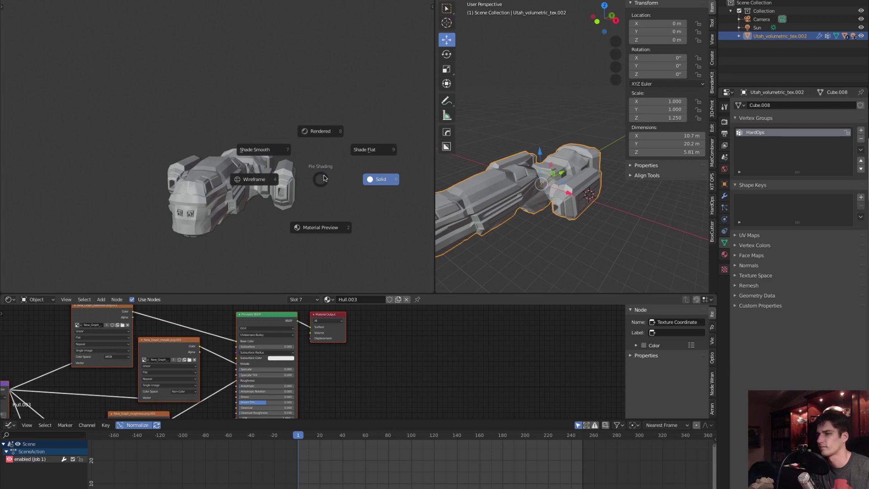
left_click(331, 127)
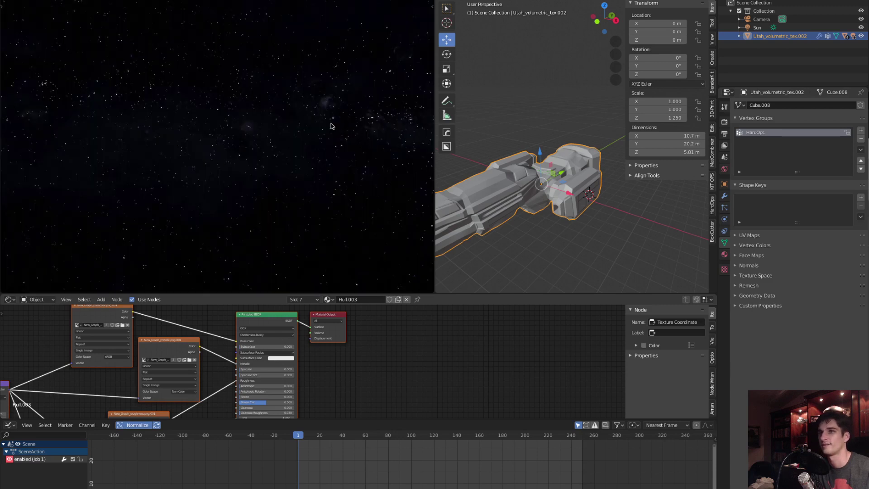
key("z")
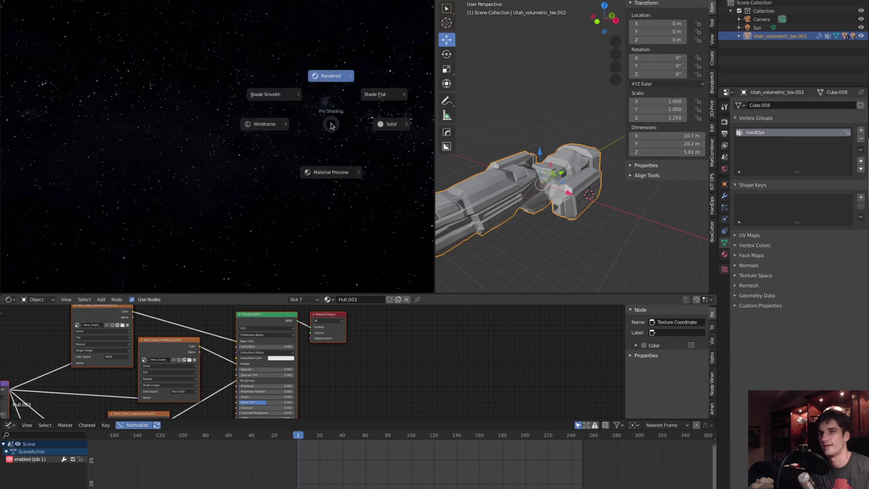
left_click(332, 156)
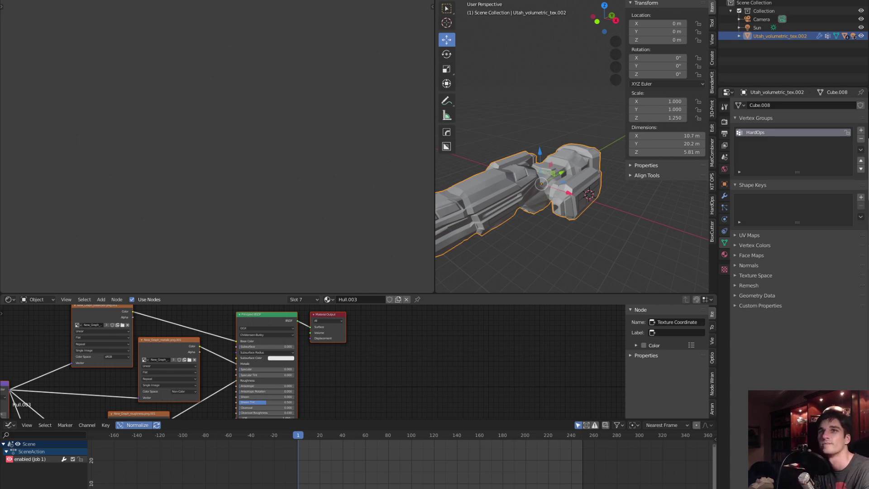
Open Saugers_corvette.blend from the Documents folder, discarding the changes to the Utah_class_cruiser file
left_click(18, 0)
mouse_move(26, 24)
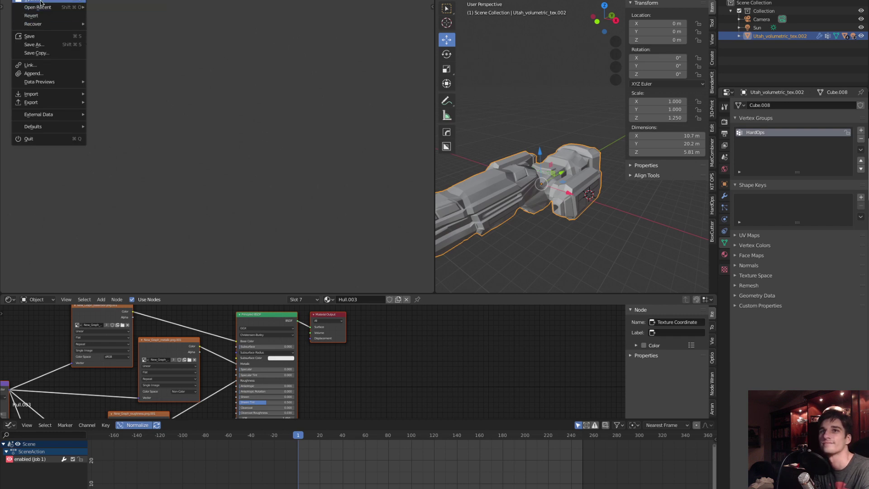
left_click(36, 2)
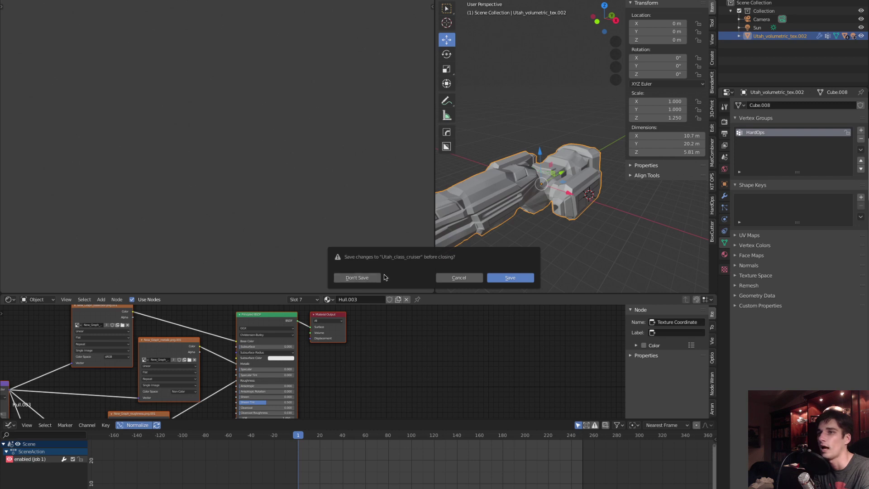
left_click(361, 279)
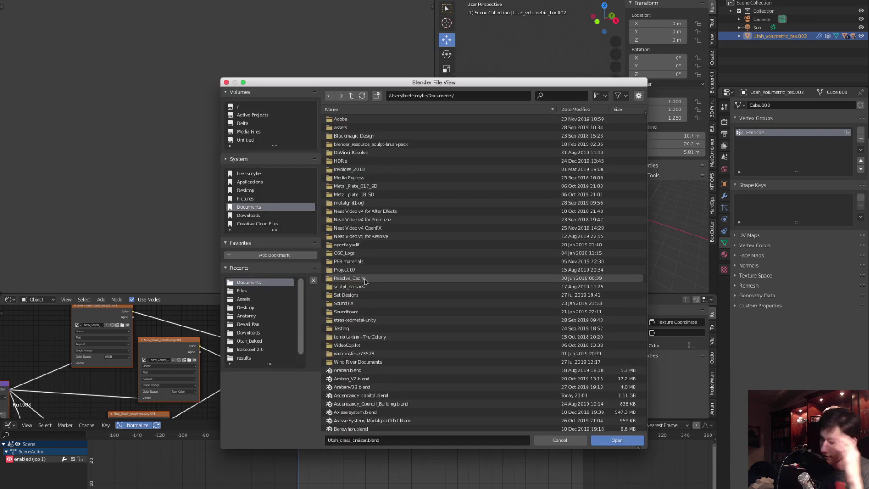
scroll(411, 319, "down", 10)
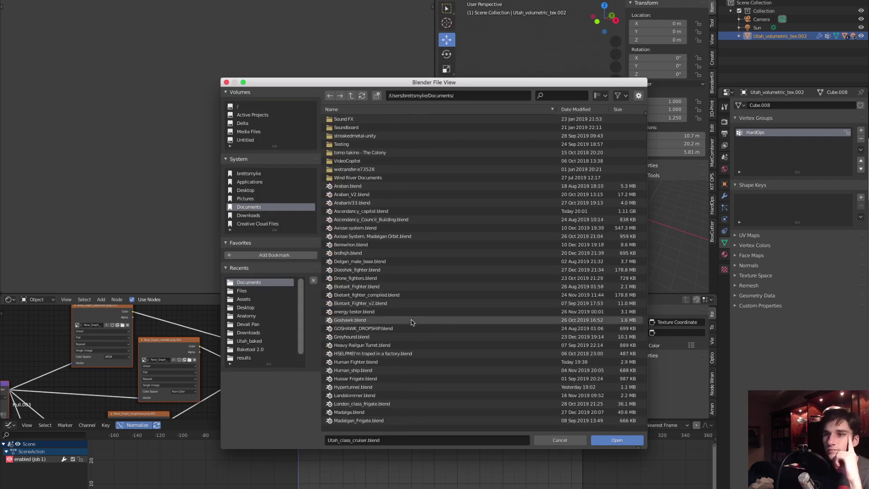
scroll(411, 320, "down", 2)
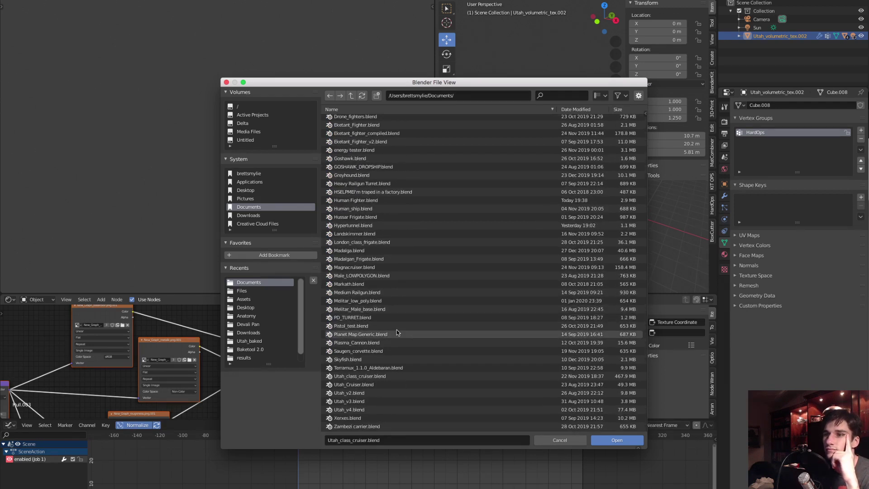
left_click(368, 351)
left_click(601, 441)
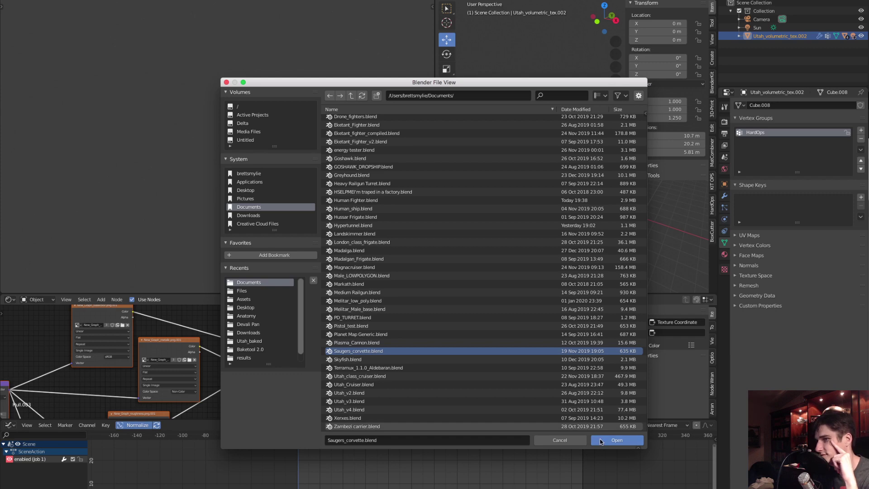
Examine the corvette model in perspective and from the front, back, top, bottom and right side
scroll(488, 435, "down", 3)
middle_click_drag(394, 434, 238, 347)
scroll(212, 441, "down", 5)
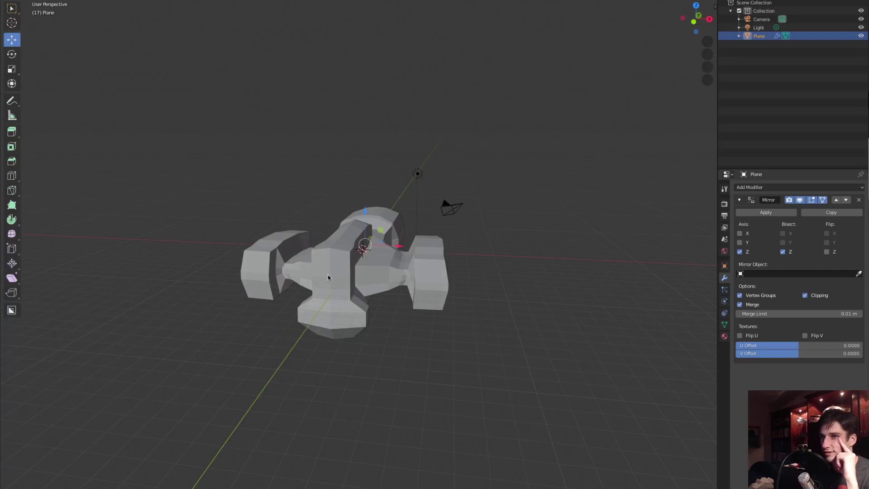
key("KP_1")
scroll(329, 264, "up", 4)
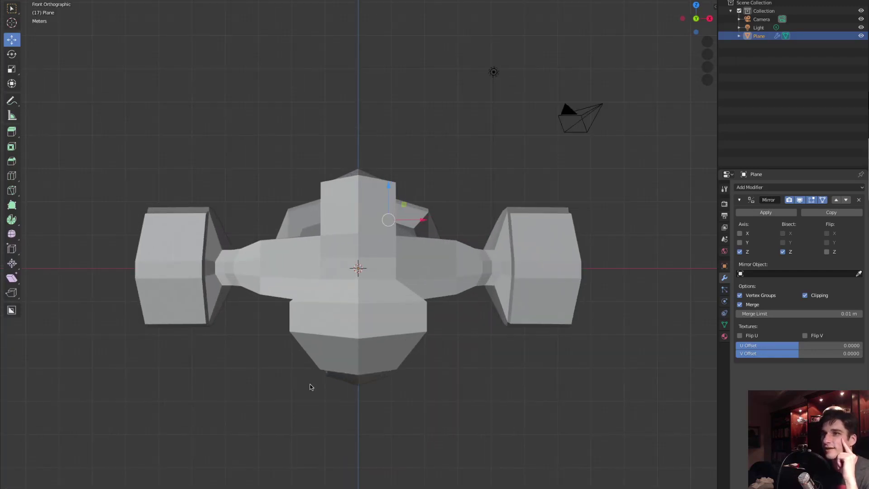
key("ctrl+KP_1")
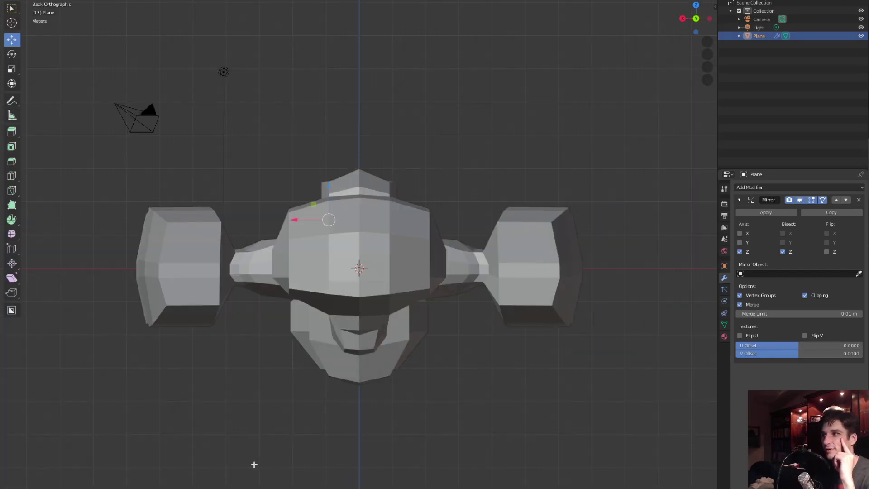
key("KP_1")
key("KP_7")
key("ctrl+KP_7")
key("KP_1")
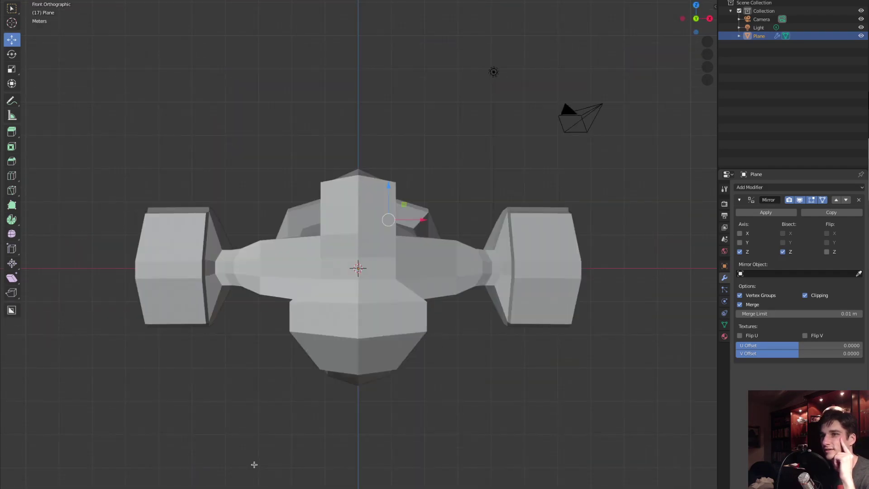
key("KP_3")
scroll(254, 465, "down", 2)
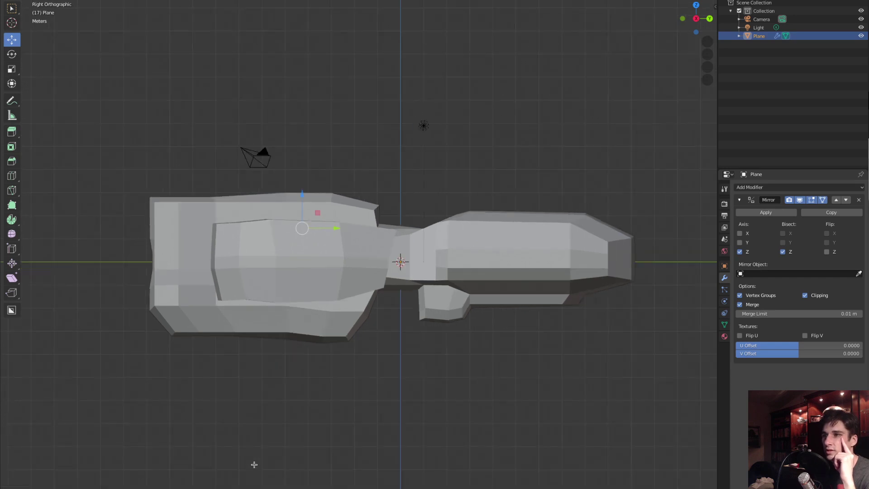